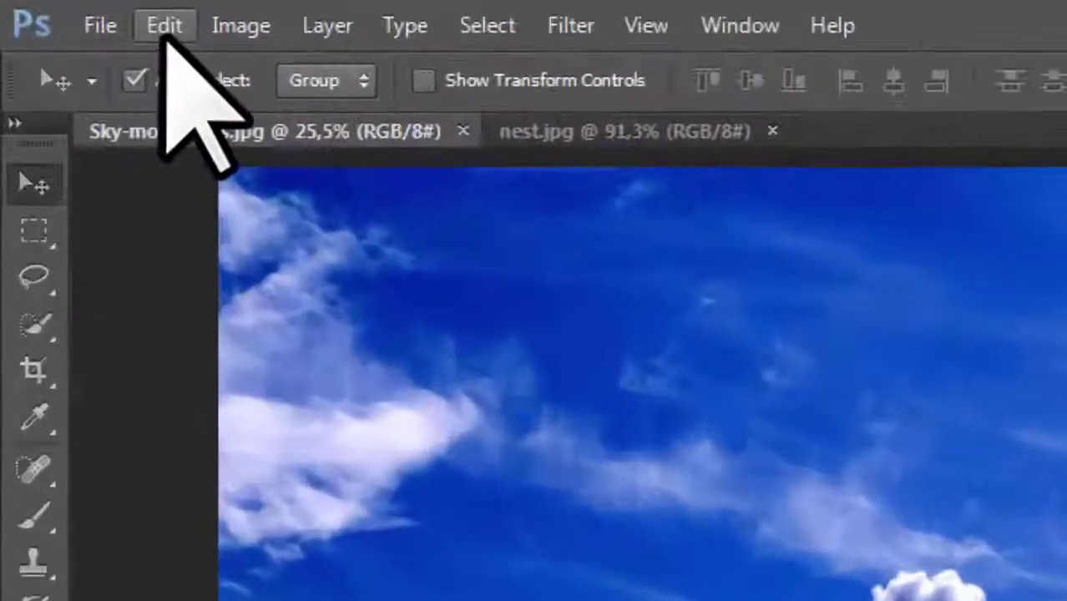
Show the Edit > Presets submenu with Preset Manager, Migrate Presets and Export/Import Presets.
{"action": "left_click", "coordinate": [71, 11]}
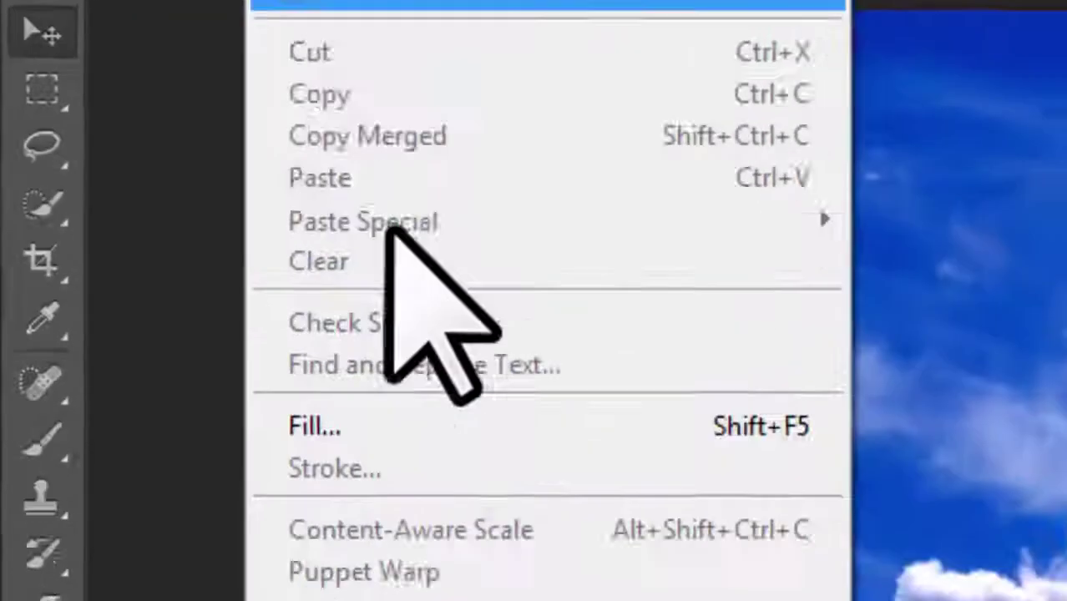
{"action": "mouse_move", "coordinate": [103, 449]}
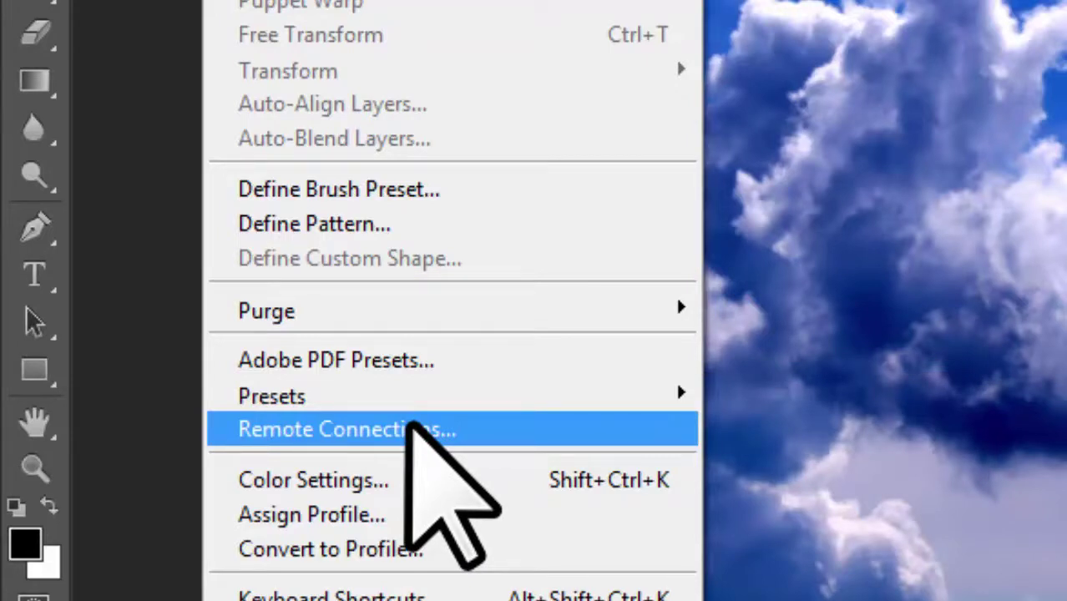
{"action": "mouse_move", "coordinate": [270, 406]}
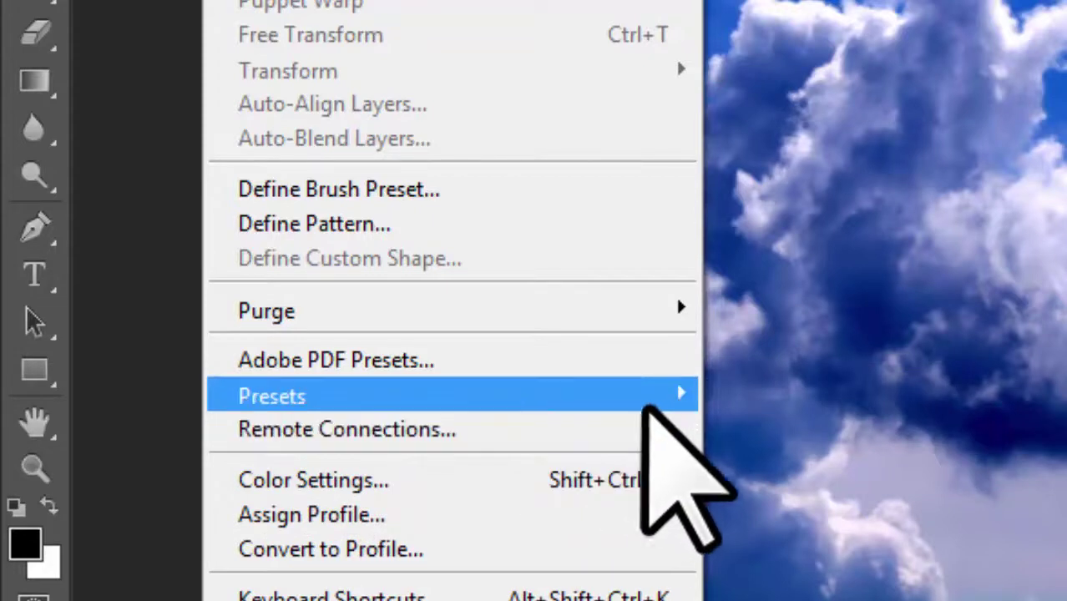
{"action": "mouse_move", "coordinate": [672, 392]}
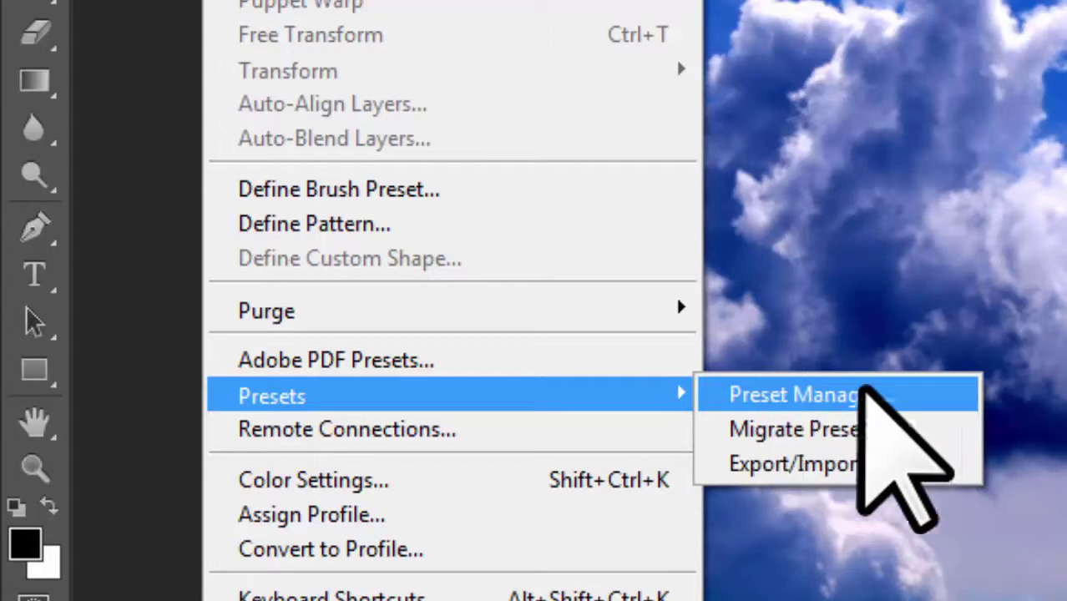
Open the Preset Manager on Brushes, move the dialog aside, and drop down the Preset Type list.
{"action": "left_click", "coordinate": [876, 396]}
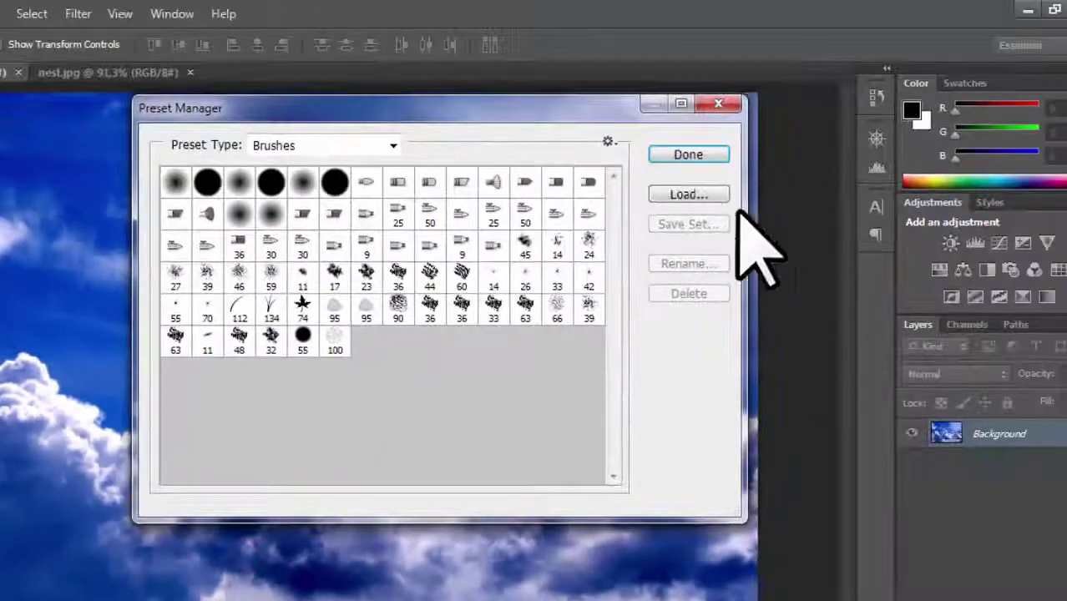
{"action": "left_click_drag", "start_coordinate": [529, 111], "coordinate": [491, 142]}
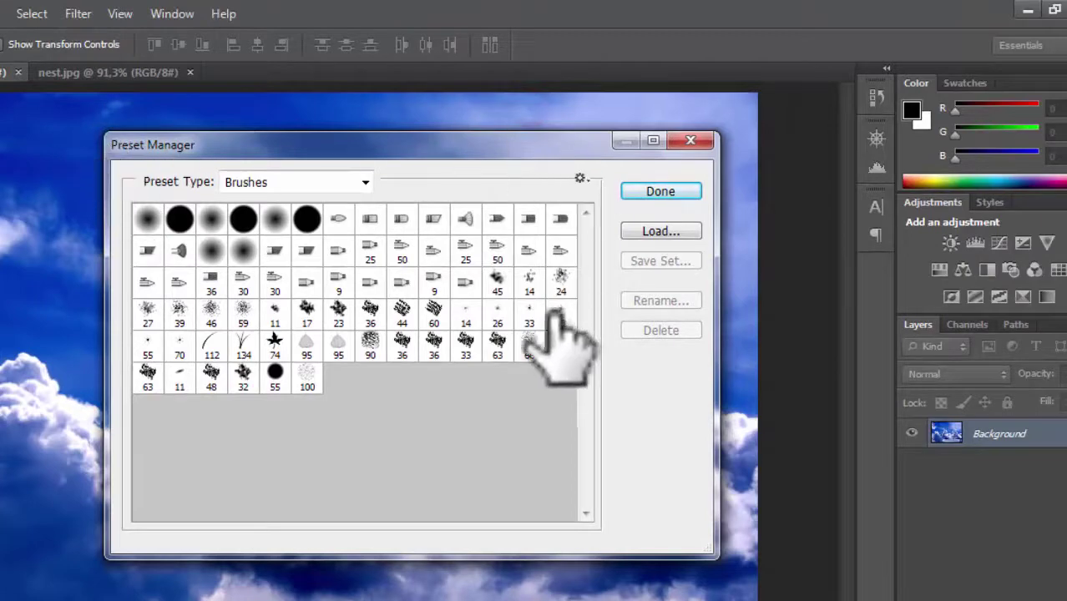
{"action": "left_click_drag", "start_coordinate": [516, 374], "coordinate": [150, 250]}
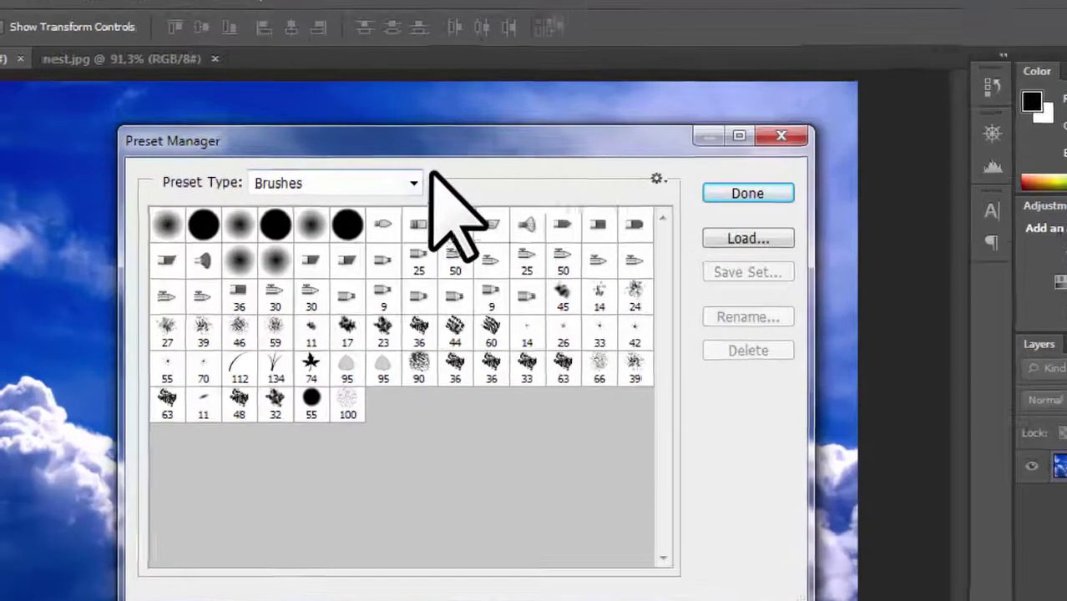
{"action": "left_click", "coordinate": [365, 182]}
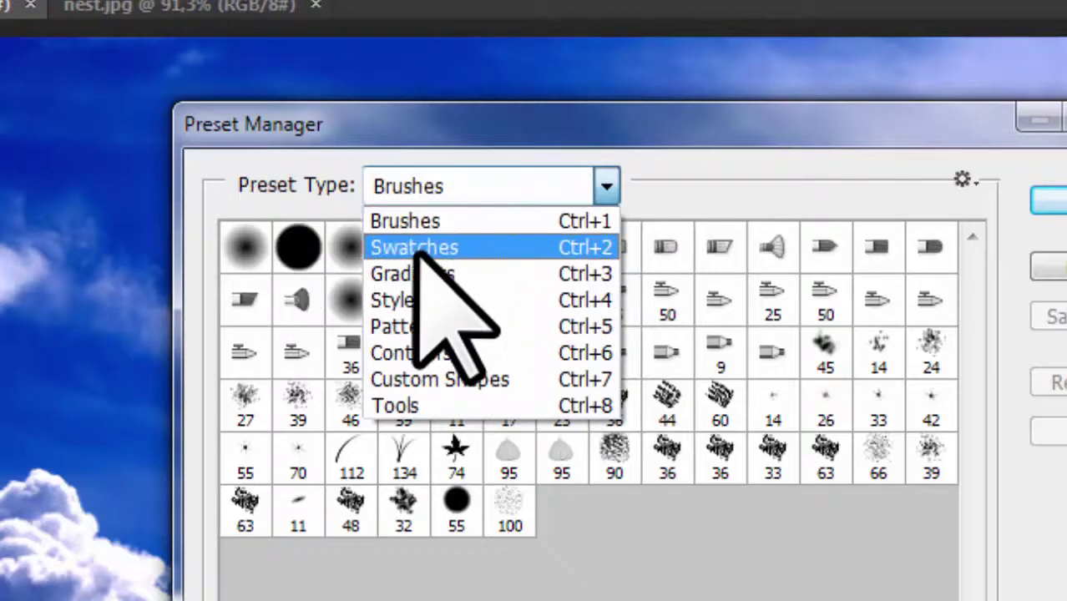
Browse the Swatches, Gradients, Patterns, Contours, Custom Shapes and Tools presets, then return to Brushes.
{"action": "left_click", "coordinate": [448, 247]}
{"action": "left_click", "coordinate": [606, 179]}
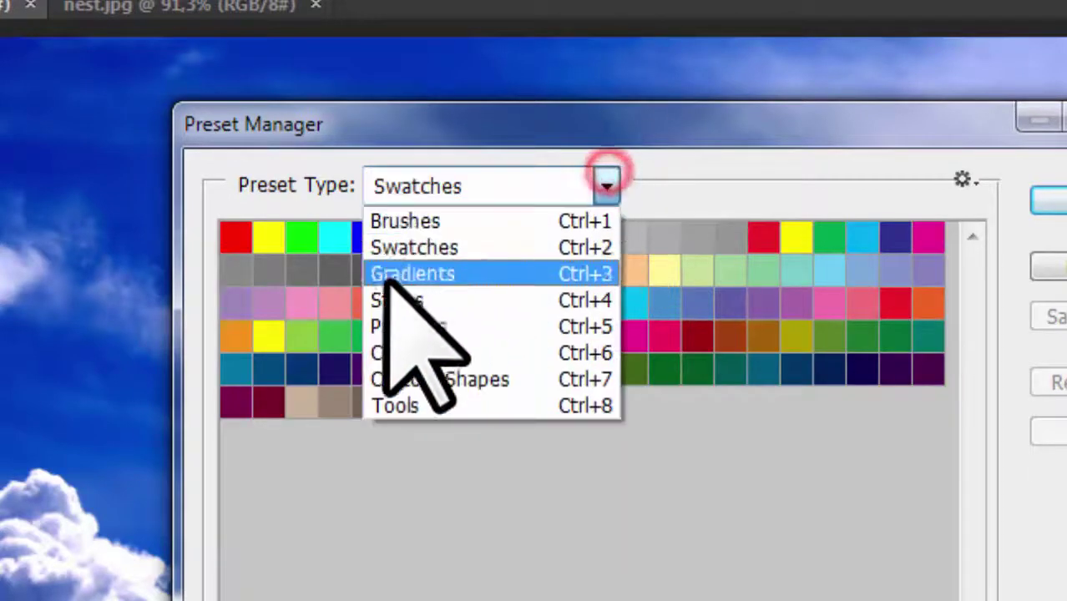
{"action": "left_click", "coordinate": [407, 274]}
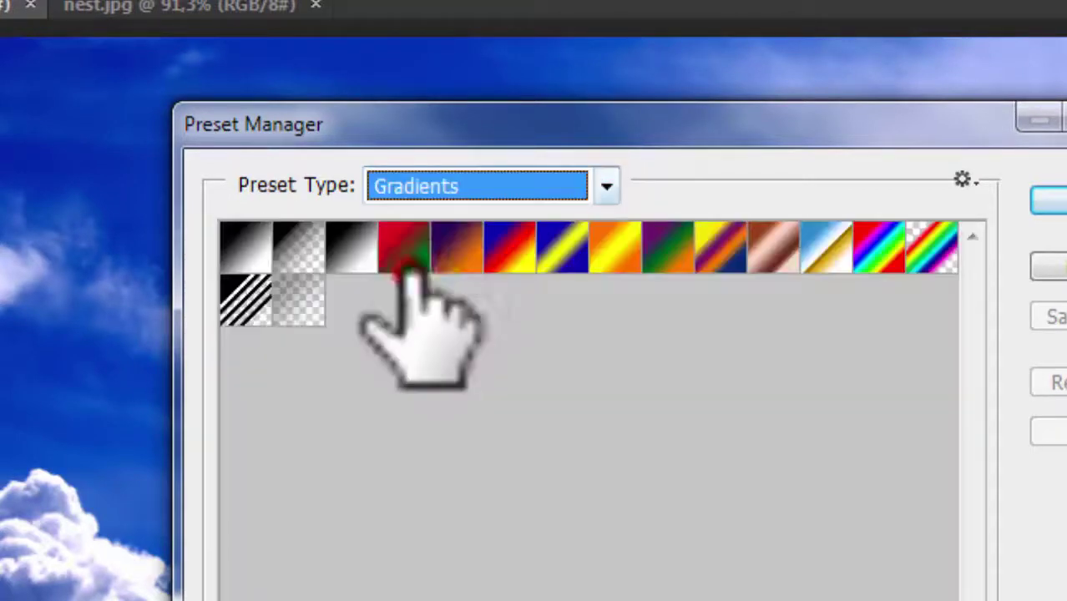
{"action": "left_click", "coordinate": [605, 185]}
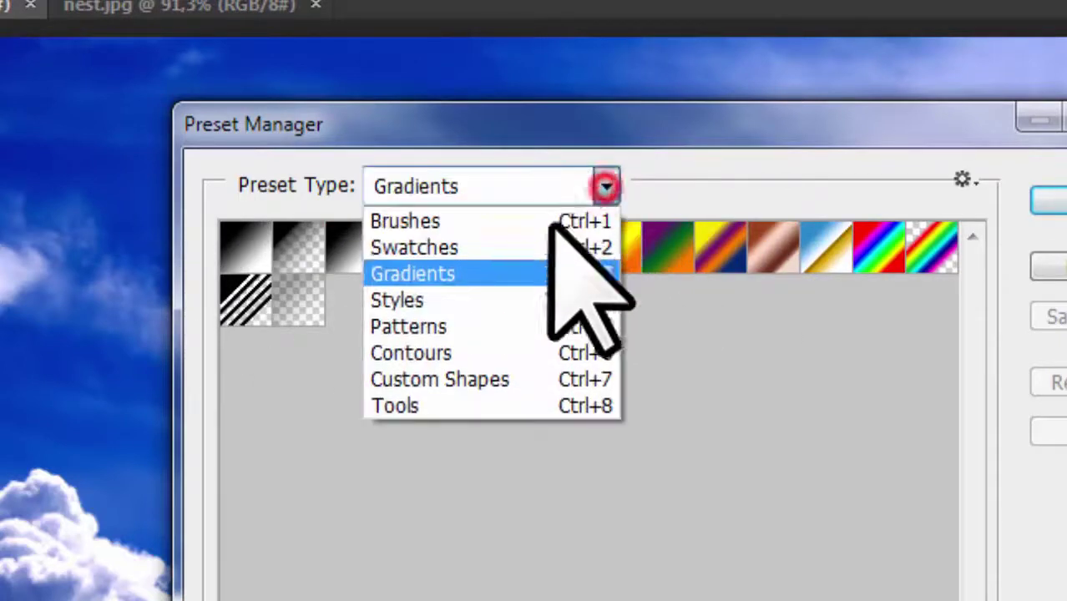
{"action": "left_click", "coordinate": [474, 326]}
{"action": "left_click", "coordinate": [605, 186]}
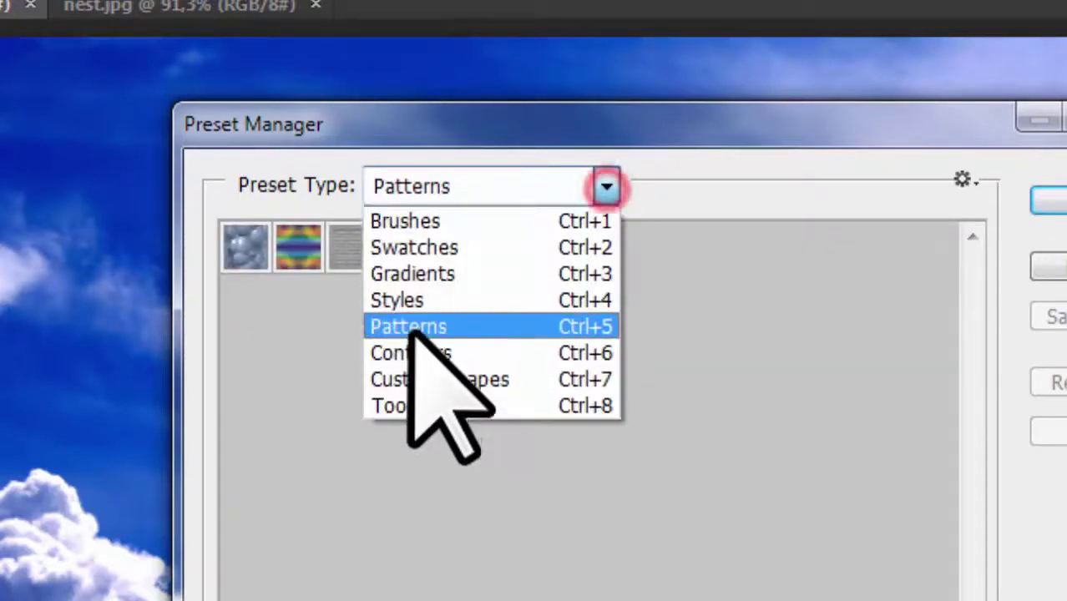
{"action": "left_click", "coordinate": [413, 353]}
{"action": "left_click", "coordinate": [609, 182]}
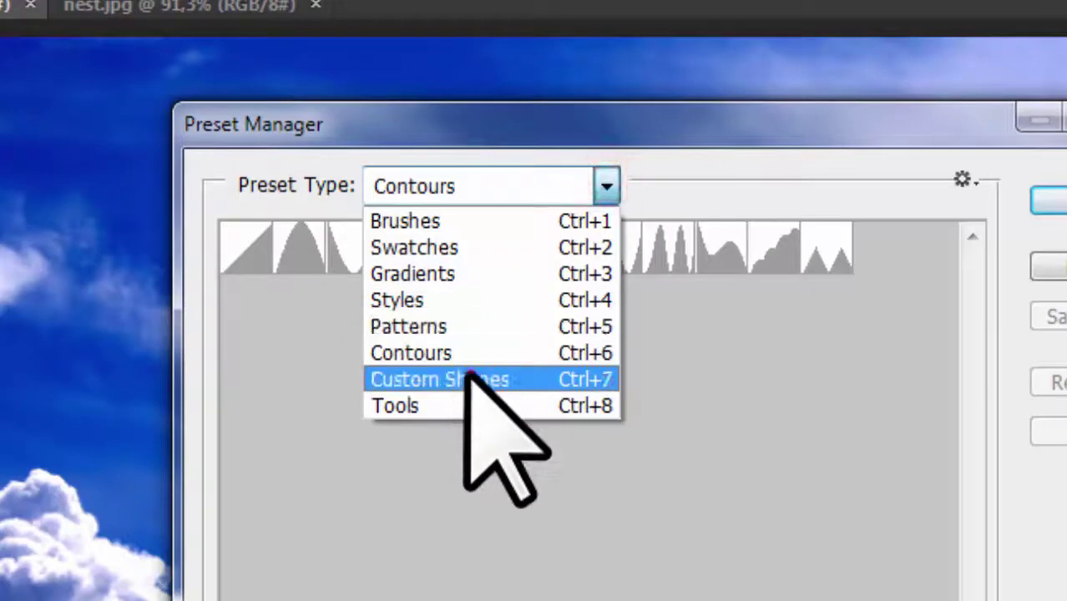
{"action": "left_click", "coordinate": [470, 374]}
{"action": "left_click", "coordinate": [606, 182]}
{"action": "left_click", "coordinate": [455, 403]}
{"action": "key", "text": "ctrl+1"}
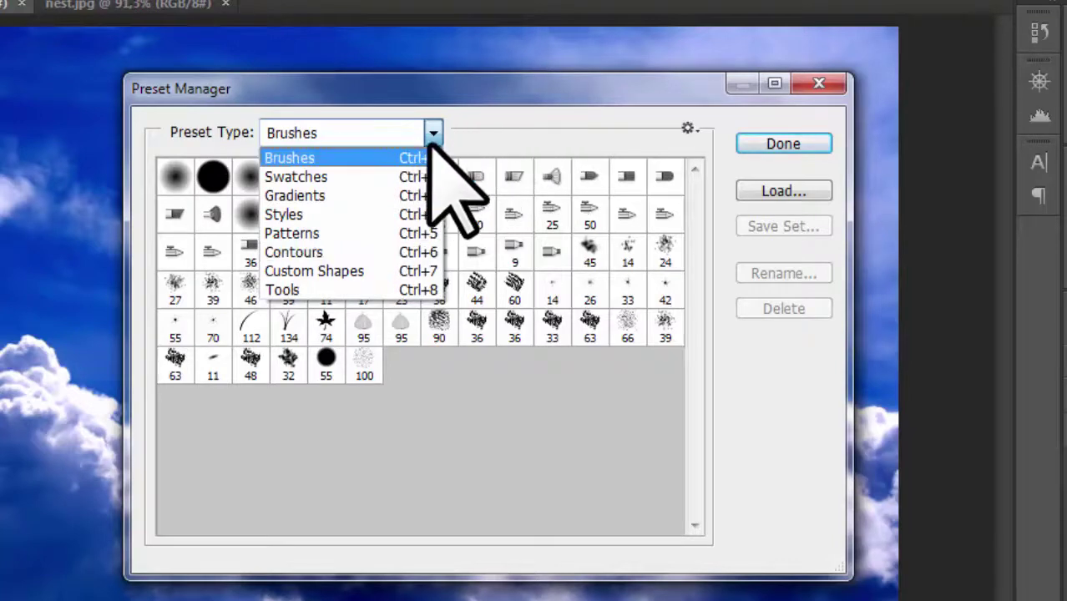
Show the brush presets as Text Only, then Small Thumbnail, then Large Thumbnail.
{"action": "left_click", "coordinate": [503, 120]}
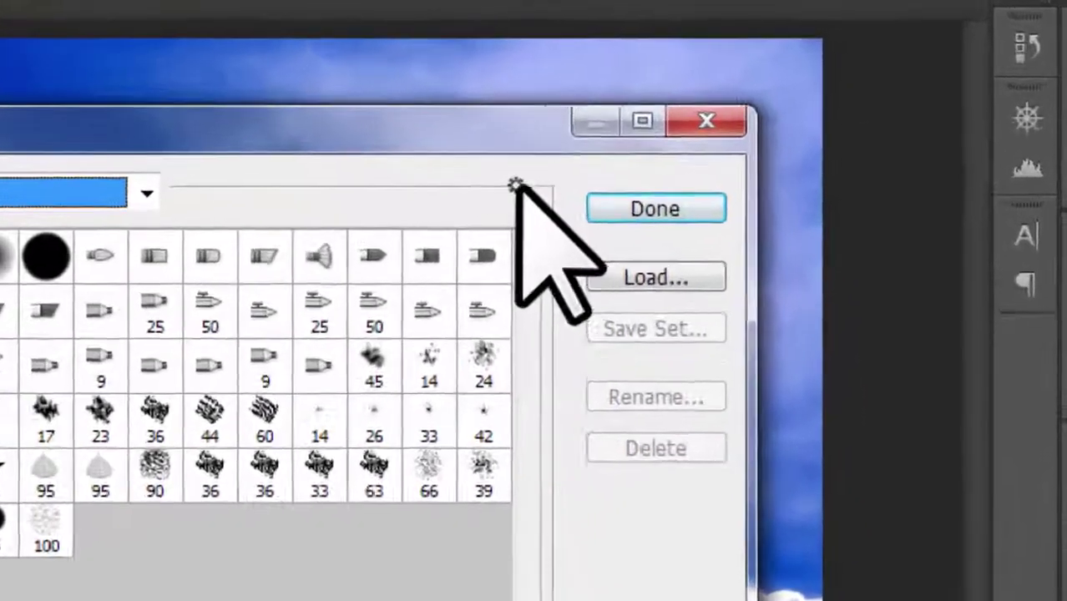
{"action": "left_click", "coordinate": [688, 128]}
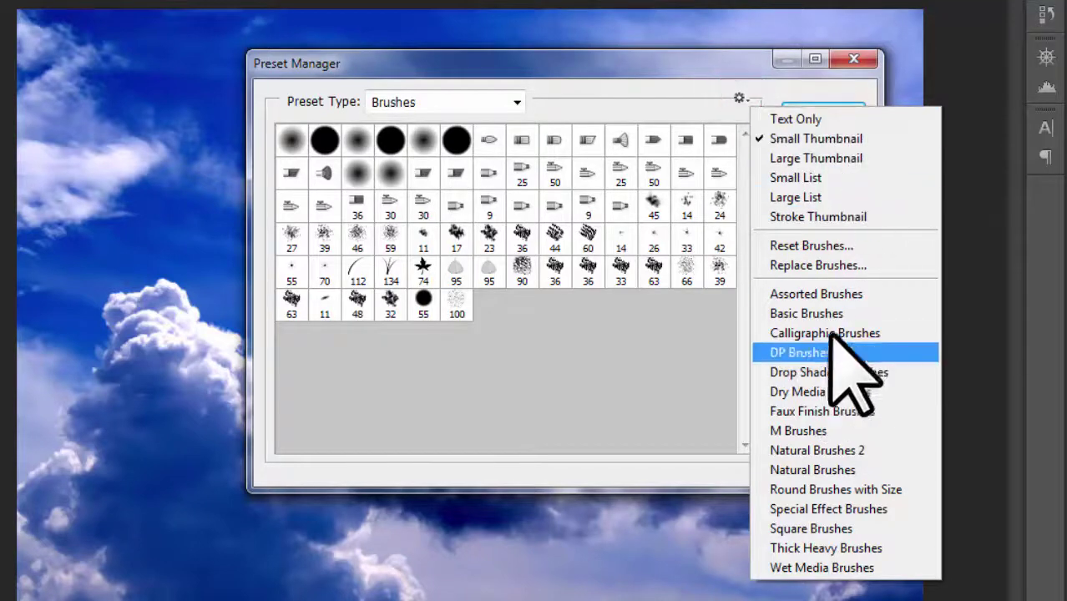
{"action": "left_click", "coordinate": [797, 120]}
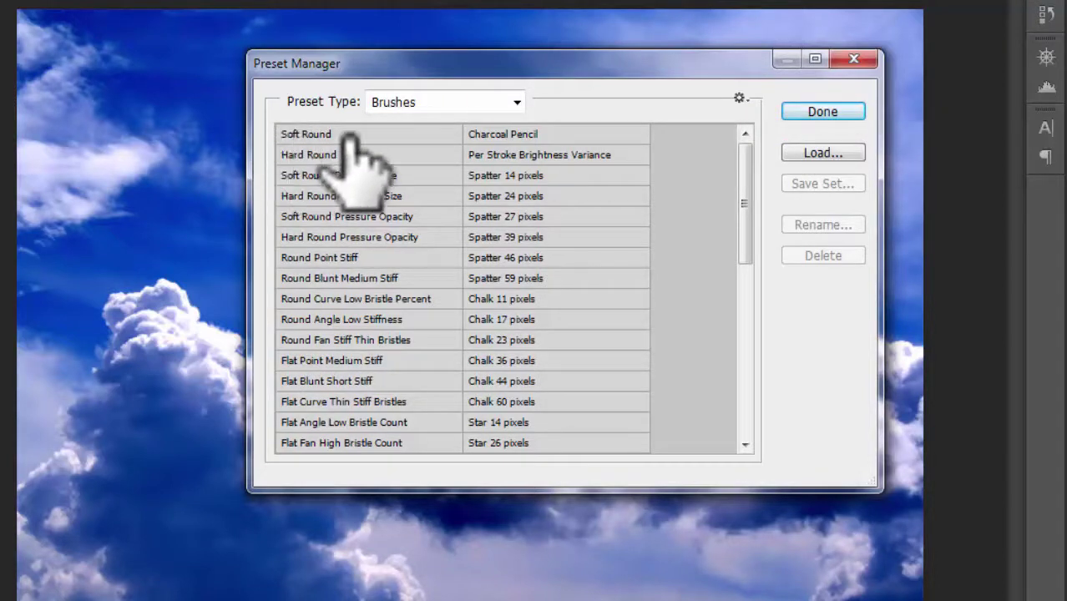
{"action": "left_click", "coordinate": [739, 97]}
{"action": "left_click", "coordinate": [811, 140]}
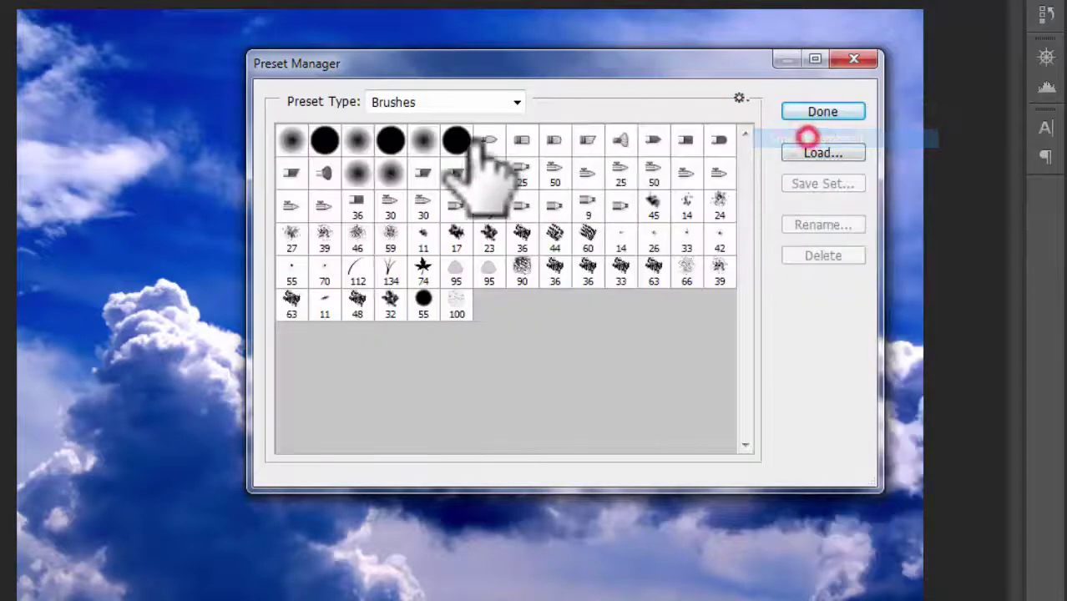
{"action": "mouse_move", "coordinate": [549, 144]}
{"action": "left_mouse_down"}
{"action": "mouse_move", "coordinate": [471, 290]}
{"action": "mouse_move", "coordinate": [722, 191]}
{"action": "left_mouse_up"}
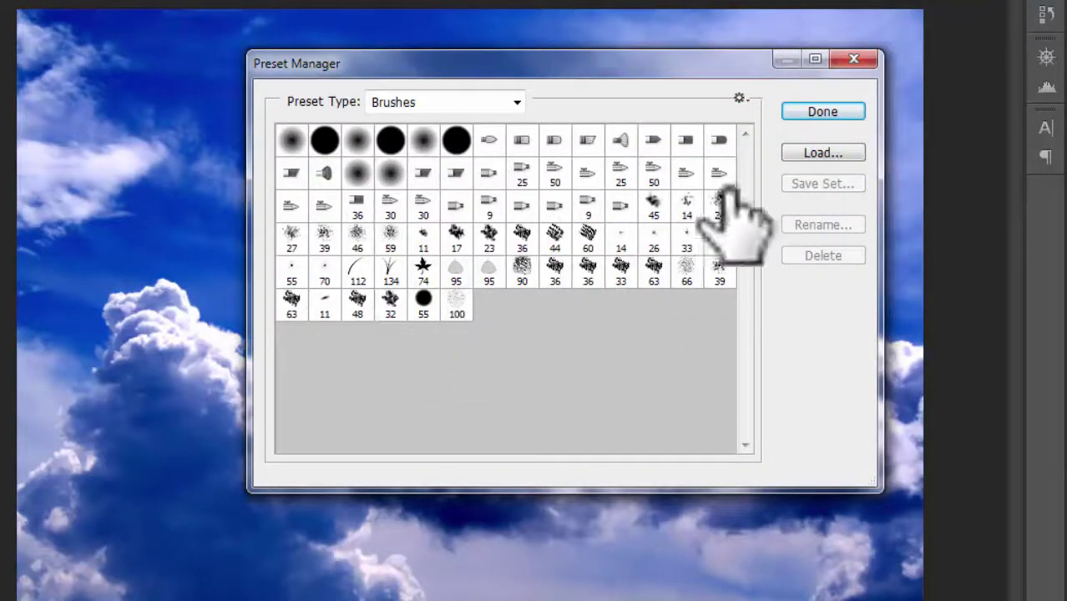
{"action": "left_click", "coordinate": [740, 99]}
{"action": "left_click", "coordinate": [791, 158]}
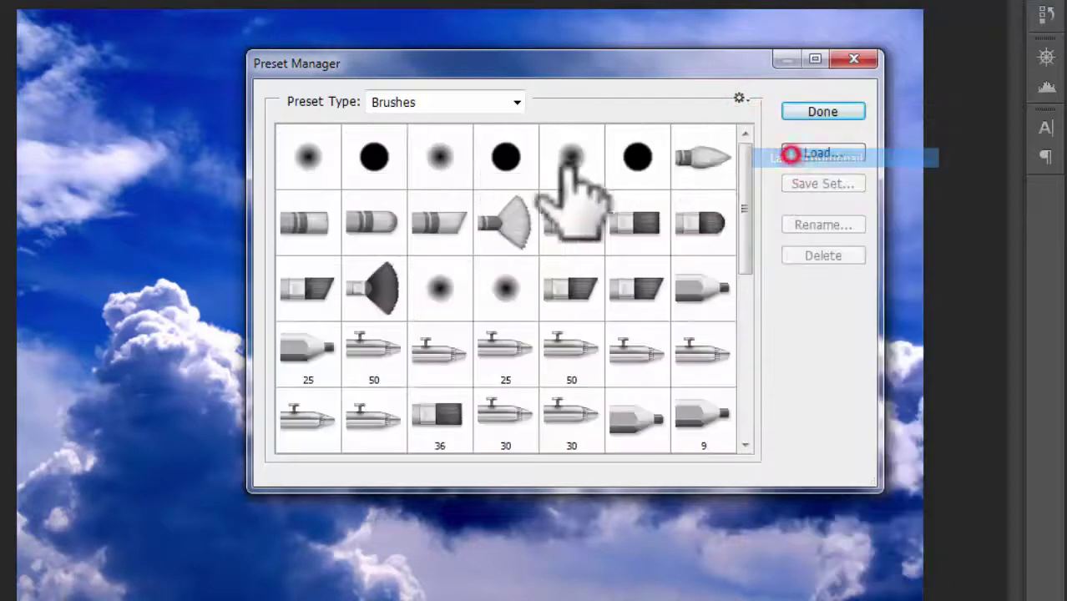
Switch the brush display to Small List, Large List, then Stroke Thumbnail.
{"action": "left_click", "coordinate": [741, 98]}
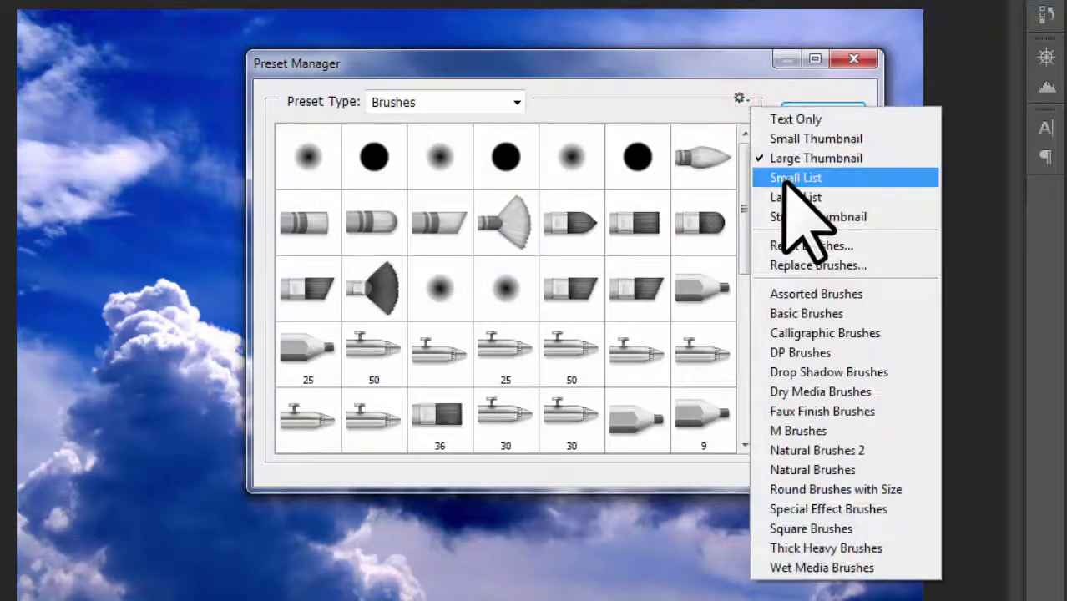
{"action": "left_click", "coordinate": [785, 179]}
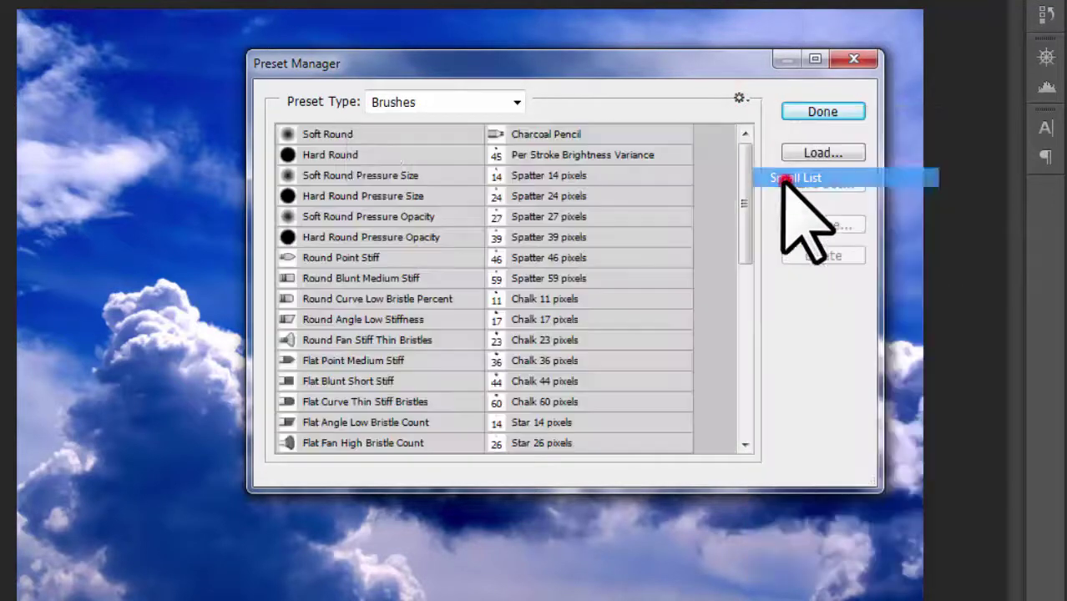
{"action": "left_click", "coordinate": [738, 97]}
{"action": "left_click", "coordinate": [804, 196]}
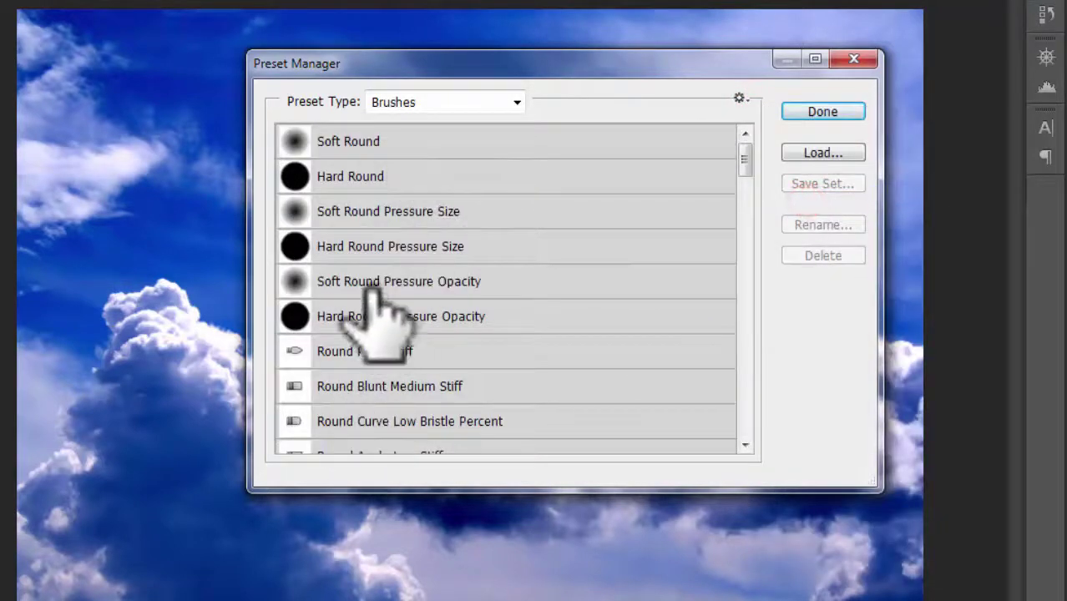
{"action": "left_click", "coordinate": [739, 99]}
{"action": "left_click", "coordinate": [827, 217]}
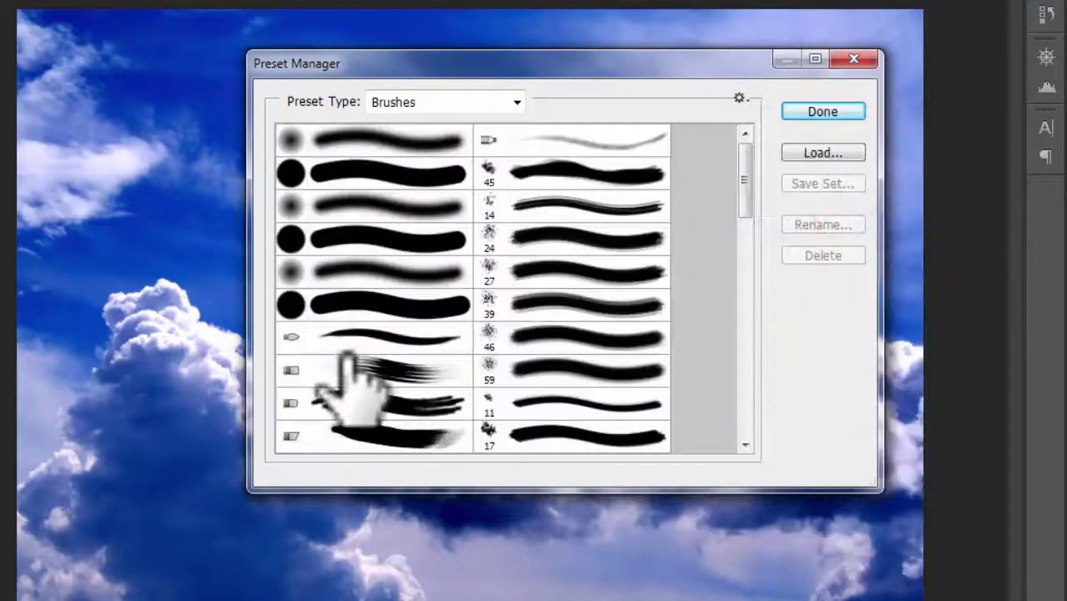
Switch the Preset Type to Swatches and bring up the available swatch libraries.
{"action": "left_click_drag", "start_coordinate": [740, 209], "coordinate": [510, 100]}
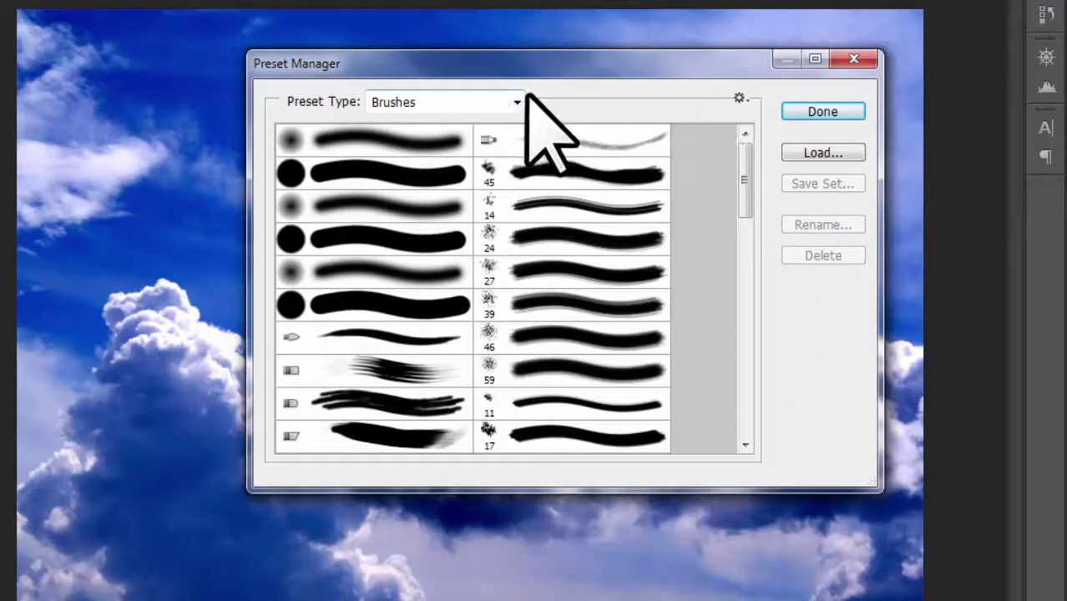
{"action": "left_click", "coordinate": [520, 101]}
{"action": "left_click", "coordinate": [447, 138]}
{"action": "left_click", "coordinate": [738, 97]}
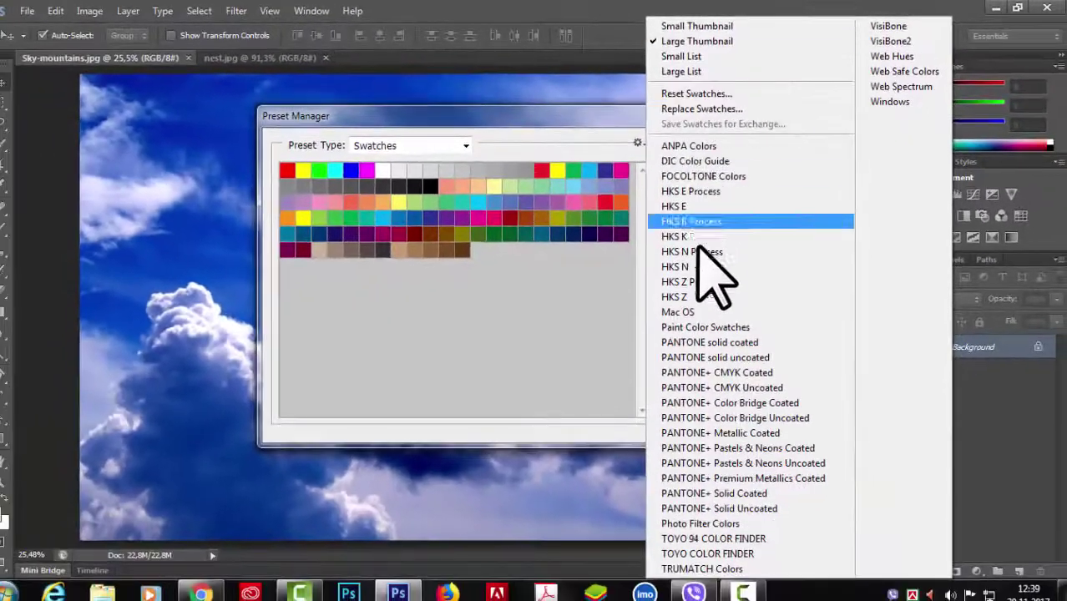
Replace the swatches with ANPA Colors, then with the PANTONE solid coated library.
{"action": "left_click", "coordinate": [689, 146]}
{"action": "left_click", "coordinate": [475, 235]}
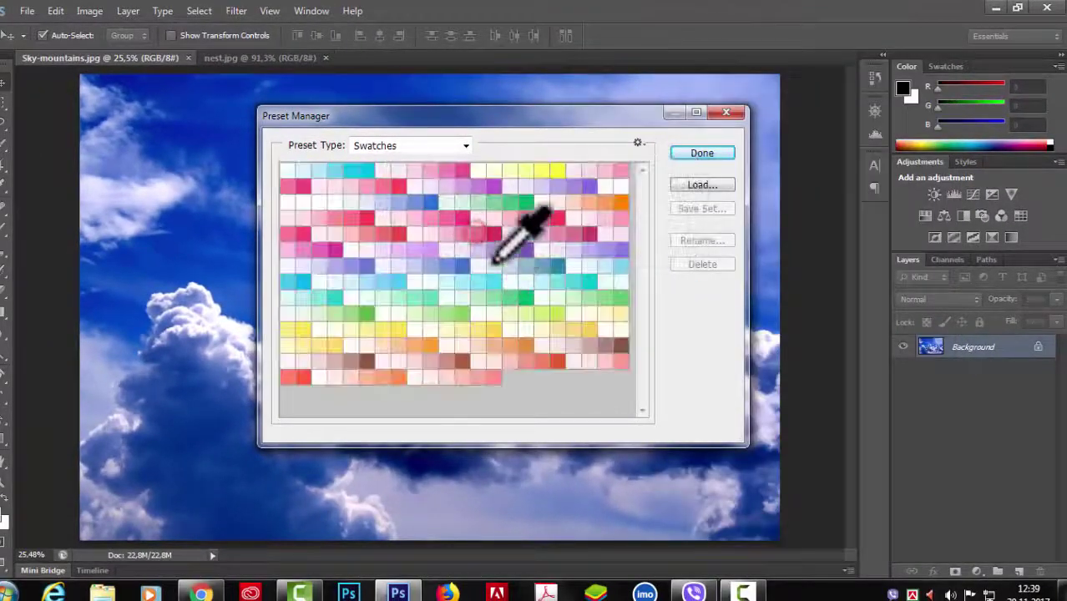
{"action": "left_click", "coordinate": [638, 143]}
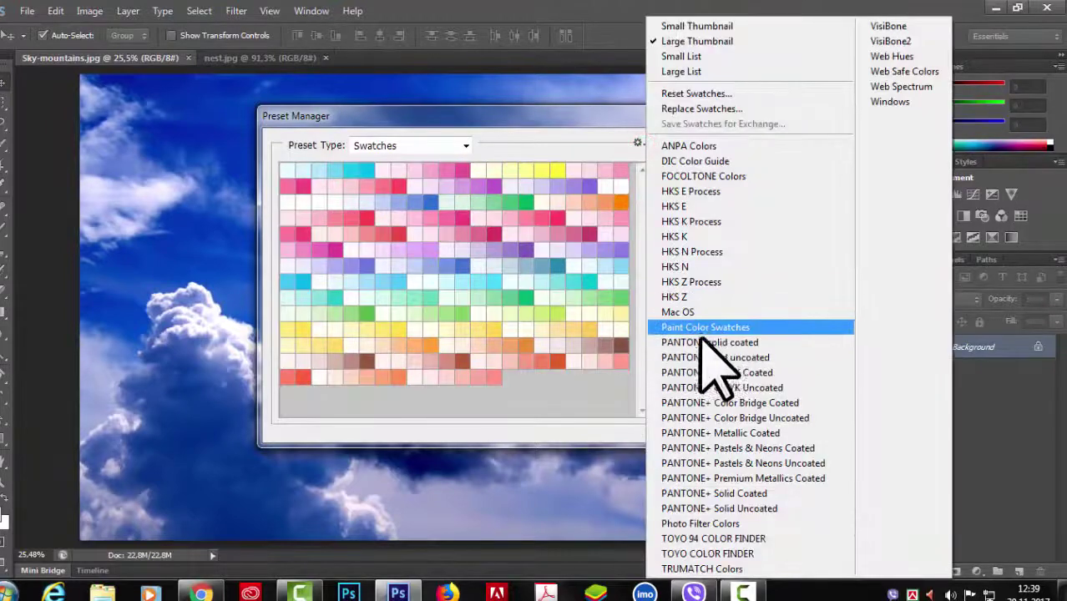
{"action": "left_click", "coordinate": [739, 343]}
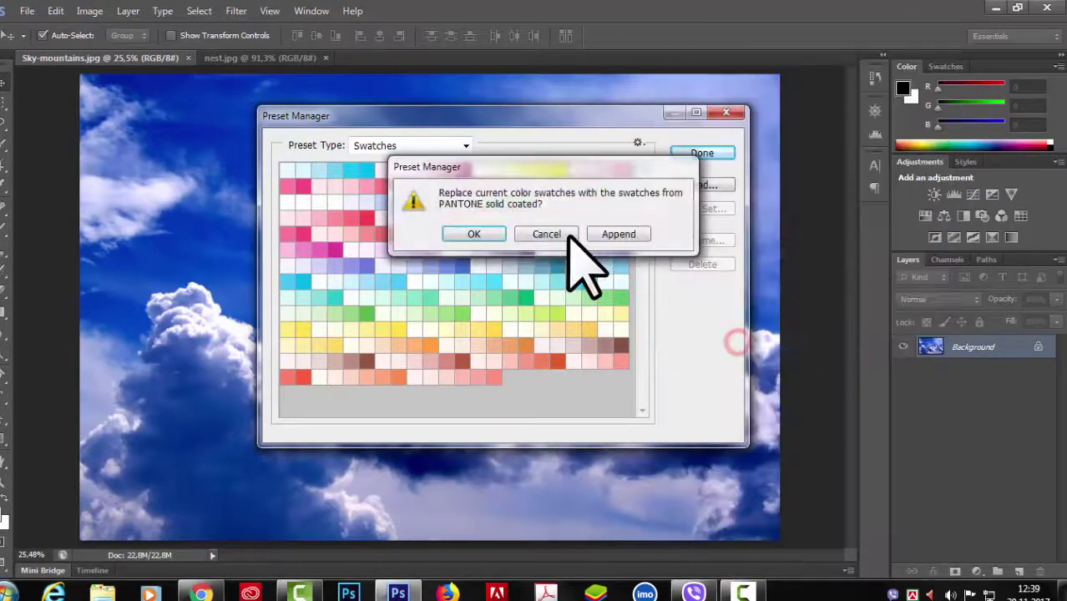
{"action": "left_click", "coordinate": [475, 235]}
{"action": "left_click_drag", "start_coordinate": [647, 219], "coordinate": [655, 188]}
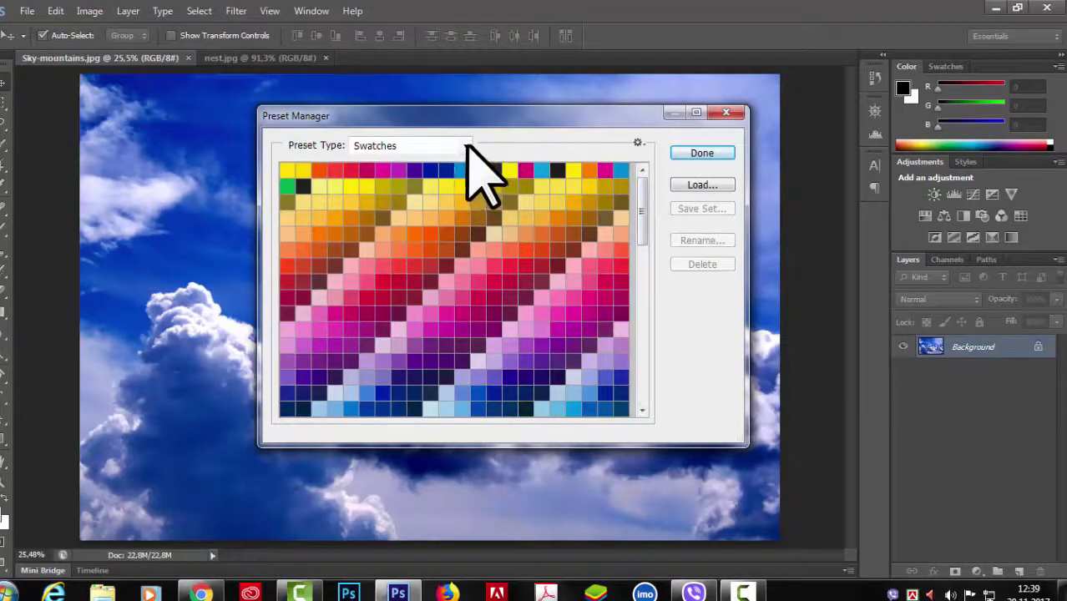
{"action": "left_click", "coordinate": [466, 145]}
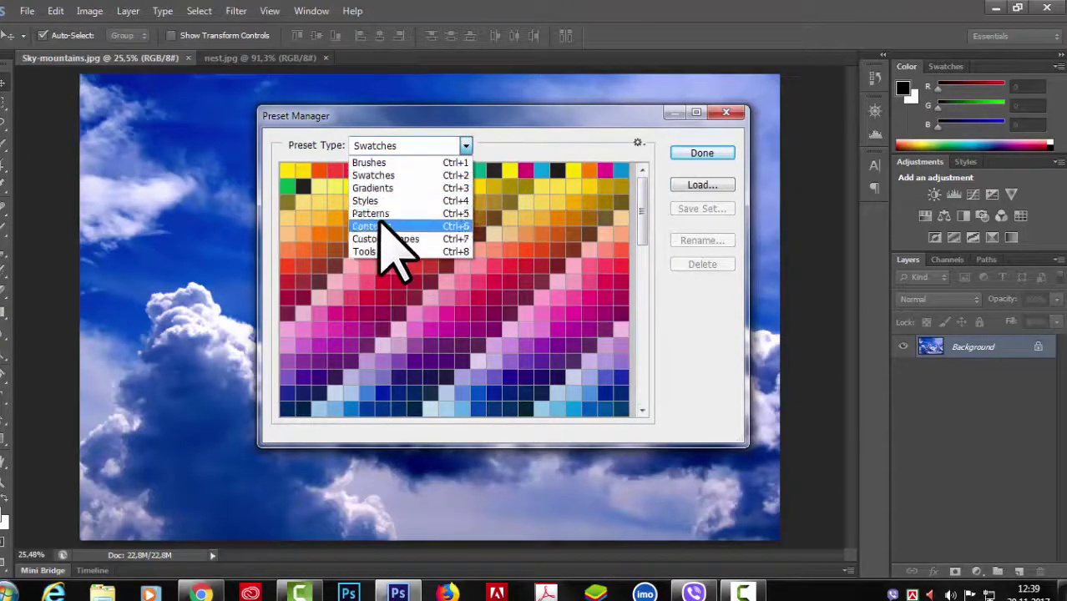
Switch the Preset Type to Styles and replace them with the DP Styles library.
{"action": "left_click", "coordinate": [380, 203]}
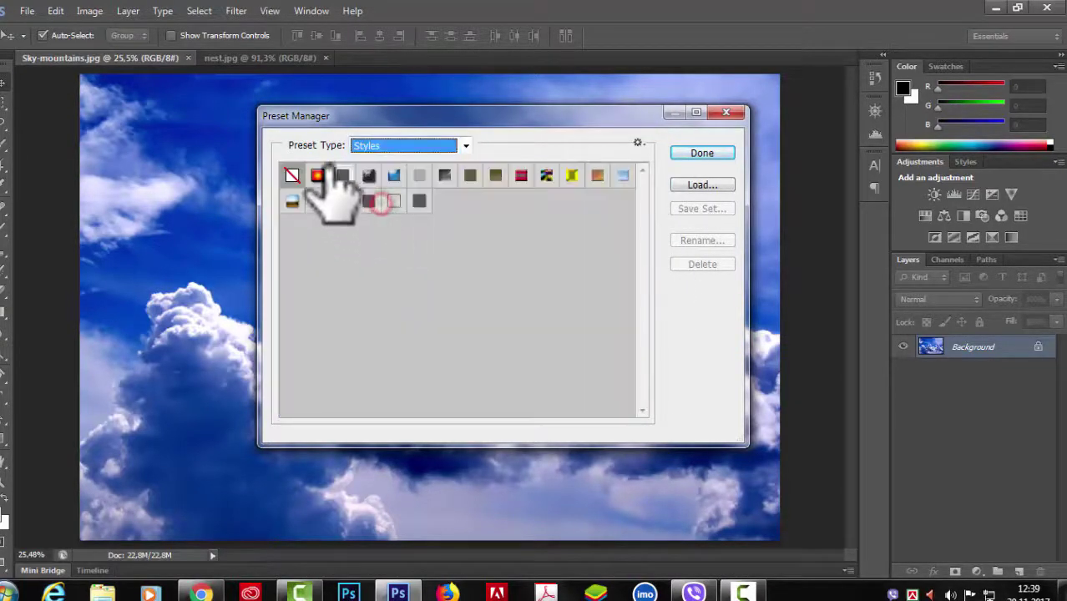
{"action": "left_click", "coordinate": [639, 142]}
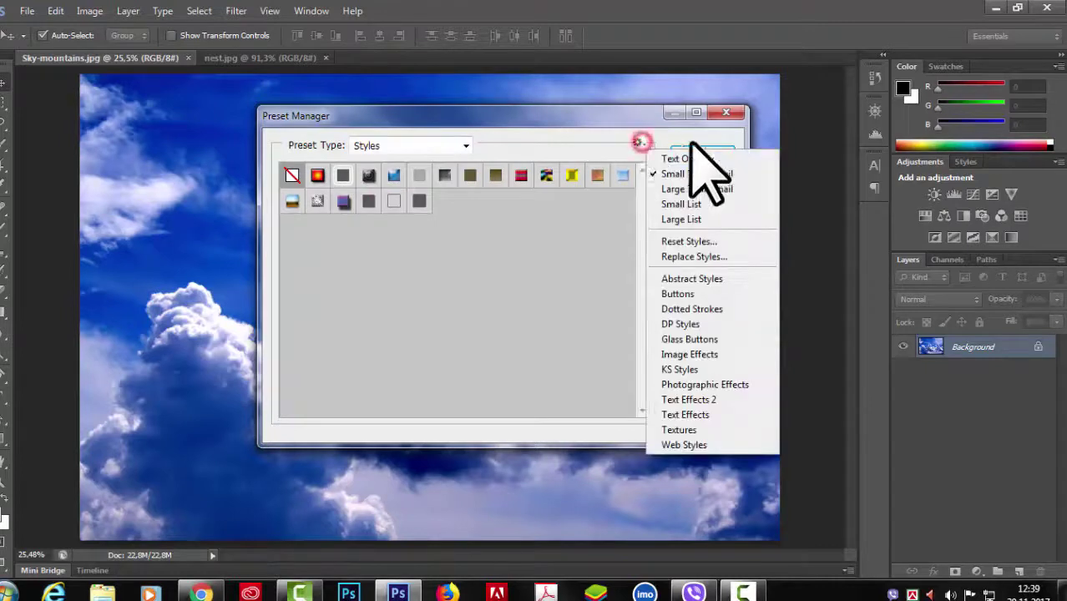
{"action": "left_click", "coordinate": [685, 326]}
{"action": "left_click", "coordinate": [483, 231]}
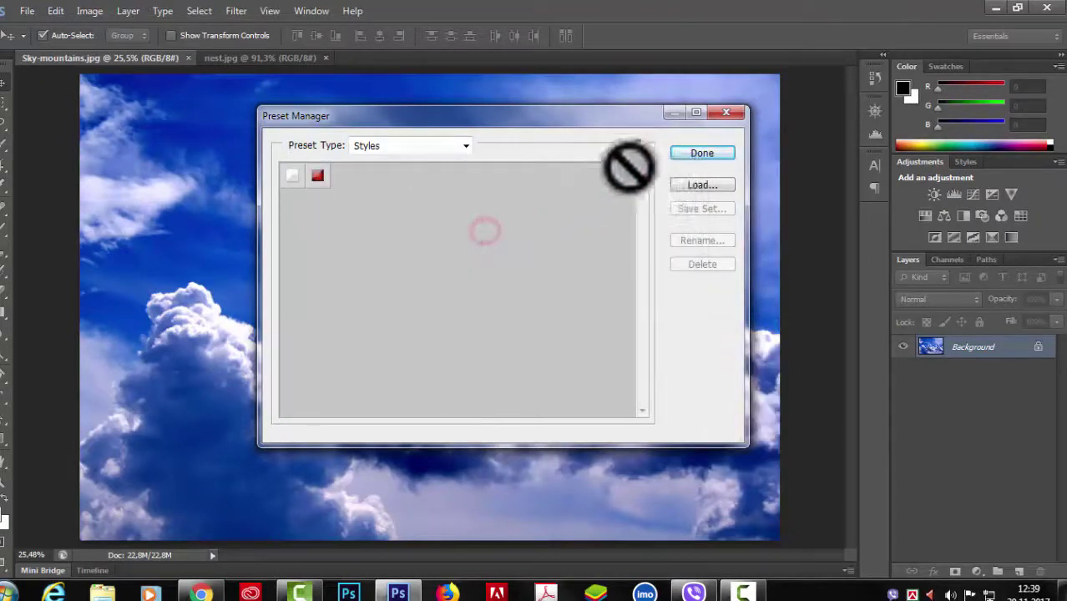
Load the Text Effects 2 library in place of the current styles.
{"action": "left_click", "coordinate": [641, 145]}
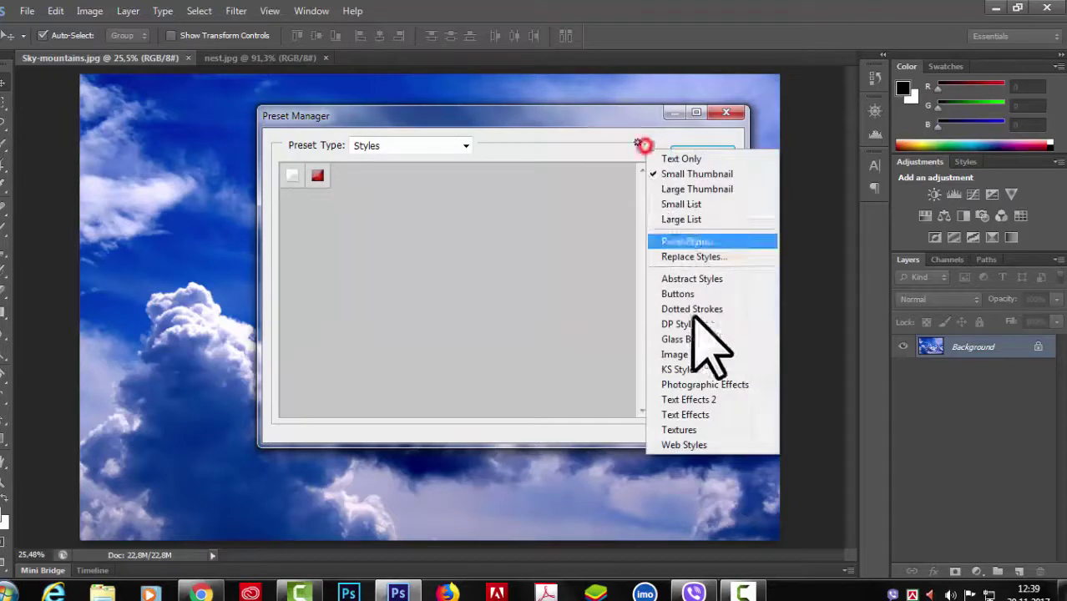
{"action": "left_click", "coordinate": [687, 402]}
{"action": "left_click", "coordinate": [493, 230]}
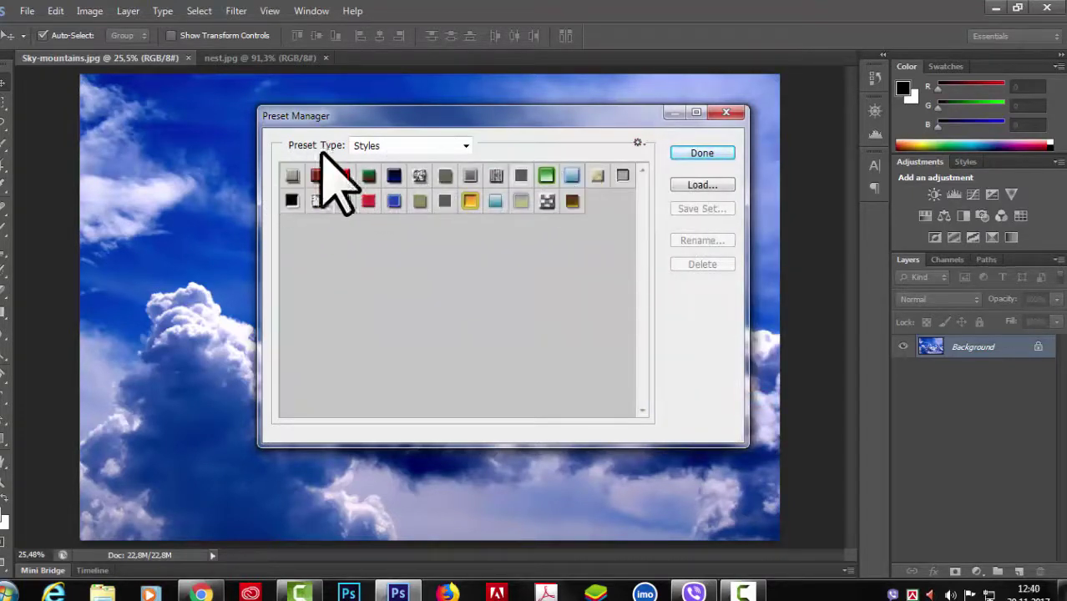
{"action": "left_click", "coordinate": [637, 144]}
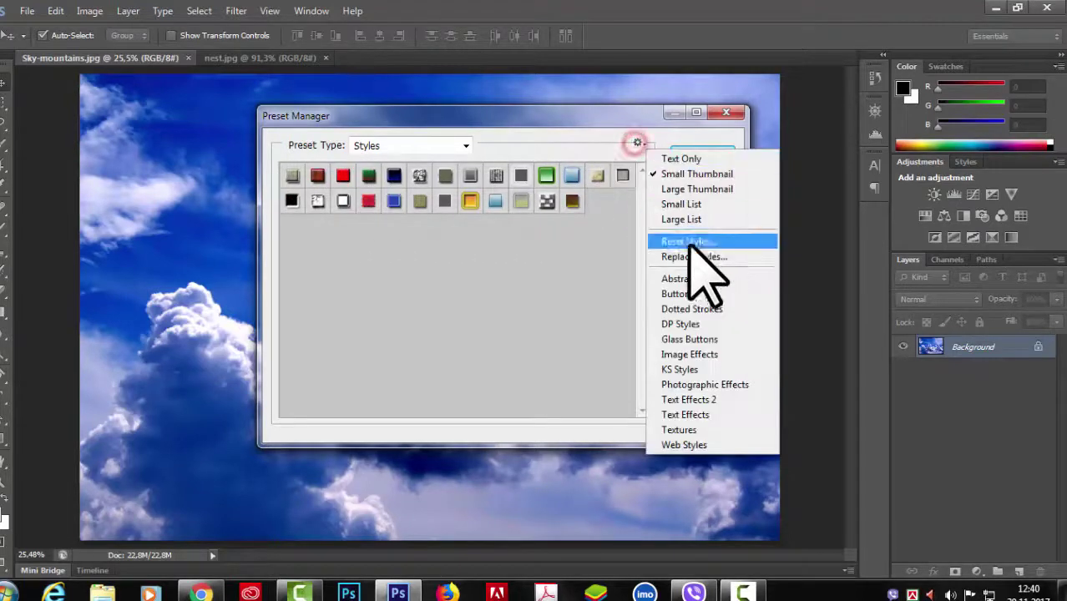
{"action": "left_click", "coordinate": [716, 401]}
{"action": "left_click", "coordinate": [483, 234]}
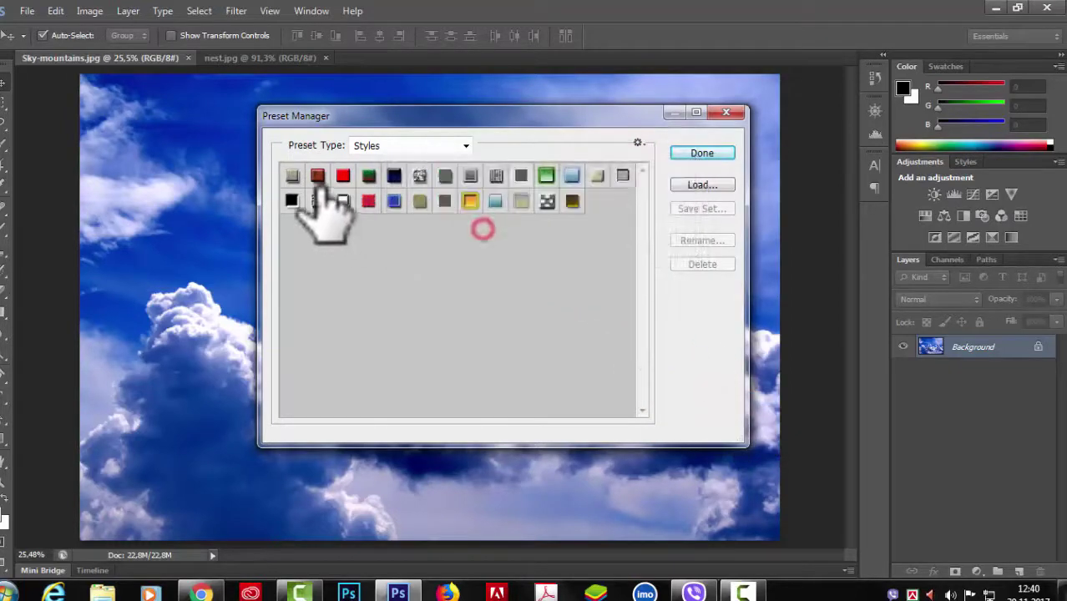
{"action": "left_click", "coordinate": [638, 143]}
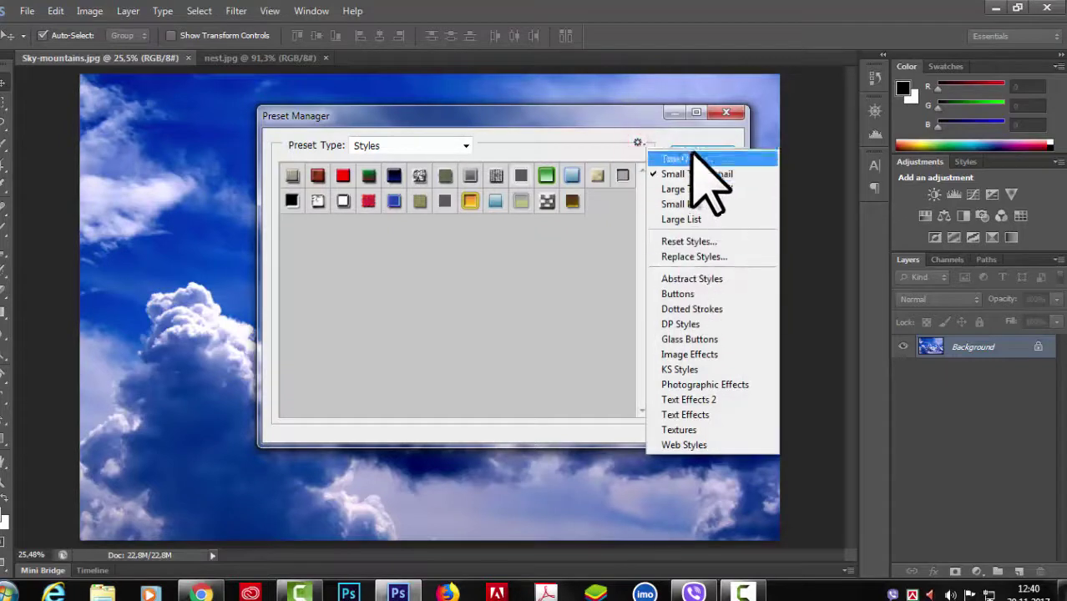
{"action": "left_click", "coordinate": [465, 146]}
Switch to Brushes in Small Thumbnail view and replace them with Calligraphic Brushes.
{"action": "left_click", "coordinate": [466, 145]}
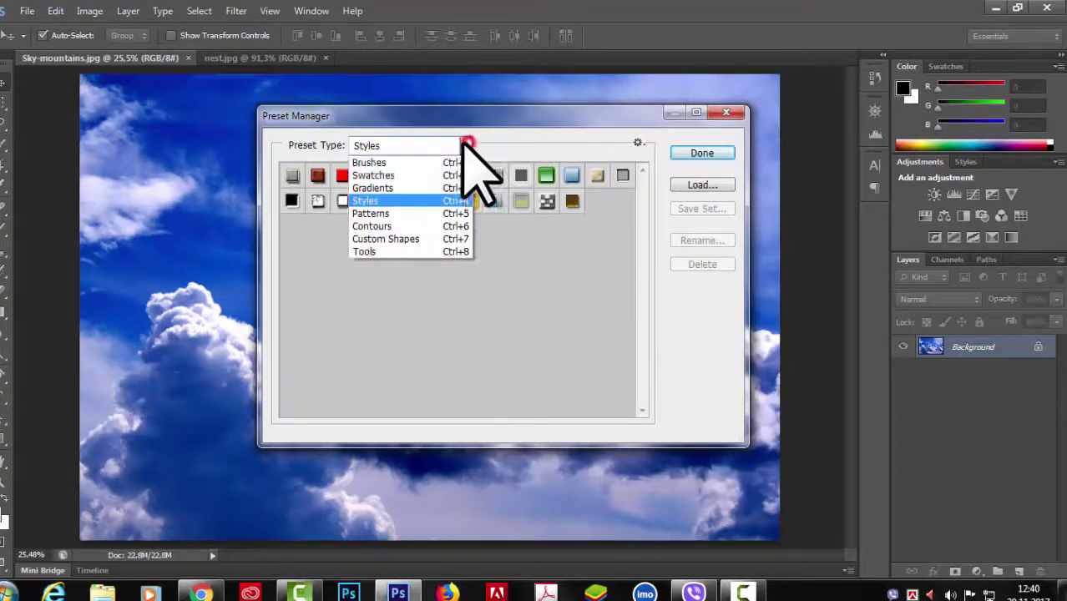
{"action": "left_click", "coordinate": [404, 163]}
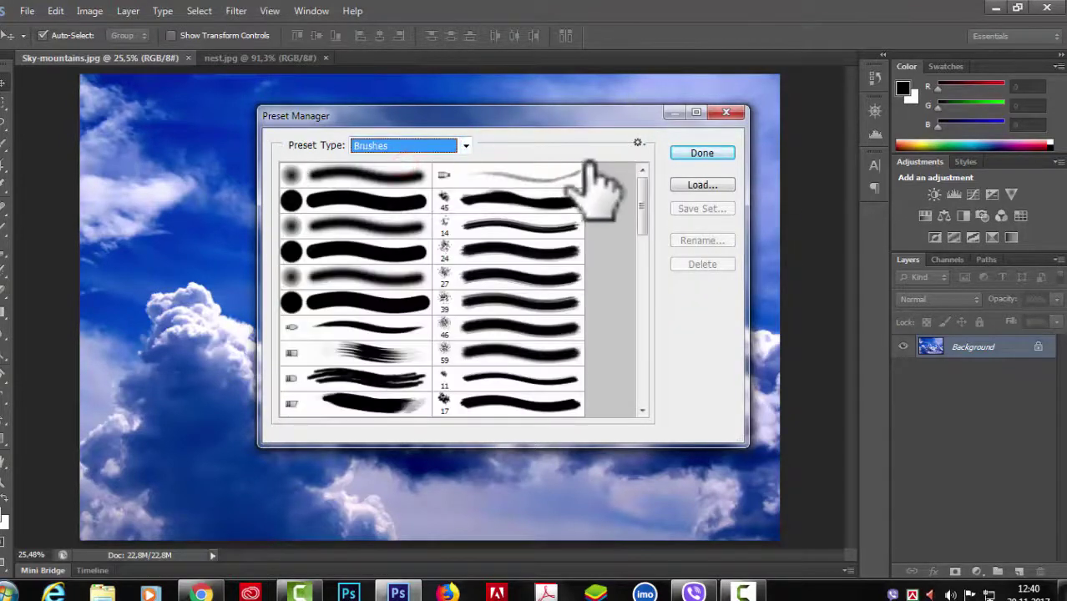
{"action": "left_click", "coordinate": [638, 142]}
{"action": "left_click", "coordinate": [685, 173]}
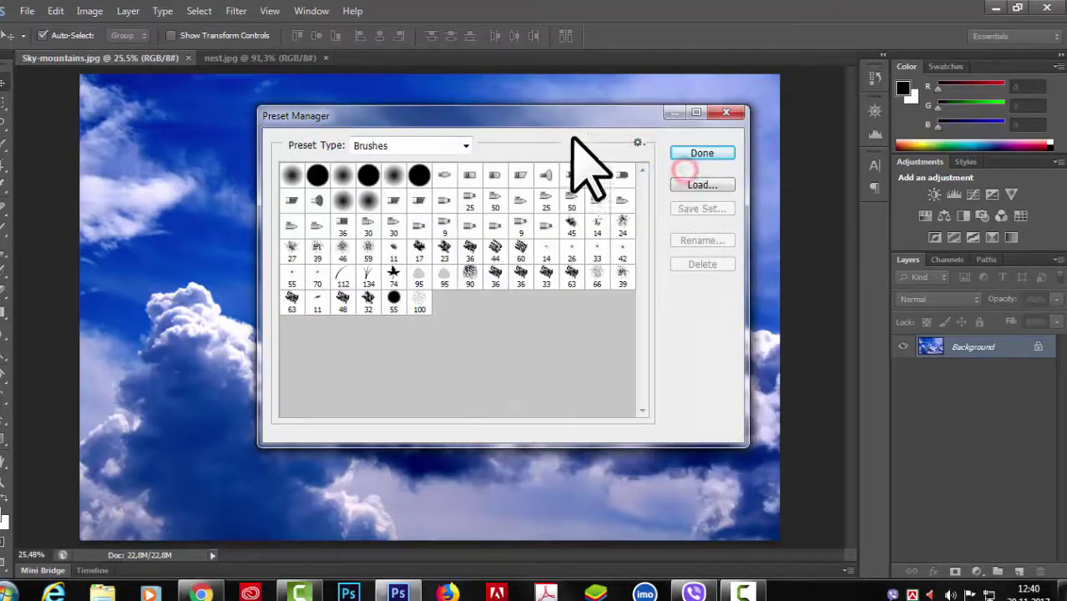
{"action": "left_click", "coordinate": [639, 139]}
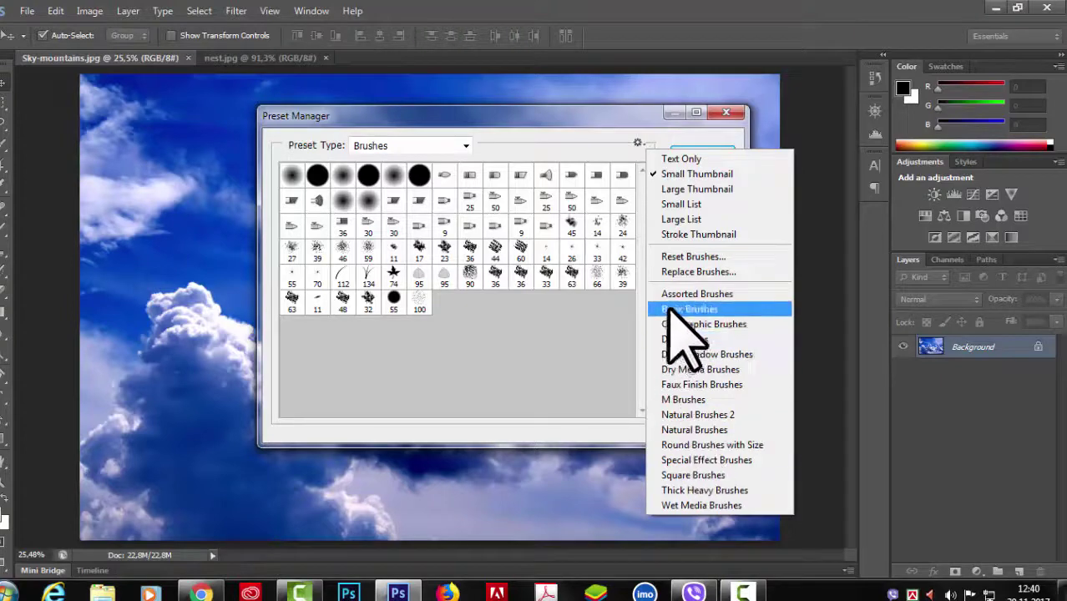
{"action": "left_click", "coordinate": [702, 325]}
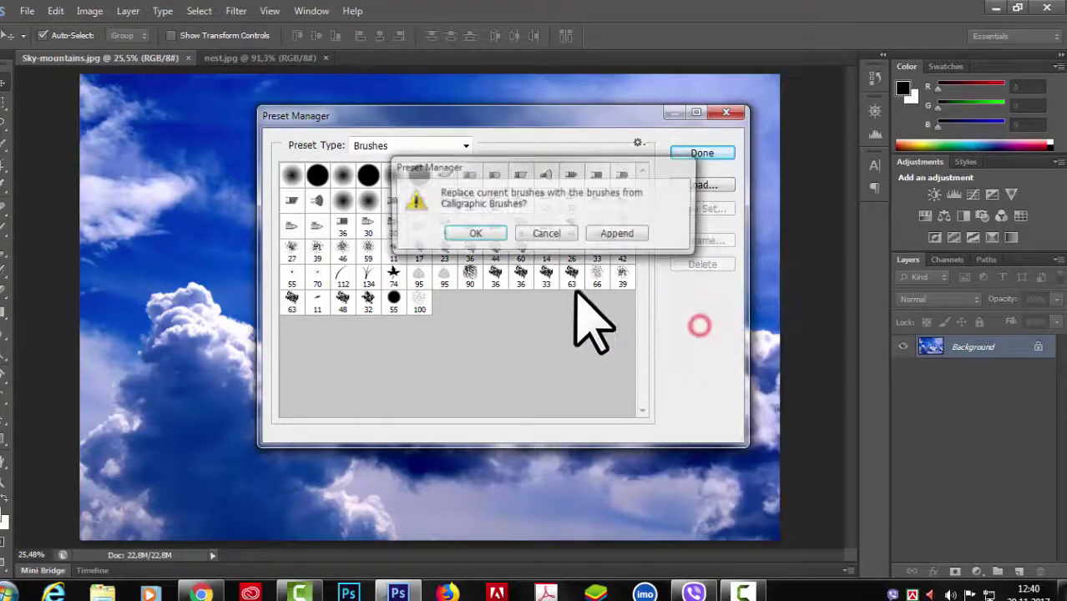
{"action": "left_click", "coordinate": [481, 232]}
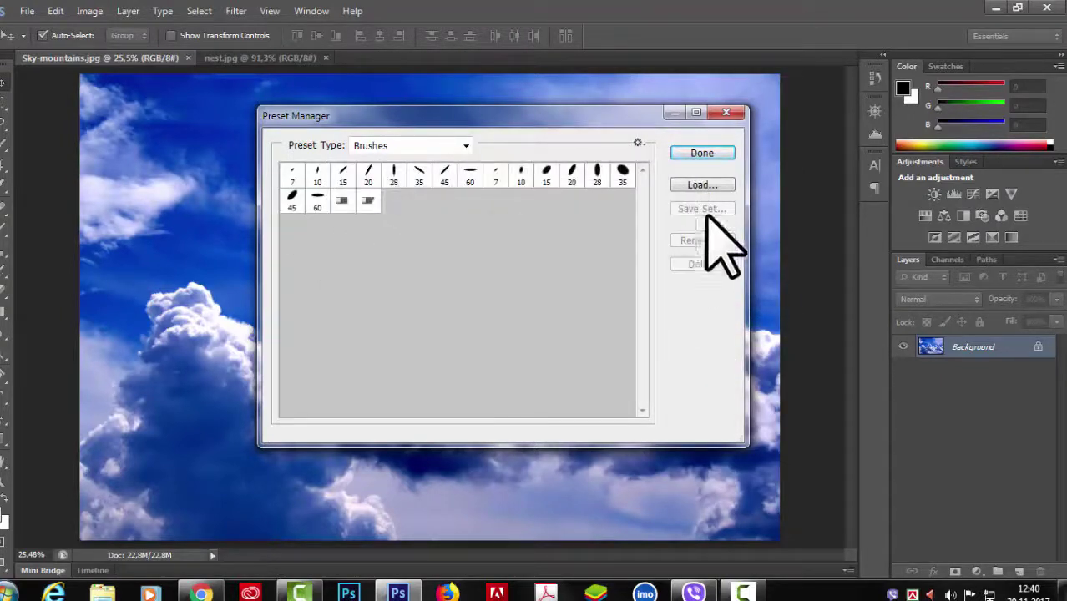
Load Square Brushes, then replace the brush set with Assorted Brushes.
{"action": "left_click", "coordinate": [639, 142]}
{"action": "left_click", "coordinate": [717, 478]}
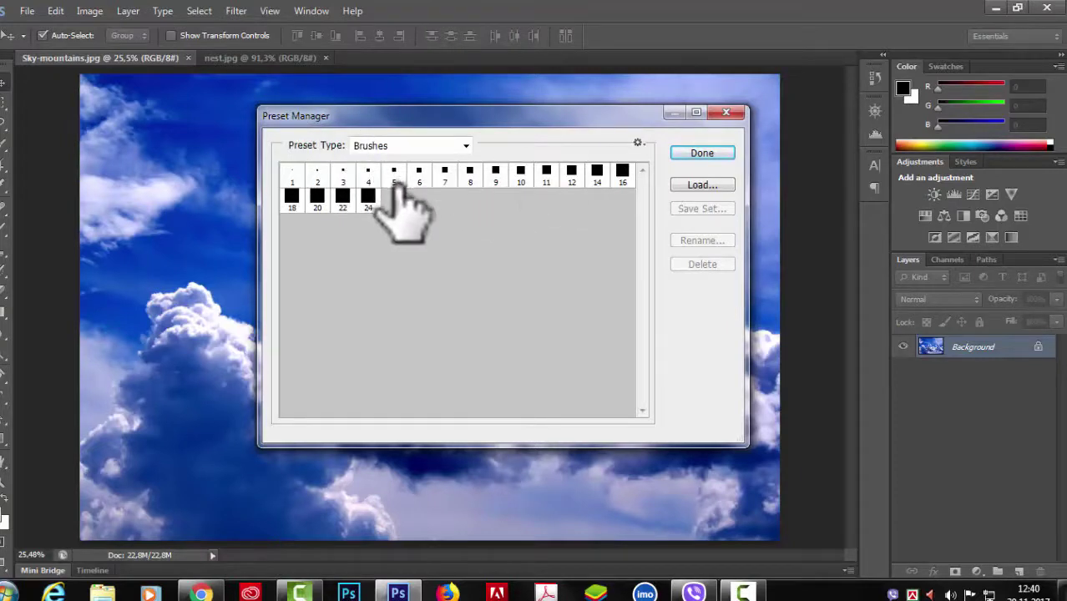
{"action": "left_click", "coordinate": [468, 146]}
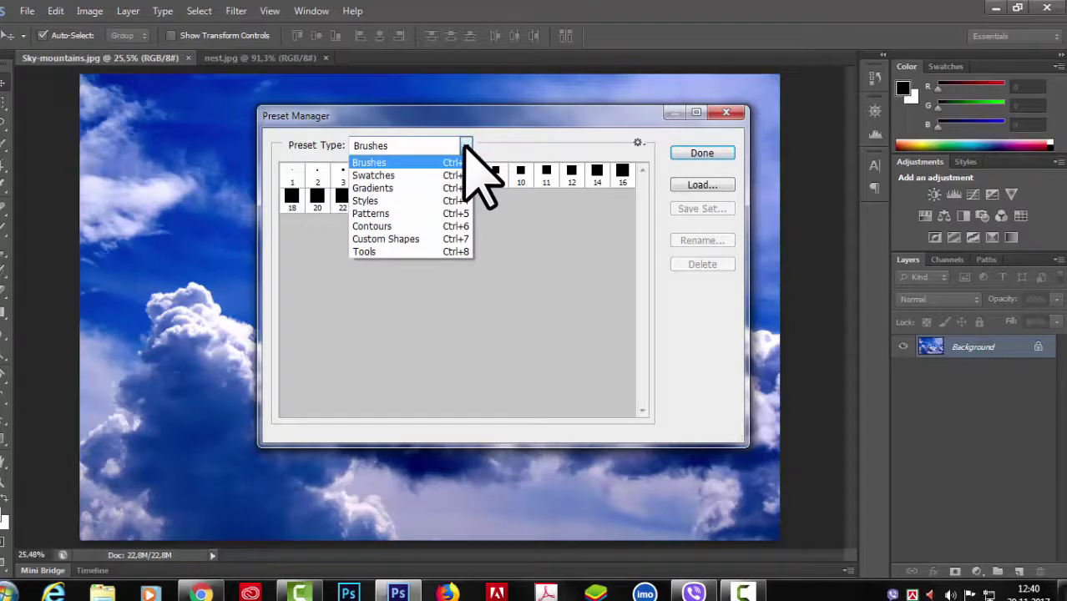
{"action": "left_click", "coordinate": [517, 144]}
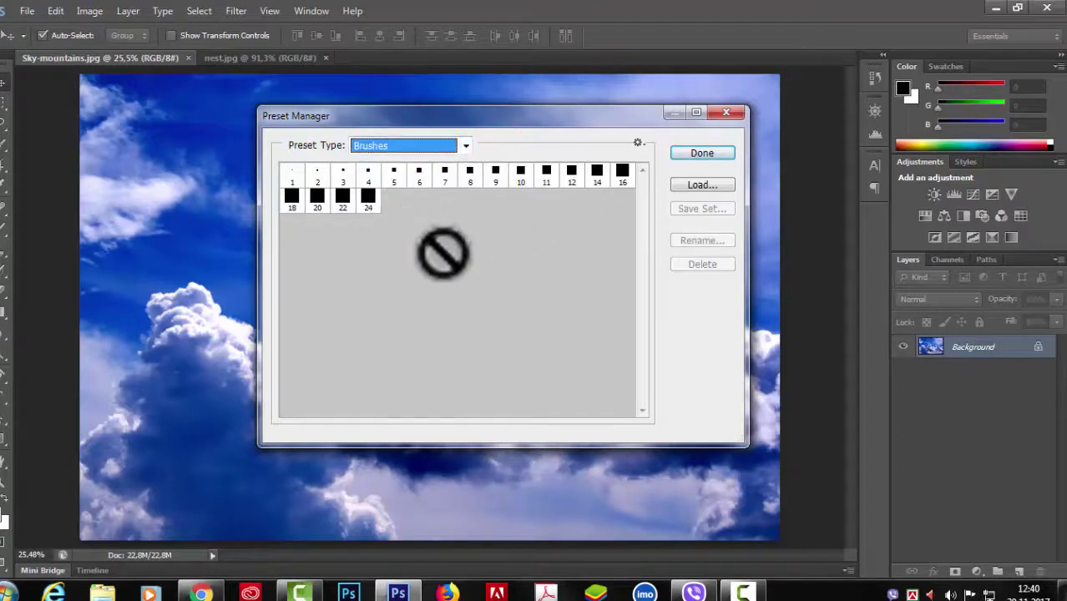
{"action": "left_click", "coordinate": [638, 143]}
{"action": "left_click", "coordinate": [698, 295]}
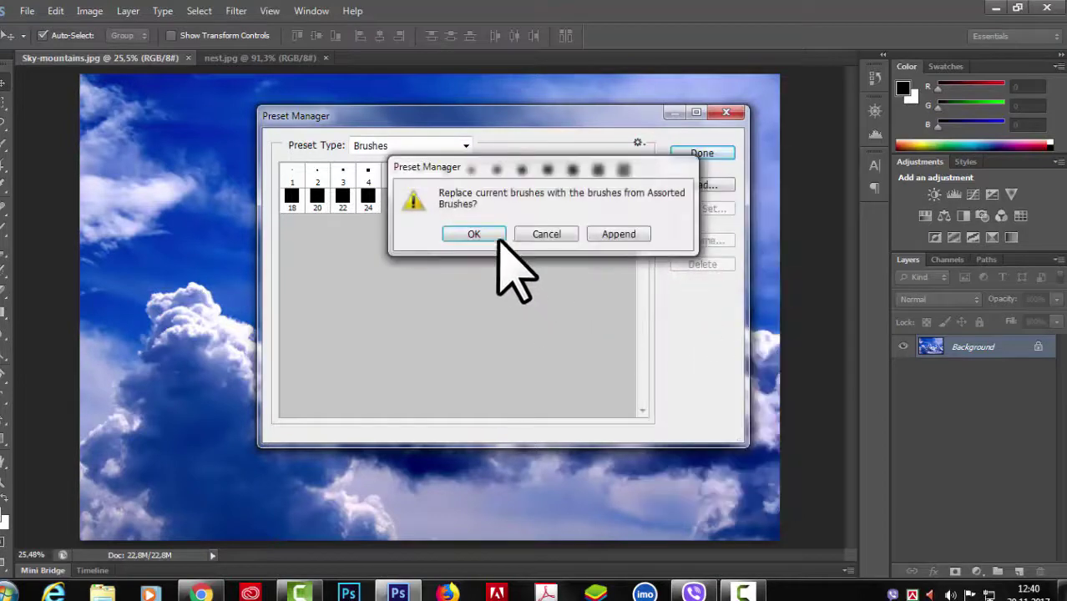
{"action": "left_click", "coordinate": [476, 233]}
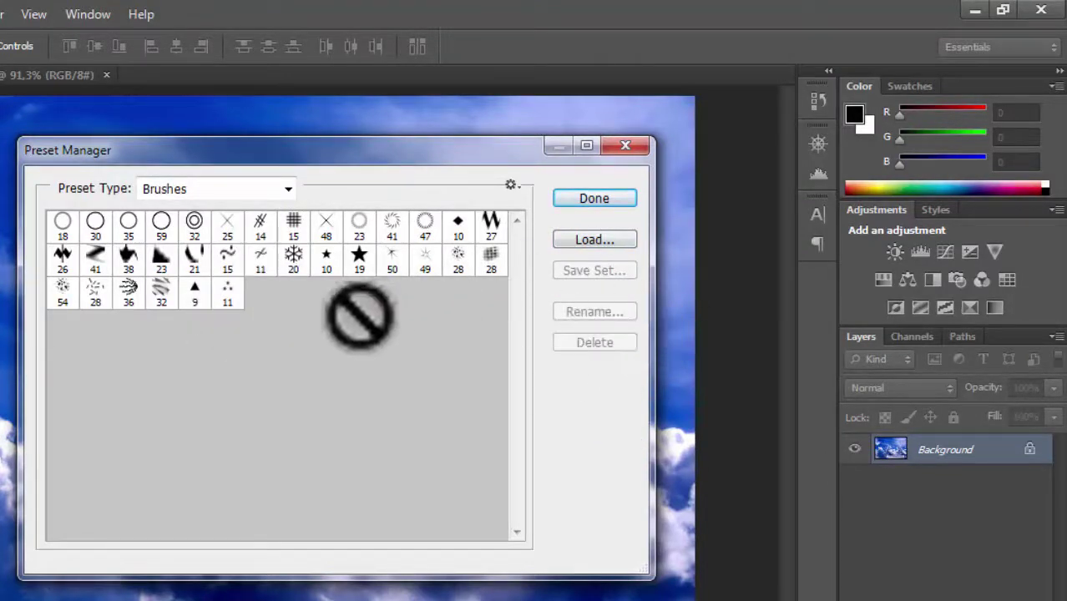
Check the names of the dotted brush 11 and star brush 19 via Rename, without renaming.
{"action": "left_click", "coordinate": [227, 288]}
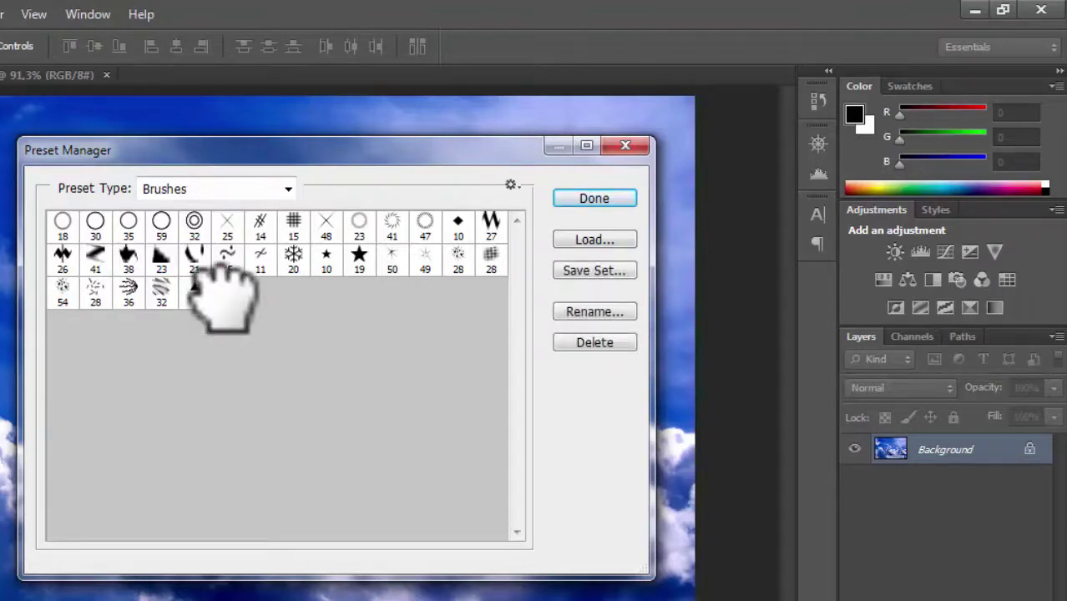
{"action": "left_click_drag", "start_coordinate": [221, 292], "coordinate": [251, 312]}
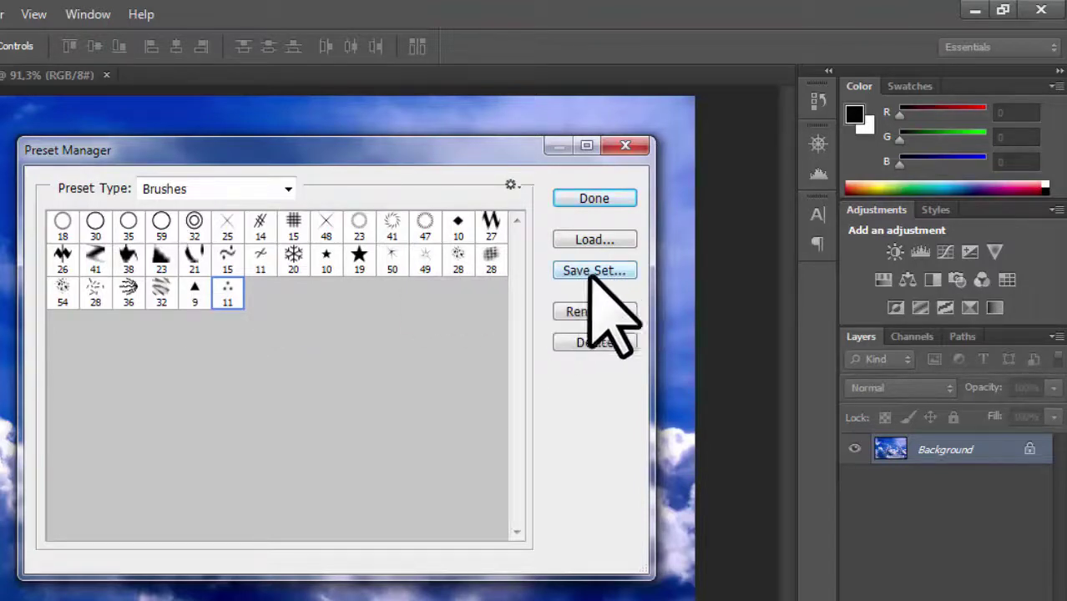
{"action": "double_click", "coordinate": [225, 293]}
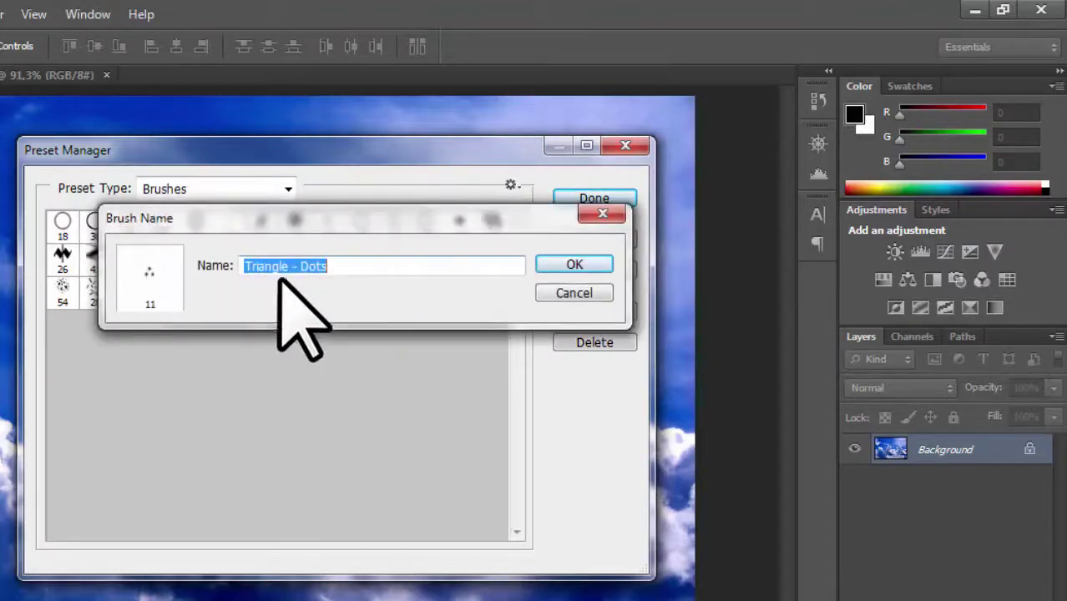
{"action": "left_click", "coordinate": [338, 266]}
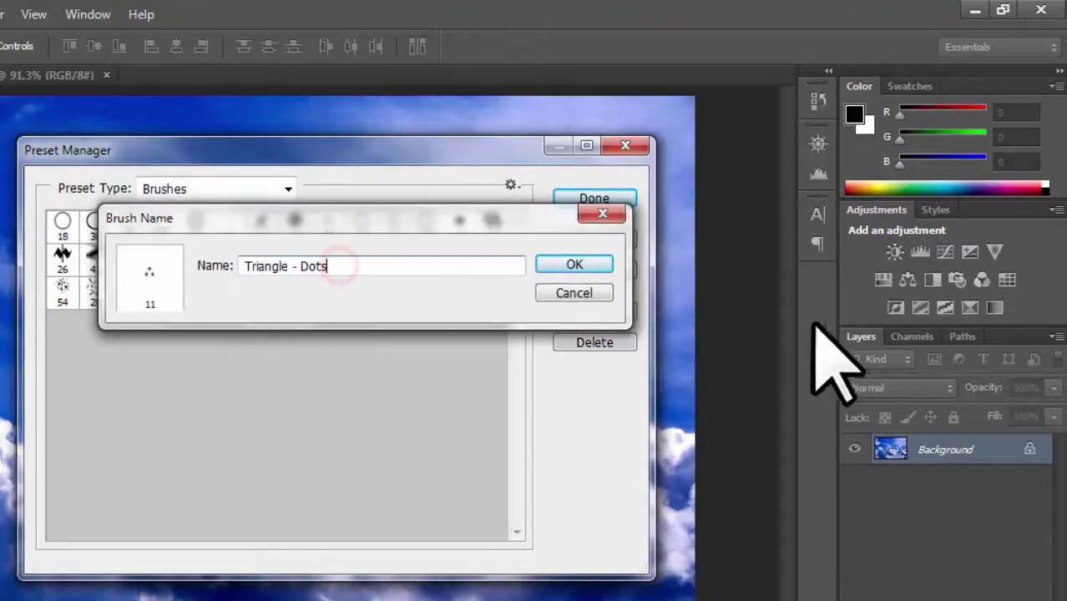
{"action": "left_click", "coordinate": [582, 292]}
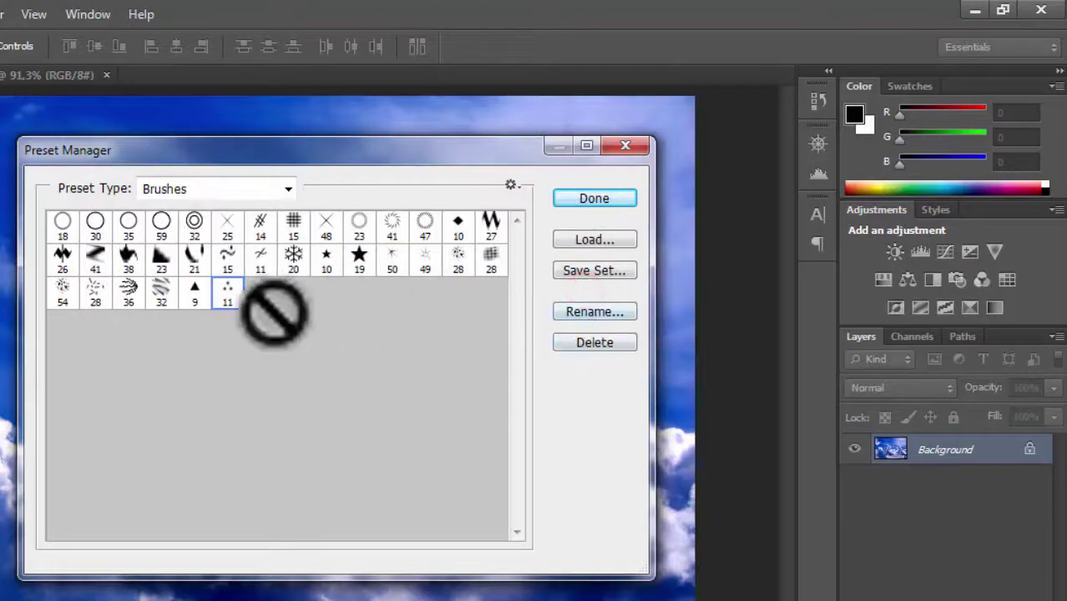
{"action": "mouse_move", "coordinate": [359, 259]}
{"action": "left_mouse_down"}
{"action": "mouse_move", "coordinate": [369, 358]}
{"action": "mouse_move", "coordinate": [357, 274]}
{"action": "mouse_move", "coordinate": [424, 329]}
{"action": "mouse_move", "coordinate": [468, 334]}
{"action": "left_mouse_up"}
{"action": "left_click", "coordinate": [585, 310]}
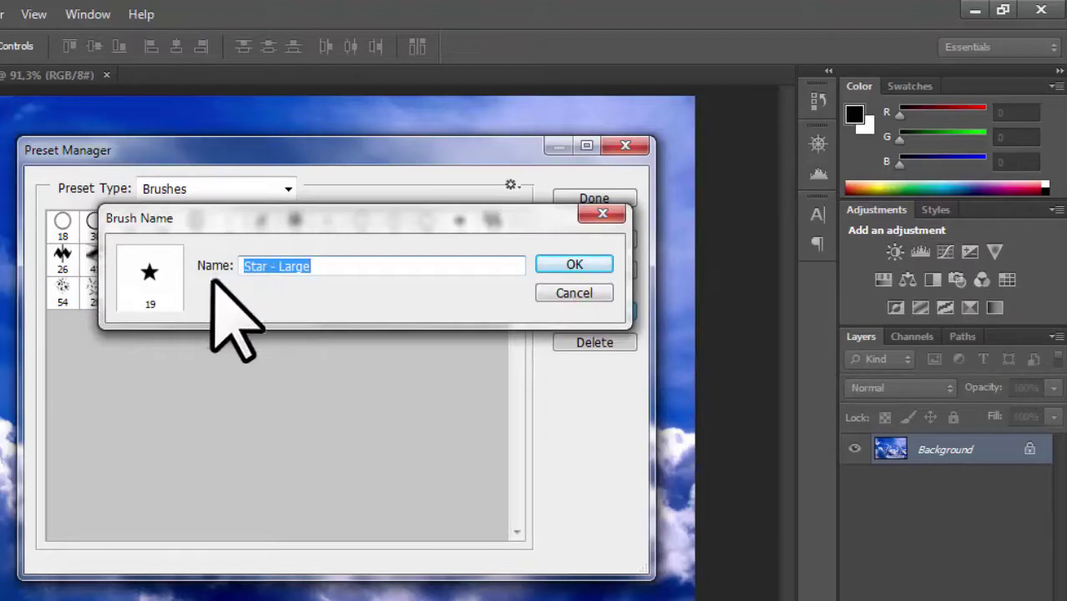
{"action": "left_click", "coordinate": [576, 294]}
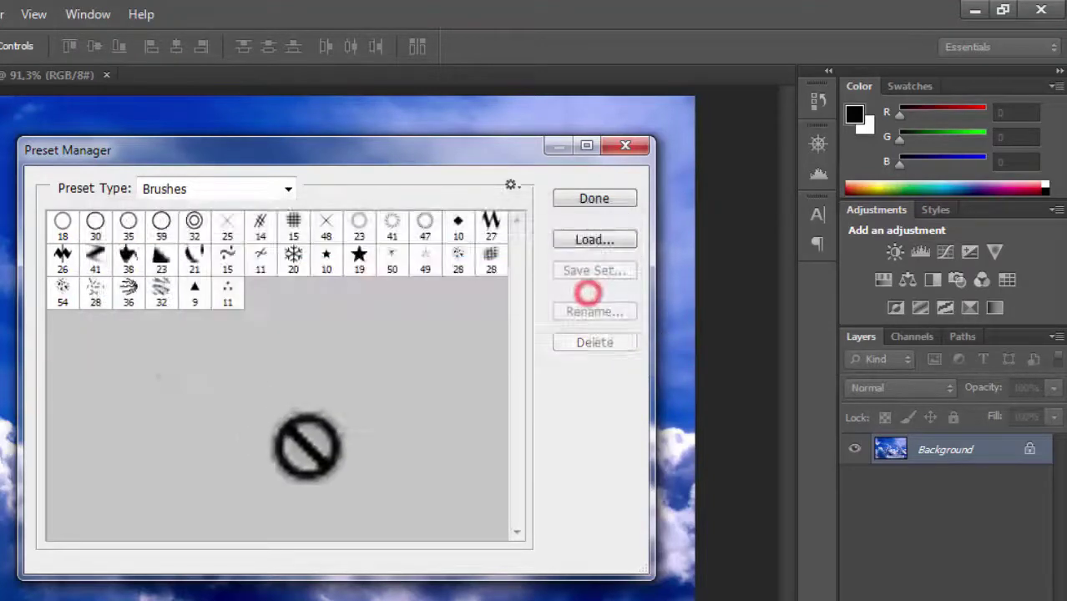
Move the dotted brush 11 to another slot and delete it from the set.
{"action": "left_click", "coordinate": [227, 294]}
{"action": "mouse_move", "coordinate": [227, 294]}
{"action": "left_mouse_down"}
{"action": "mouse_move", "coordinate": [279, 317]}
{"action": "mouse_move", "coordinate": [157, 281]}
{"action": "mouse_move", "coordinate": [353, 374]}
{"action": "mouse_move", "coordinate": [618, 263]}
{"action": "left_mouse_up"}
{"action": "left_click", "coordinate": [591, 342]}
{"action": "left_click", "coordinate": [595, 343]}
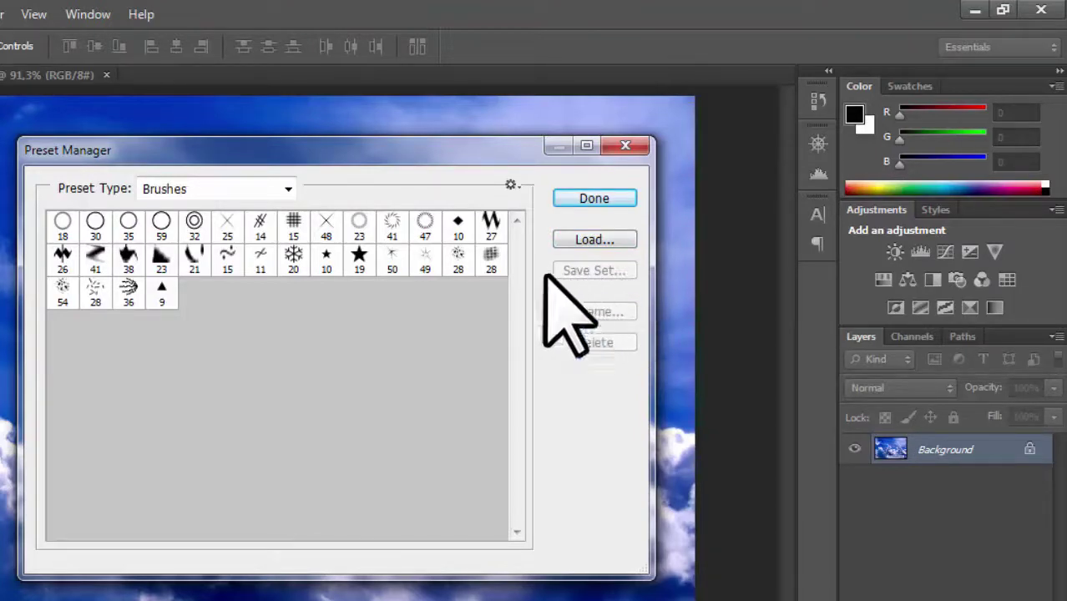
{"action": "left_click", "coordinate": [426, 232]}
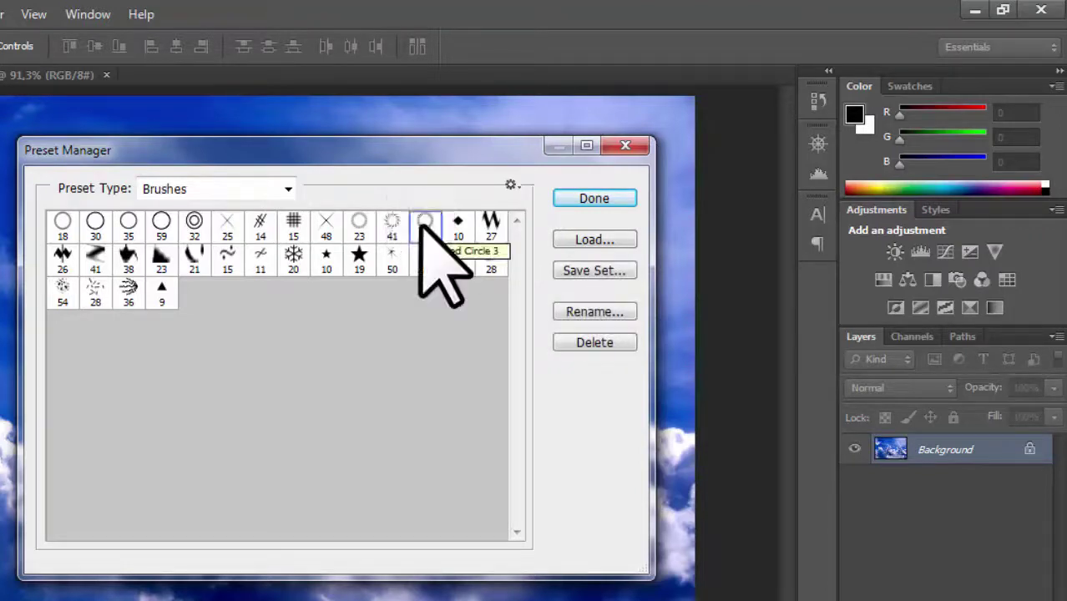
Select the circle brushes 41, 23, 32, 59, 35, 30 and 18 along with brush 47.
{"action": "left_click", "coordinate": [392, 222], "text": "shift"}
{"action": "left_click", "coordinate": [359, 222], "text": "ctrl"}
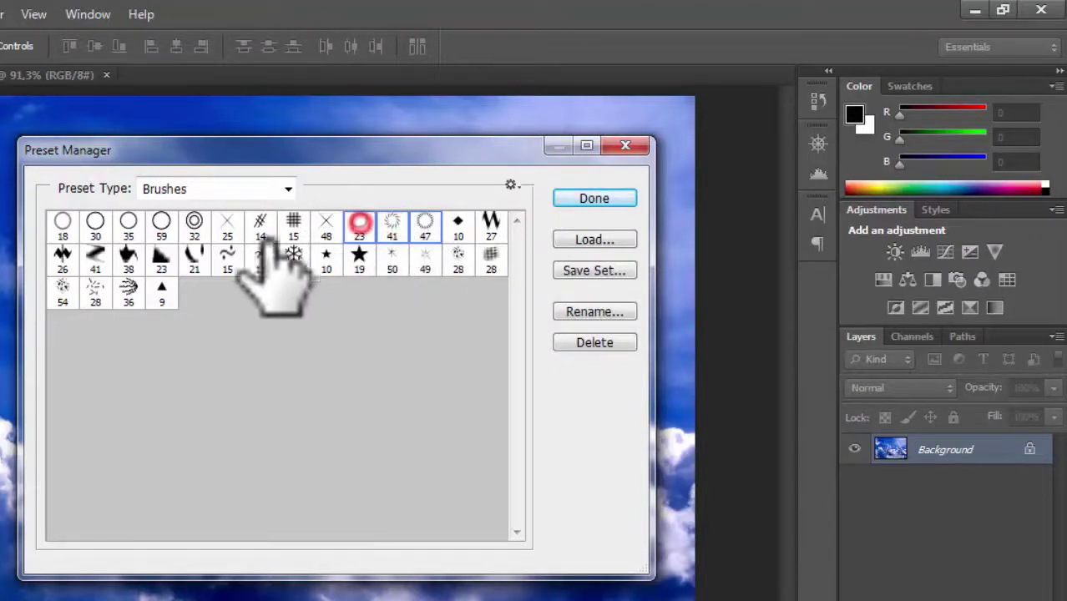
{"action": "left_click", "coordinate": [194, 222], "text": "ctrl"}
{"action": "left_click", "coordinate": [161, 222], "text": "ctrl"}
{"action": "left_click", "coordinate": [128, 222], "text": "ctrl"}
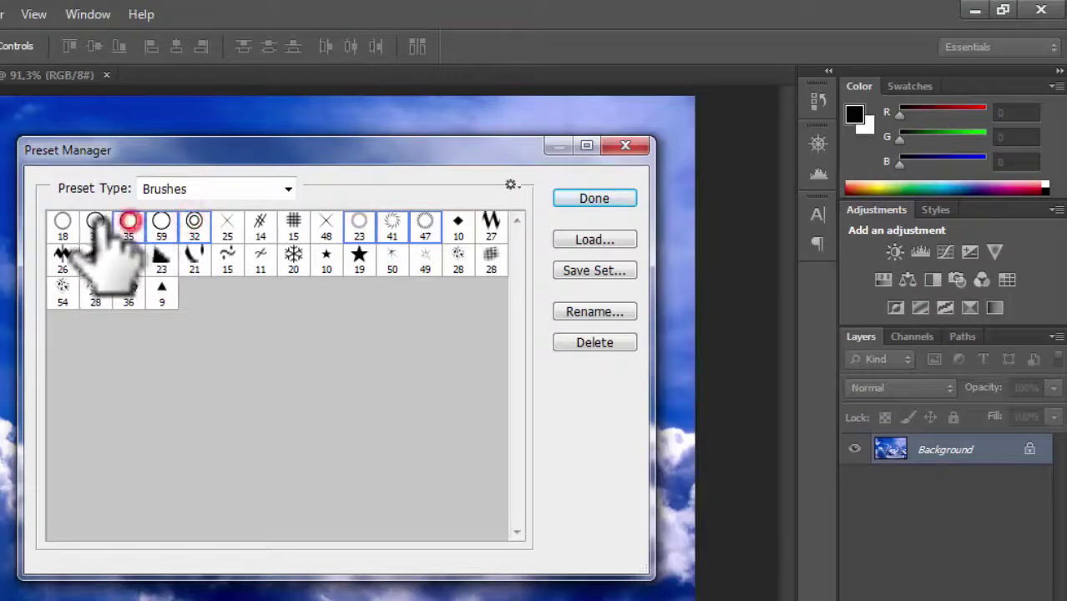
{"action": "left_click", "coordinate": [95, 222], "text": "ctrl"}
{"action": "left_click", "coordinate": [62, 222], "text": "ctrl"}
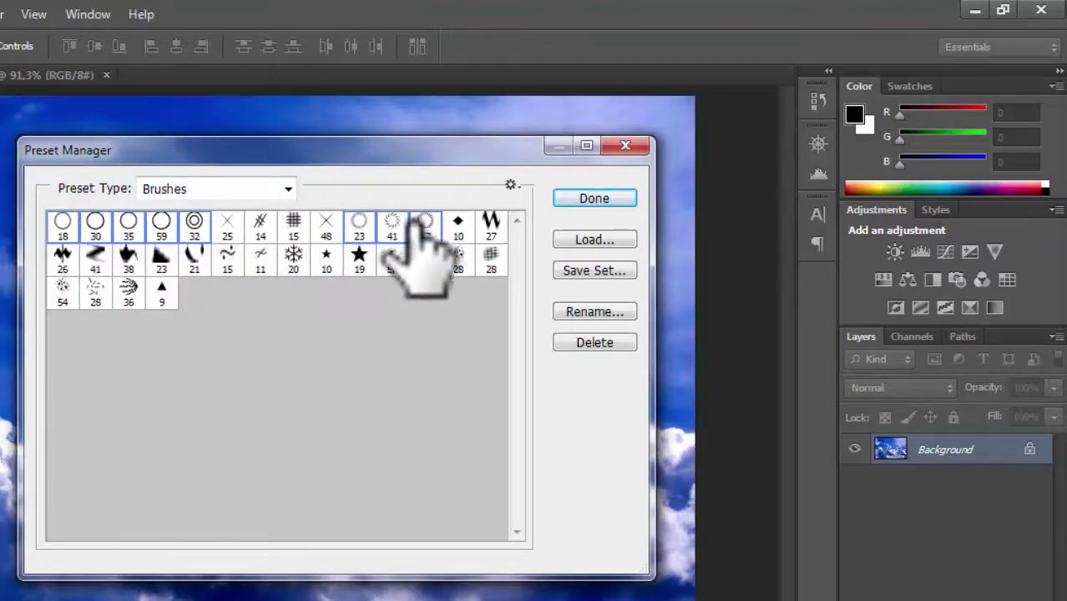
Save the selected brushes to the Desktop as CIRCLE SET BRUSHES.
{"action": "left_click", "coordinate": [595, 270]}
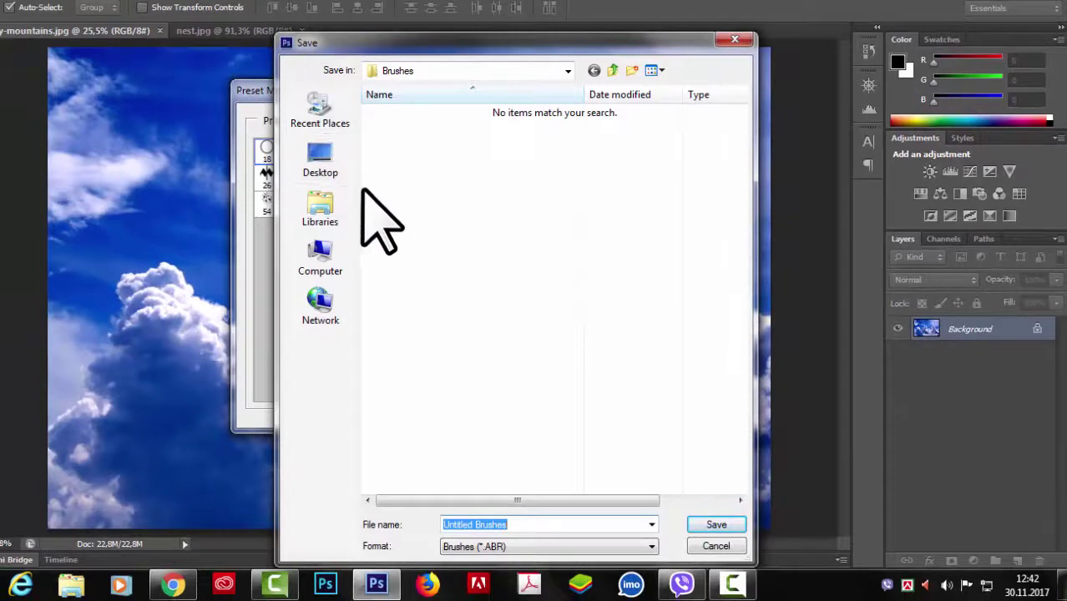
{"action": "left_click", "coordinate": [322, 164]}
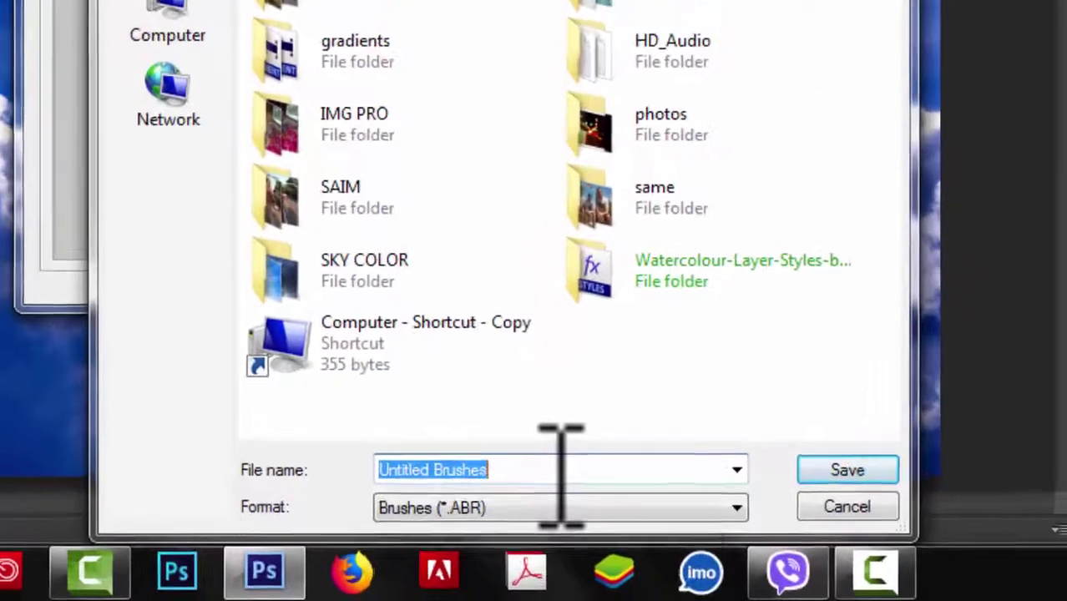
{"action": "type", "text": "Cl"}
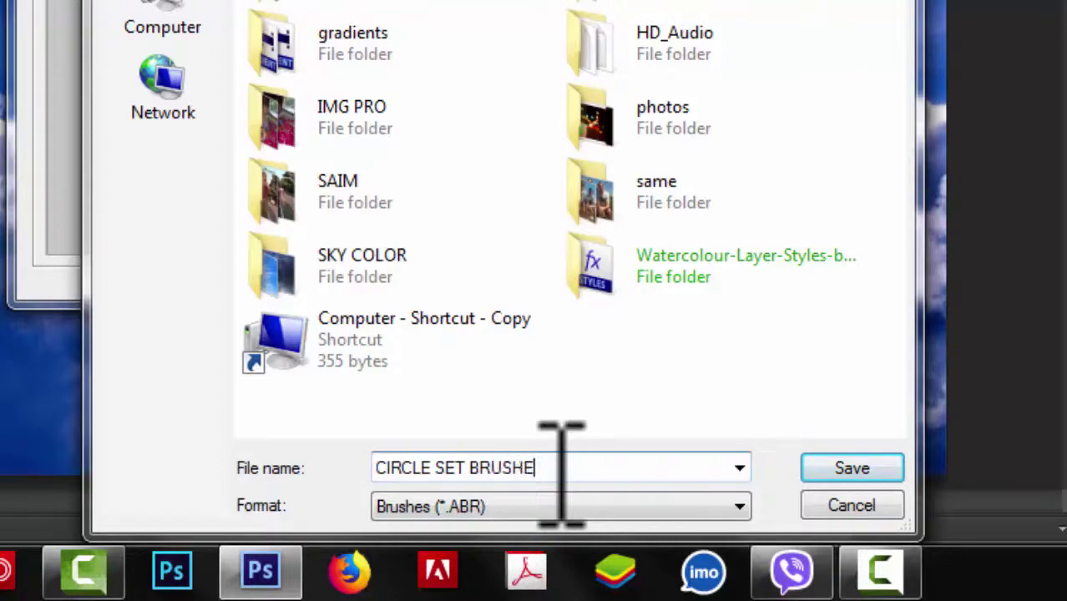
{"action": "left_click", "coordinate": [886, 478]}
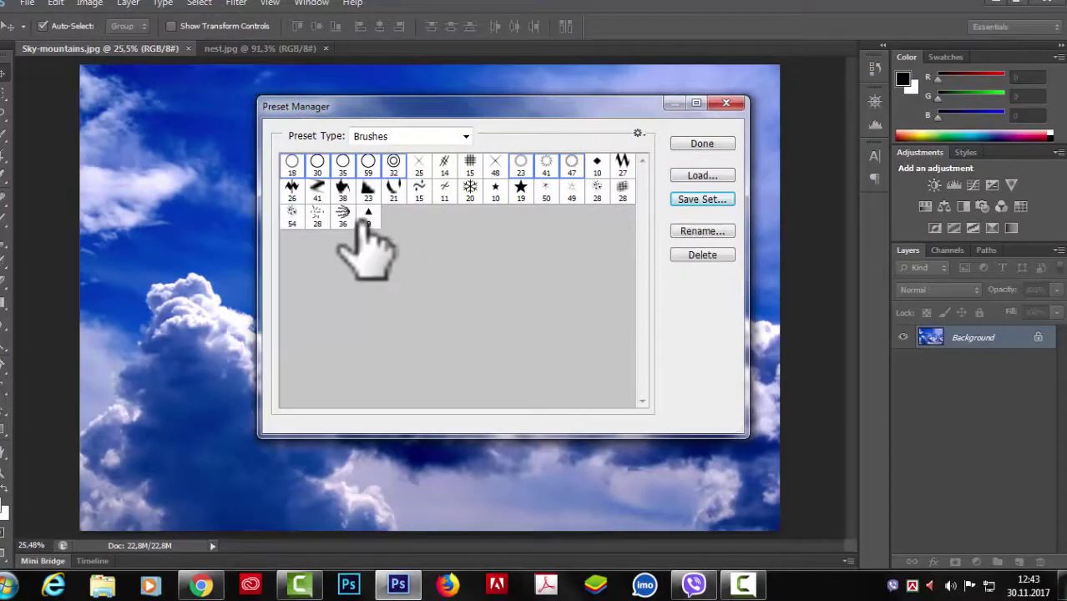
Select every brush preset and delete them all.
{"action": "left_click", "coordinate": [365, 187]}
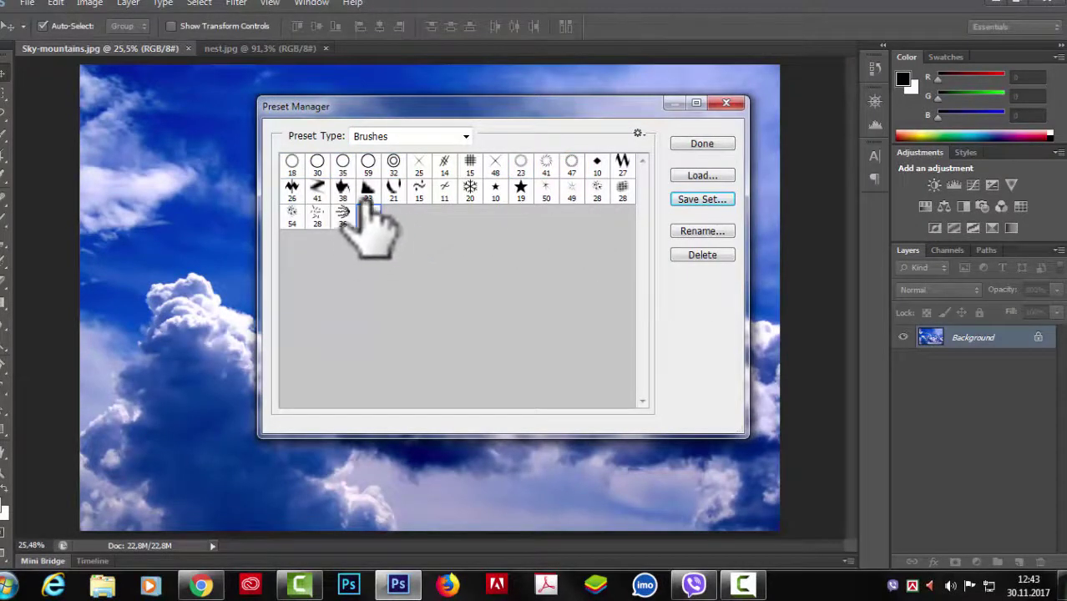
{"action": "left_click", "coordinate": [288, 161], "text": "shift"}
{"action": "mouse_move", "coordinate": [288, 161]}
{"action": "left_mouse_down"}
{"action": "mouse_move", "coordinate": [505, 218]}
{"action": "mouse_move", "coordinate": [364, 134]}
{"action": "left_mouse_up"}
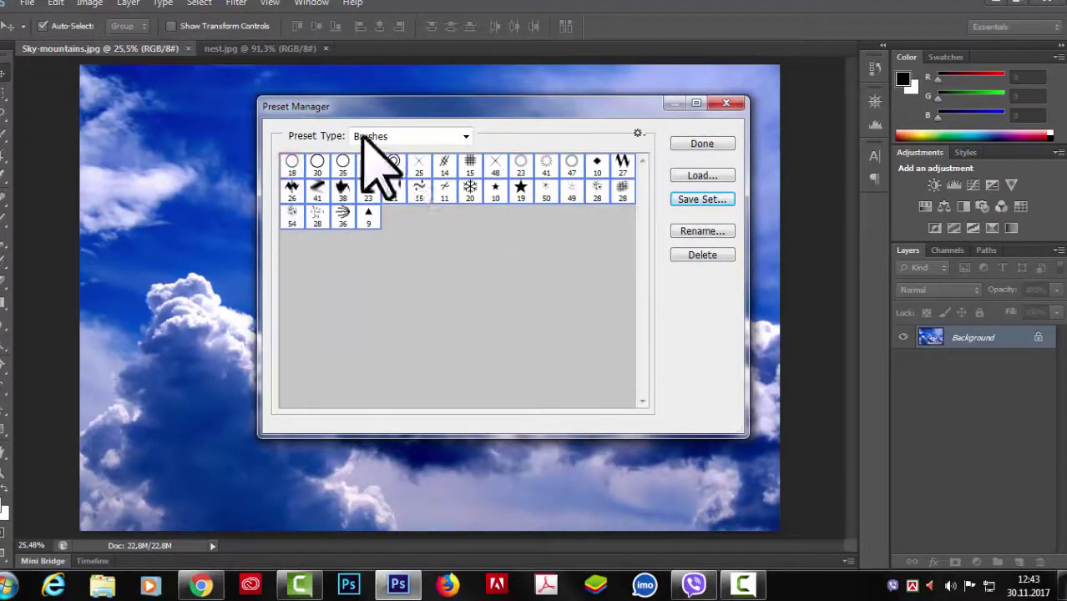
{"action": "left_click", "coordinate": [703, 254]}
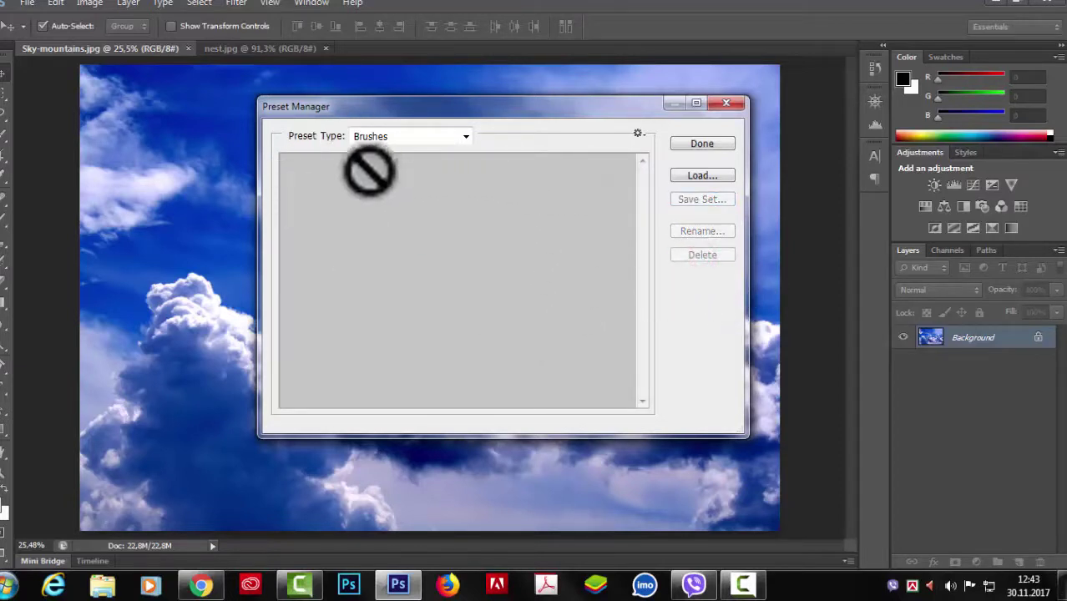
Load the CIRCLE SET BRUSHES file from the Desktop.
{"action": "left_click", "coordinate": [703, 176]}
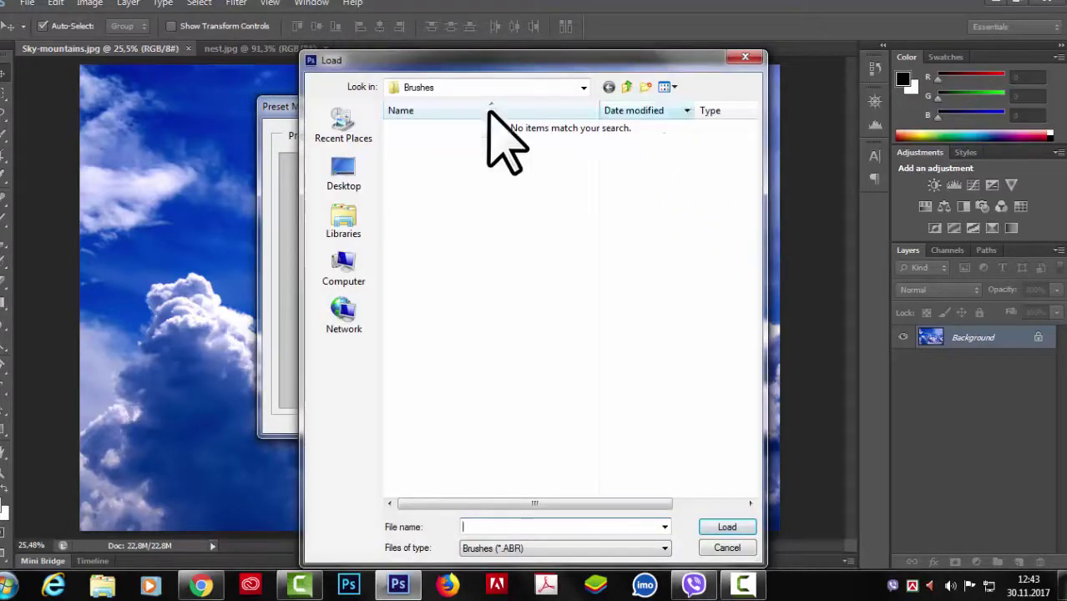
{"action": "left_click", "coordinate": [350, 171]}
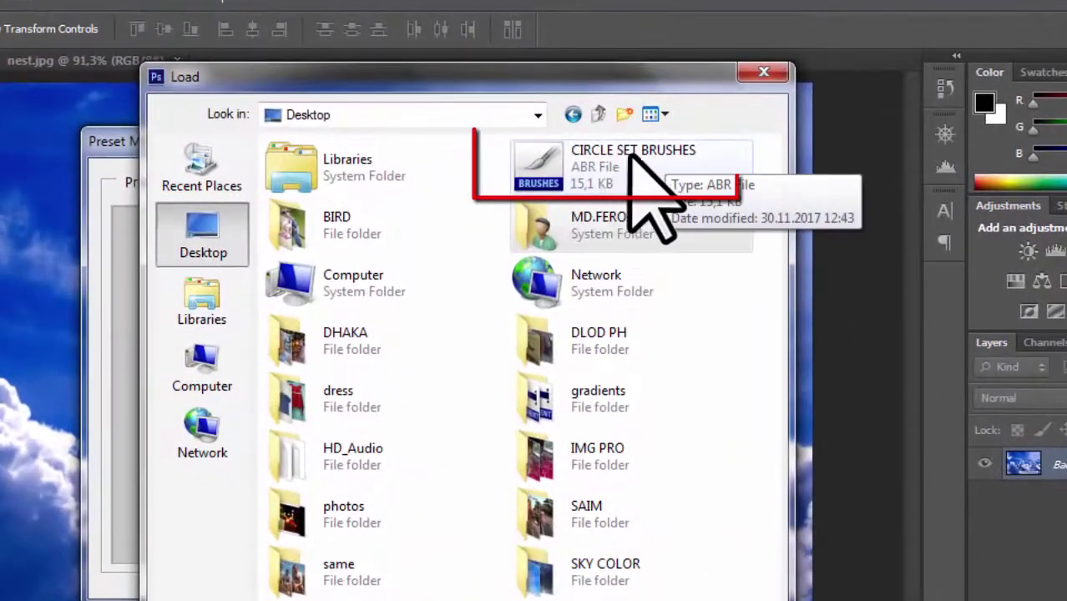
{"action": "left_click", "coordinate": [614, 142]}
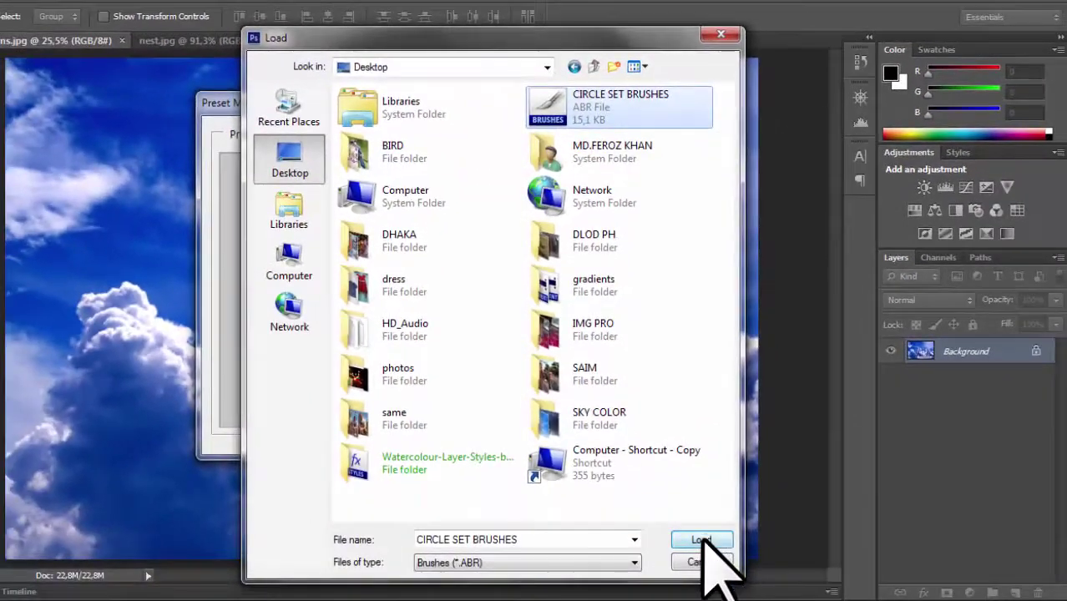
{"action": "left_click", "coordinate": [701, 540]}
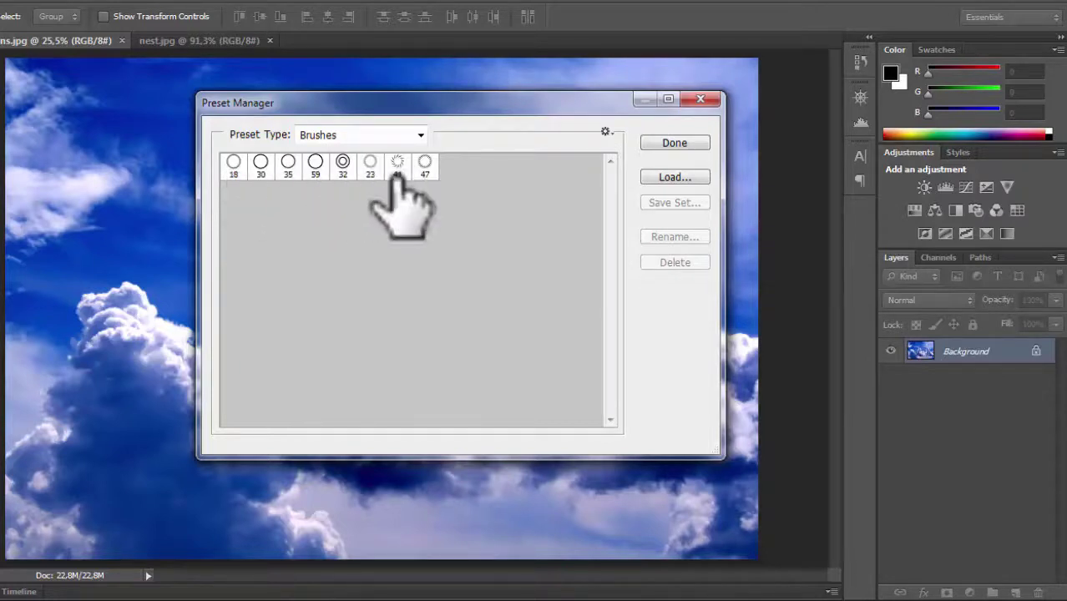
{"action": "left_click", "coordinate": [425, 166]}
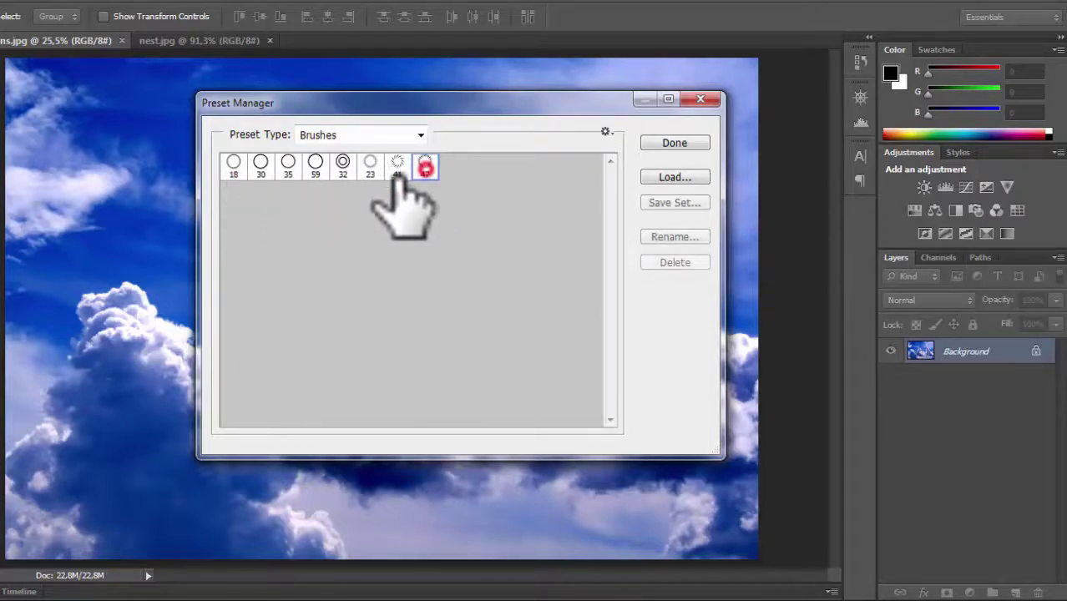
{"action": "left_click", "coordinate": [342, 166]}
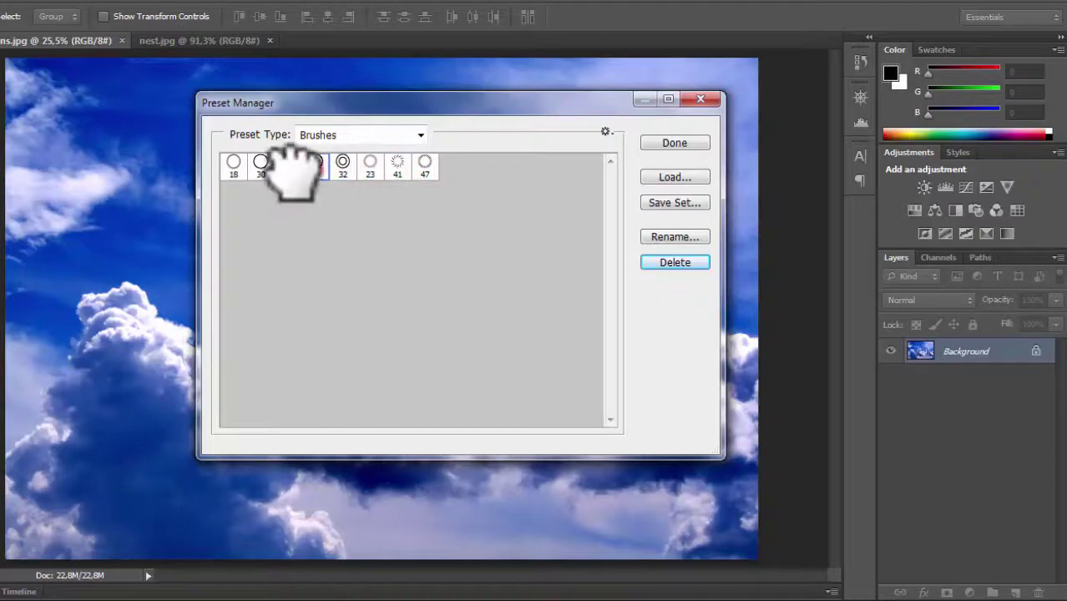
{"action": "left_click", "coordinate": [288, 166]}
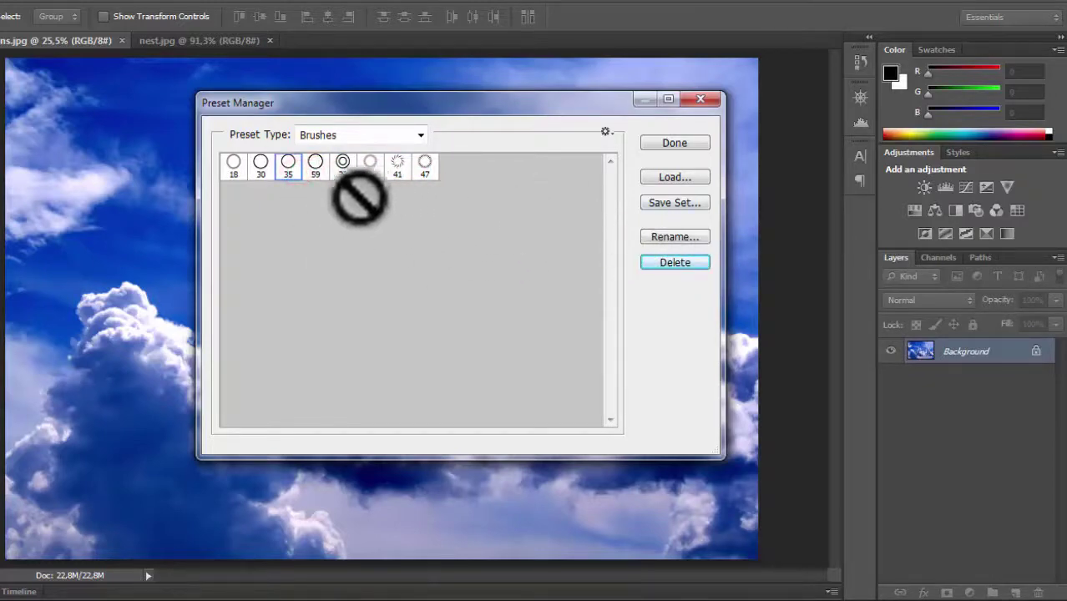
{"action": "left_click", "coordinate": [674, 177]}
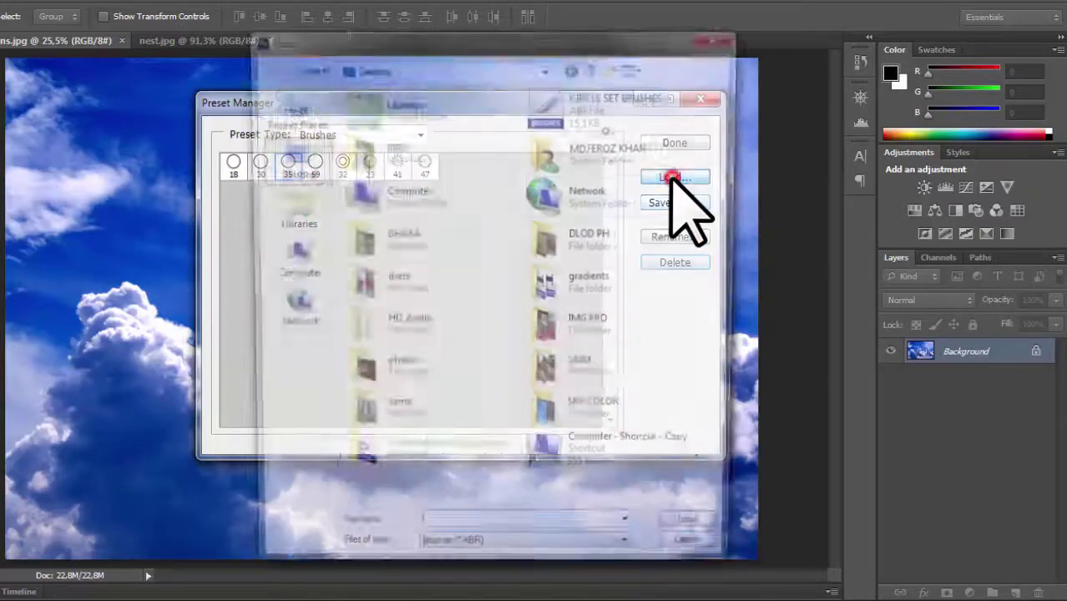
{"action": "double_click", "coordinate": [545, 288]}
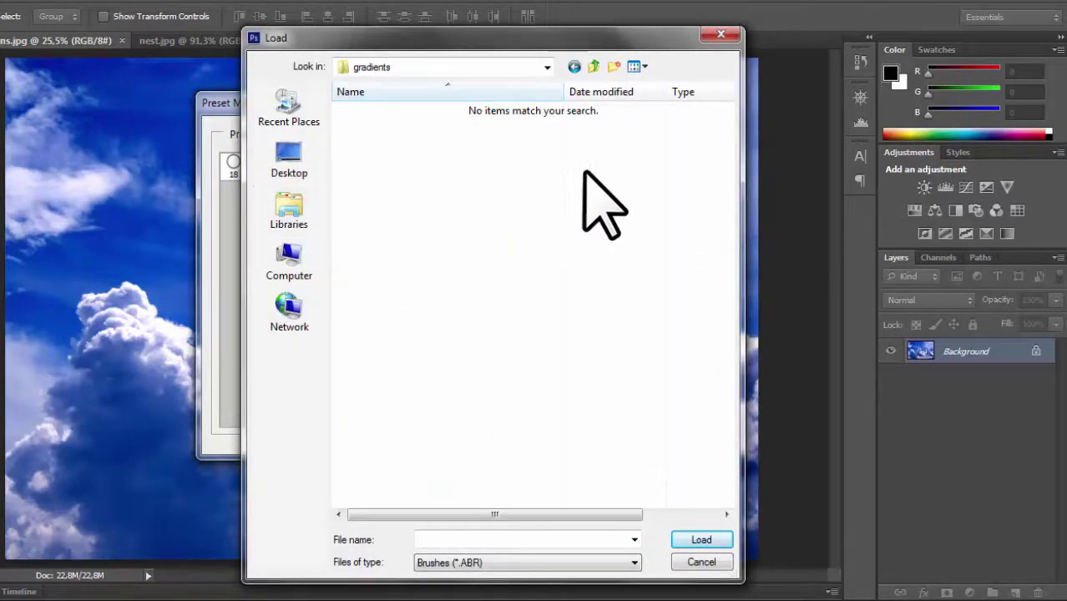
{"action": "key", "text": "BackSpace"}
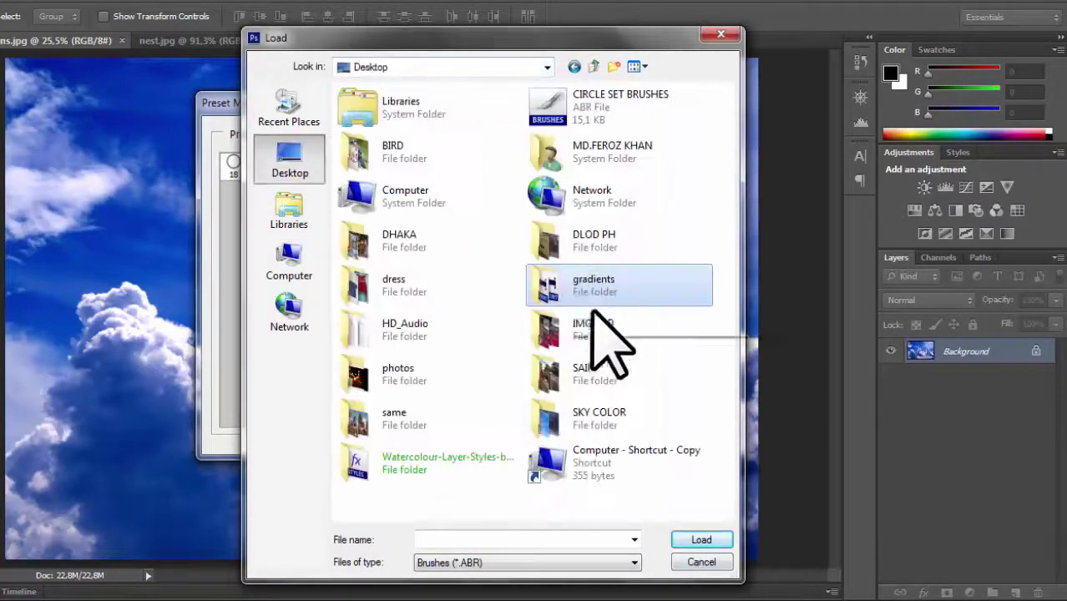
{"action": "left_click", "coordinate": [702, 562]}
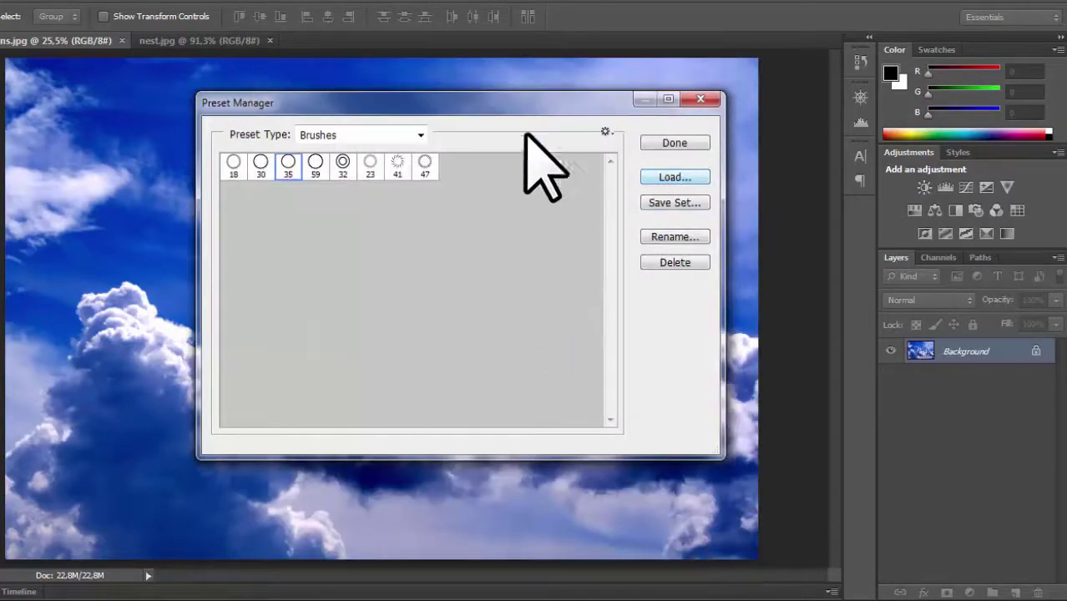
{"action": "left_click", "coordinate": [421, 135]}
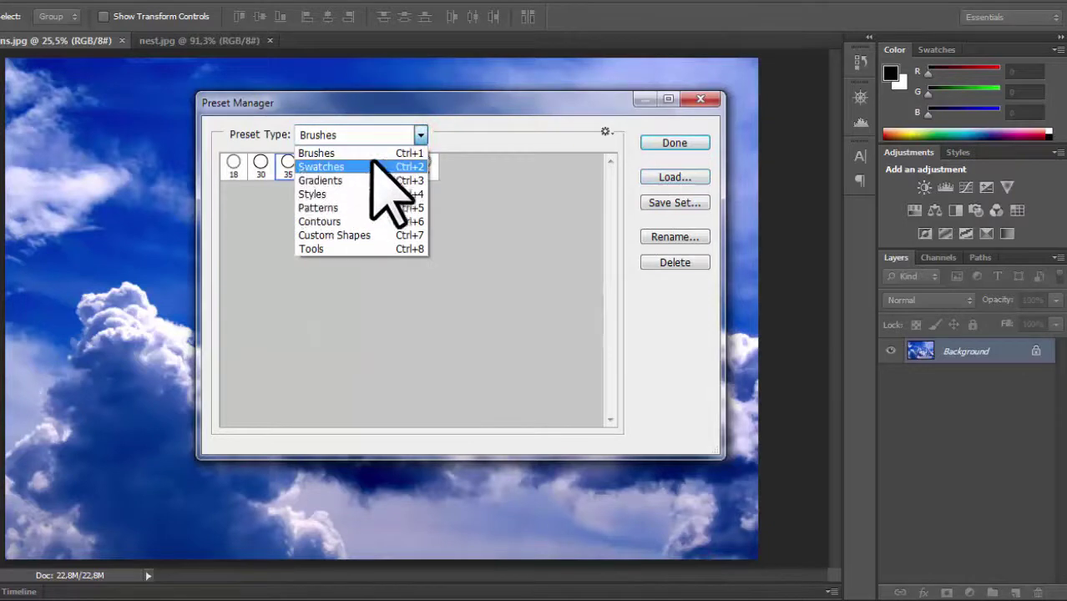
Switch the Preset Manager to Gradients and delete all the default gradient presets.
{"action": "left_click", "coordinate": [334, 180]}
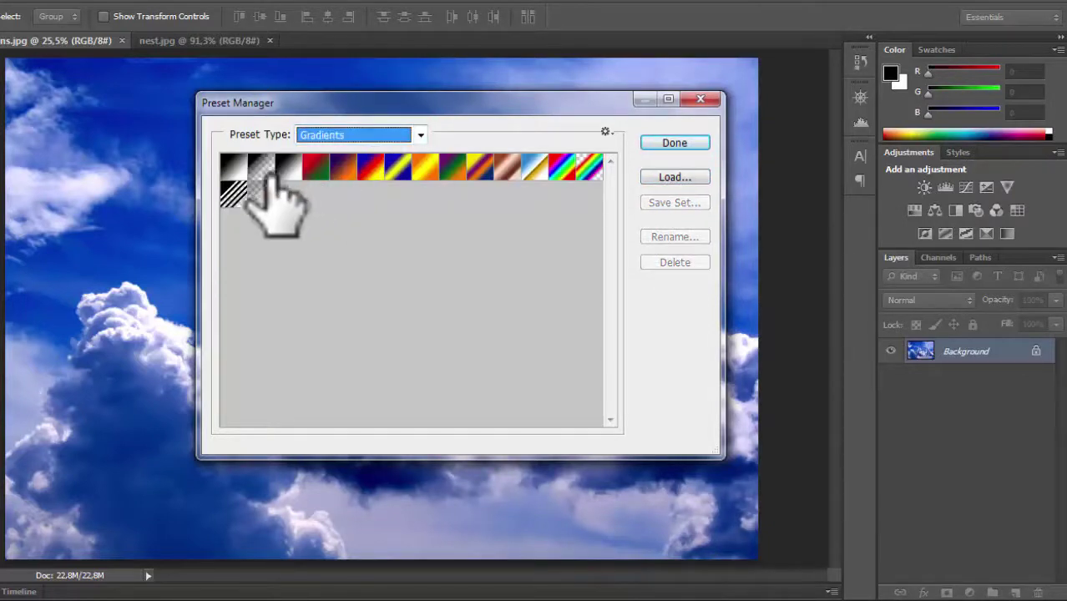
{"action": "left_click_drag", "start_coordinate": [451, 171], "coordinate": [266, 212]}
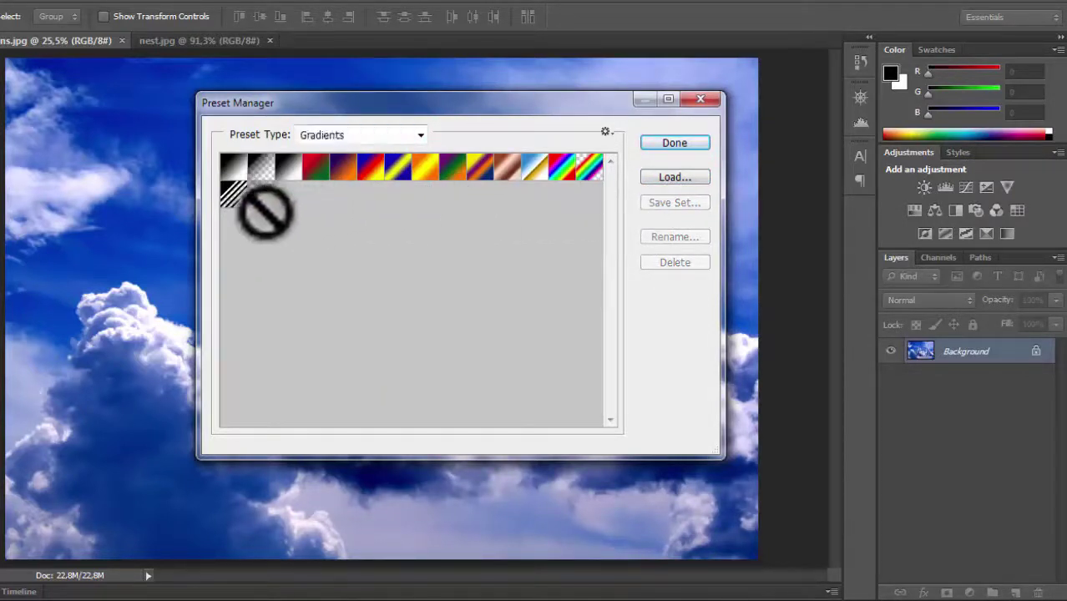
{"action": "left_click", "coordinate": [255, 189]}
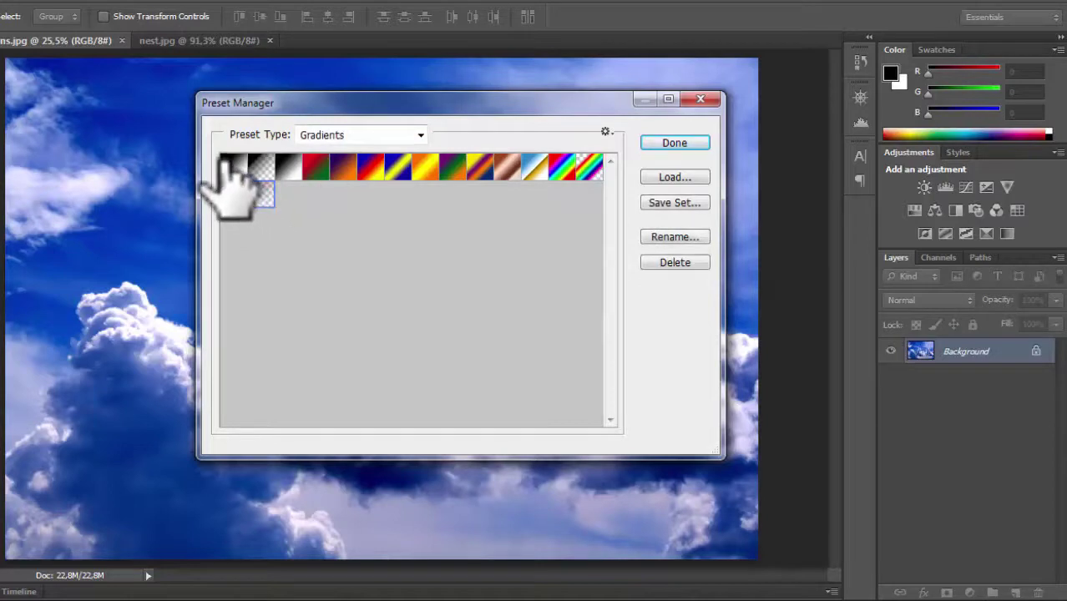
{"action": "left_click_drag", "start_coordinate": [233, 180], "coordinate": [660, 247]}
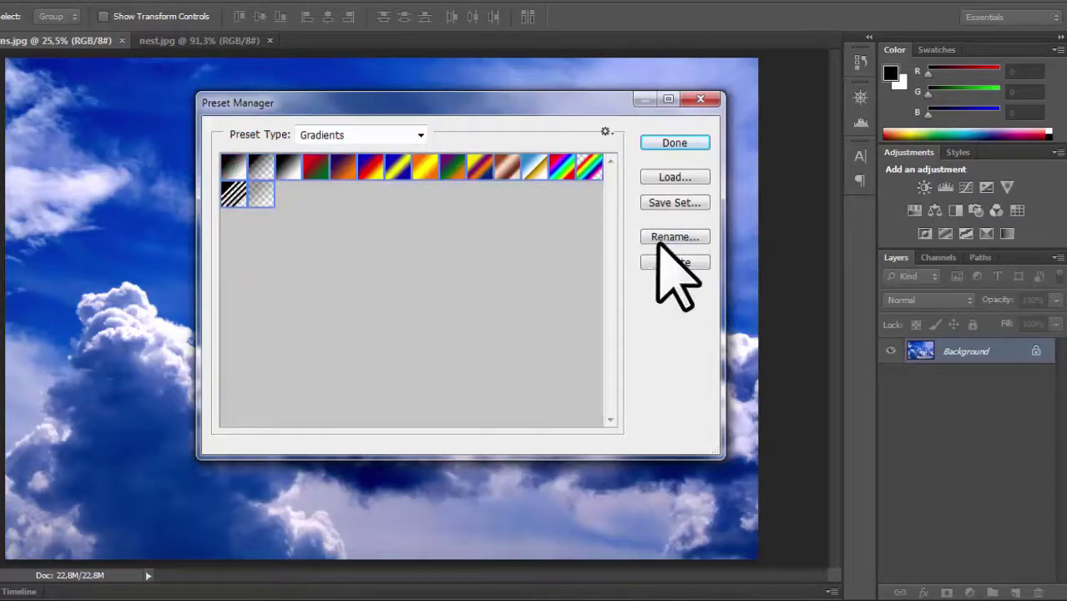
{"action": "left_click", "coordinate": [666, 262]}
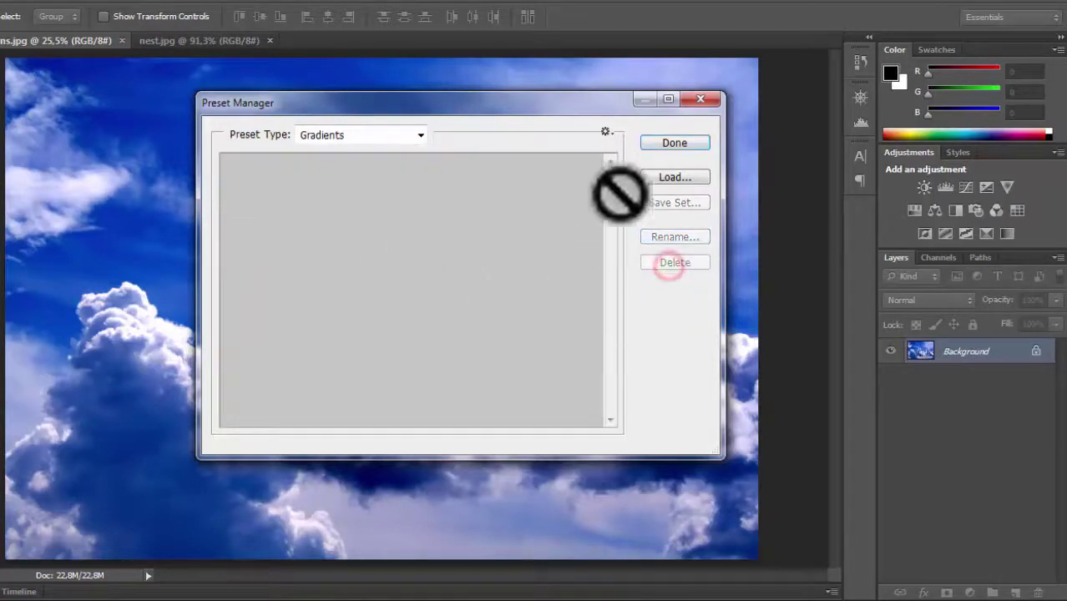
Load the 1400+ Gradients file from the Gradients folder.
{"action": "left_click", "coordinate": [681, 175]}
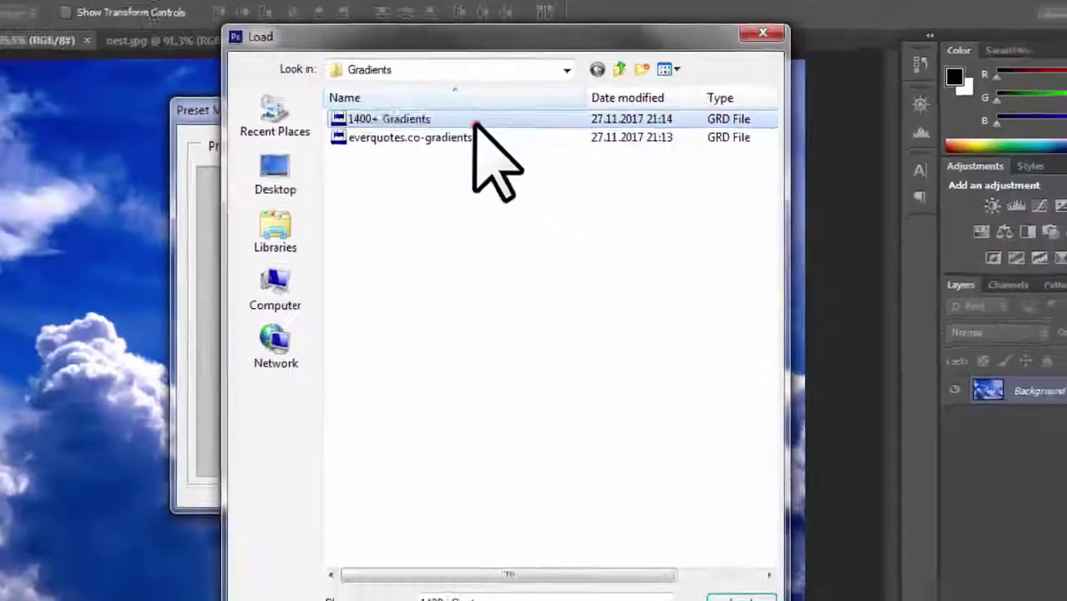
{"action": "left_click", "coordinate": [415, 206]}
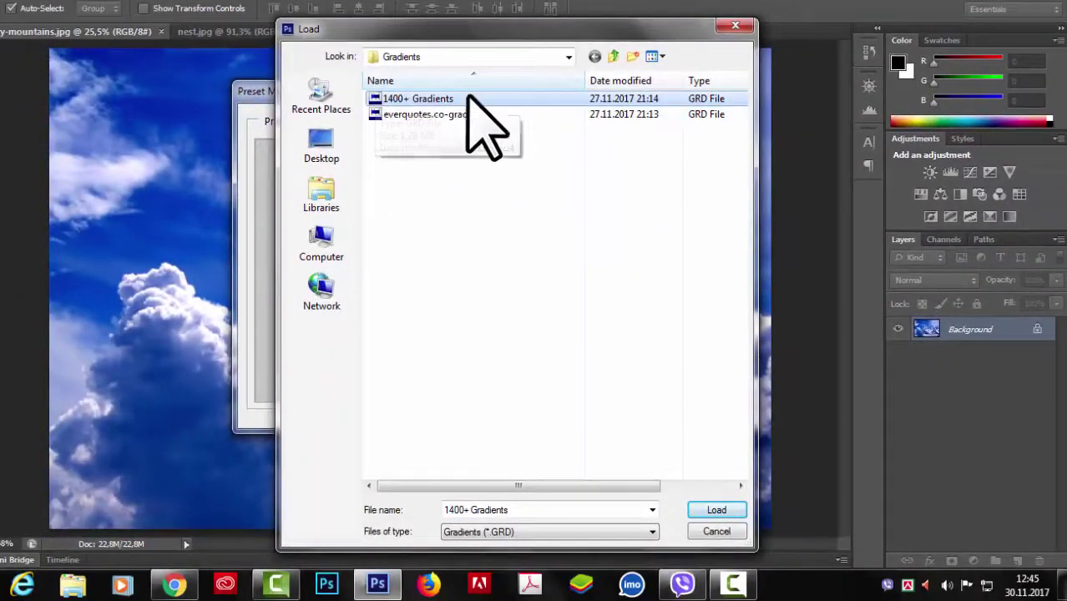
{"action": "left_click", "coordinate": [720, 511]}
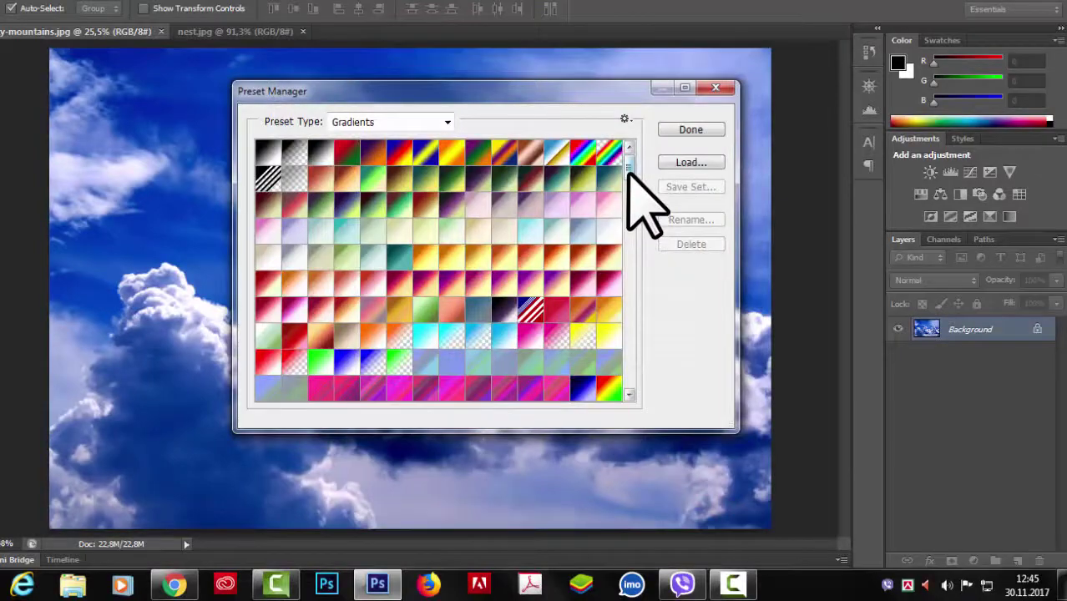
{"action": "mouse_move", "coordinate": [628, 172]}
{"action": "left_mouse_down"}
{"action": "mouse_move", "coordinate": [623, 393]}
{"action": "mouse_move", "coordinate": [626, 163]}
{"action": "left_mouse_up"}
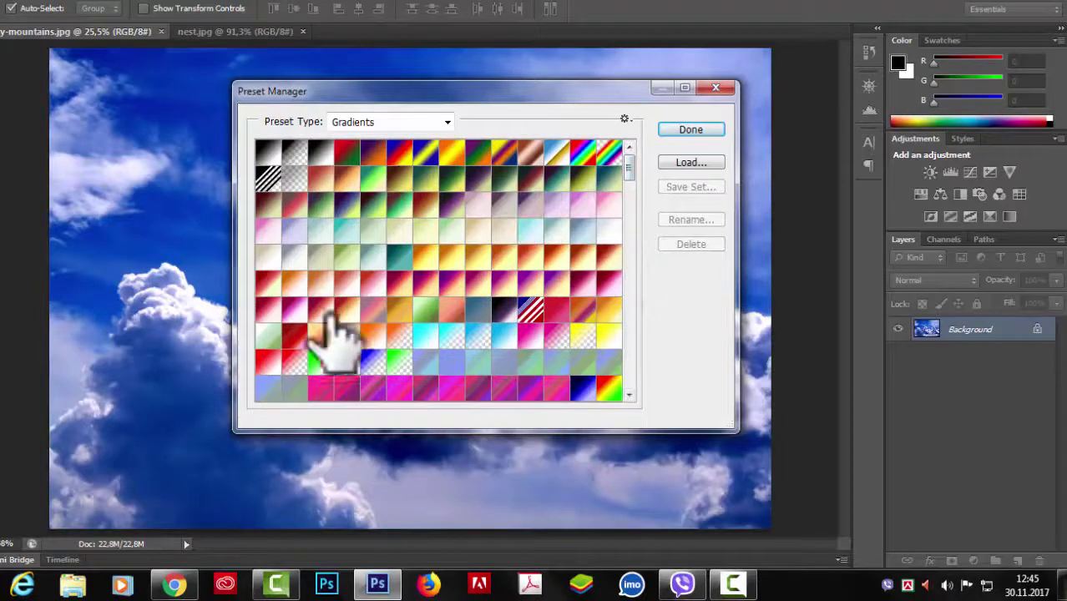
Load the everquotes.co-gradients file and select the last grey gradient at the end of the grid.
{"action": "left_click", "coordinate": [690, 163]}
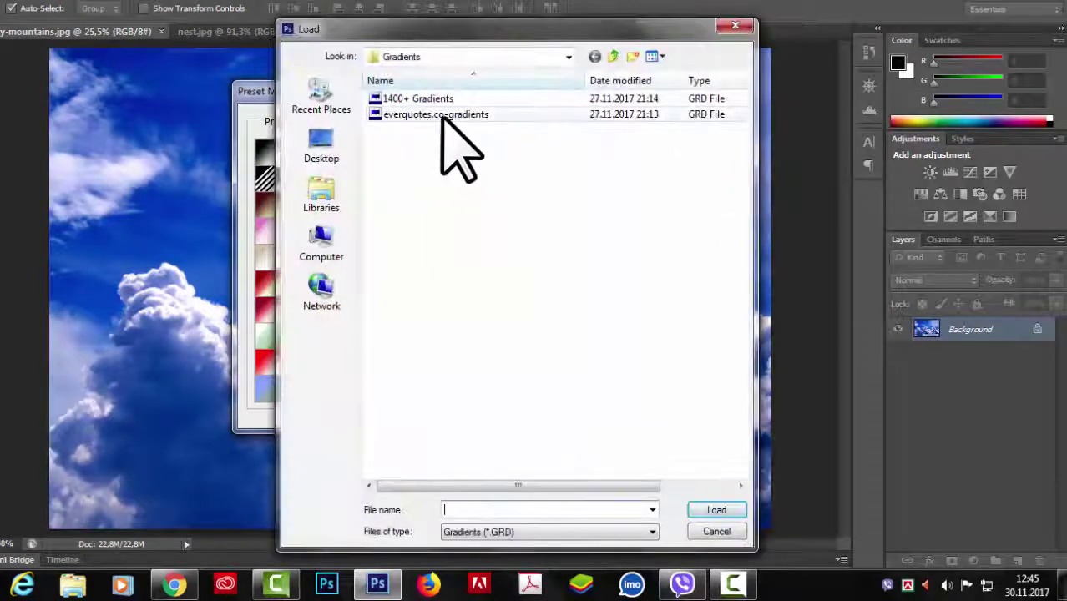
{"action": "left_click", "coordinate": [412, 115]}
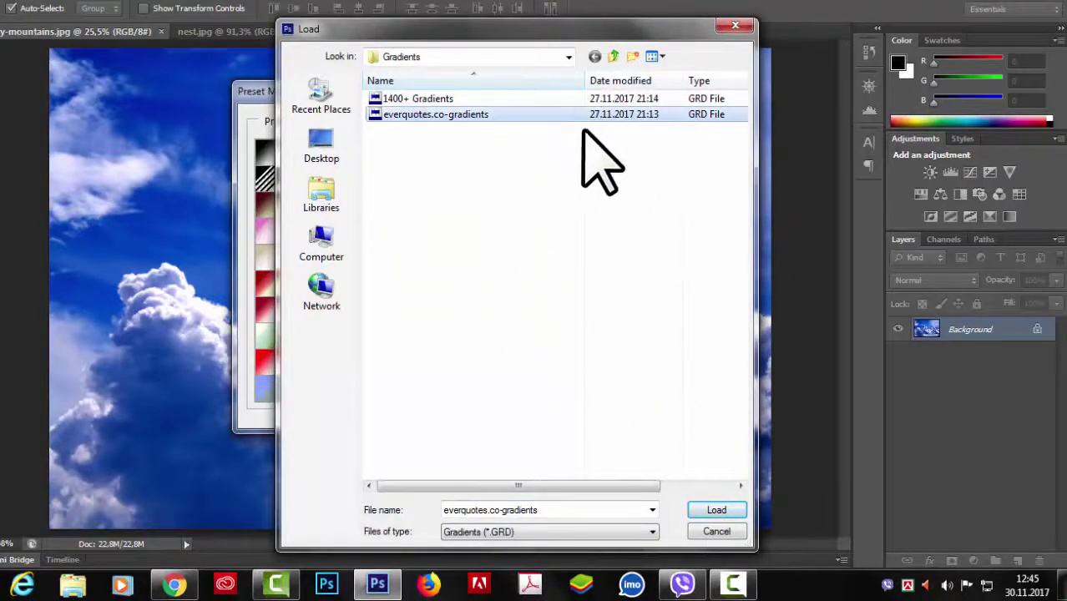
{"action": "left_click", "coordinate": [710, 509]}
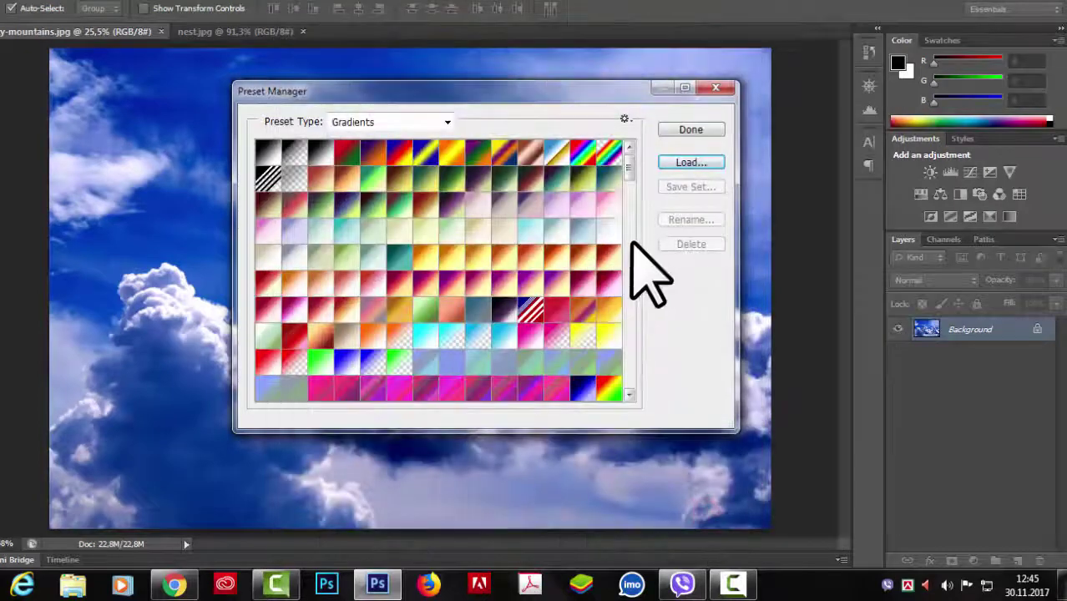
{"action": "left_click_drag", "start_coordinate": [625, 165], "coordinate": [629, 380]}
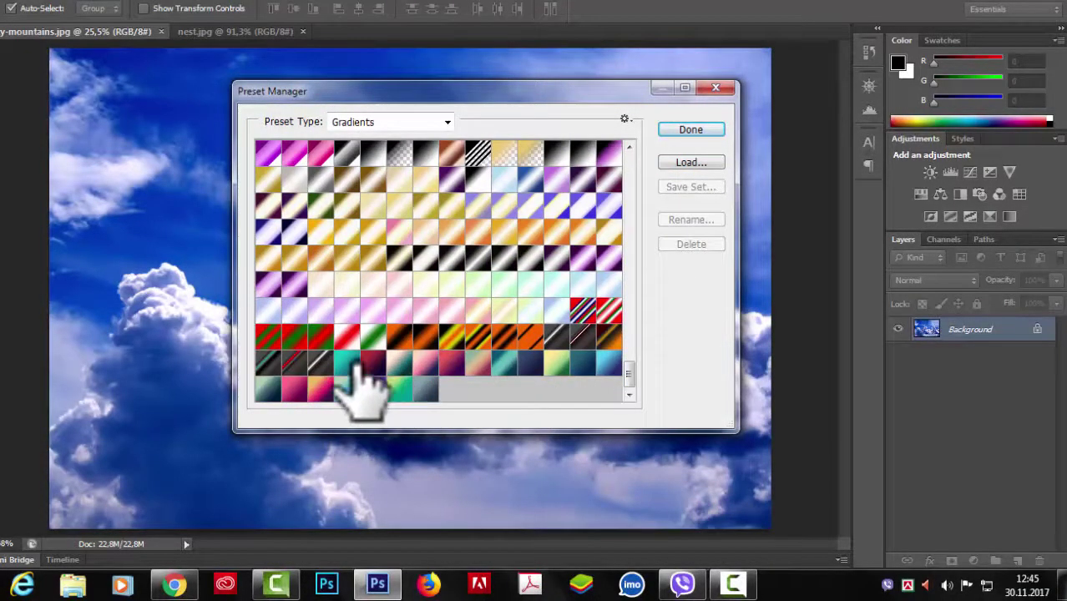
{"action": "left_click_drag", "start_coordinate": [424, 389], "coordinate": [644, 159]}
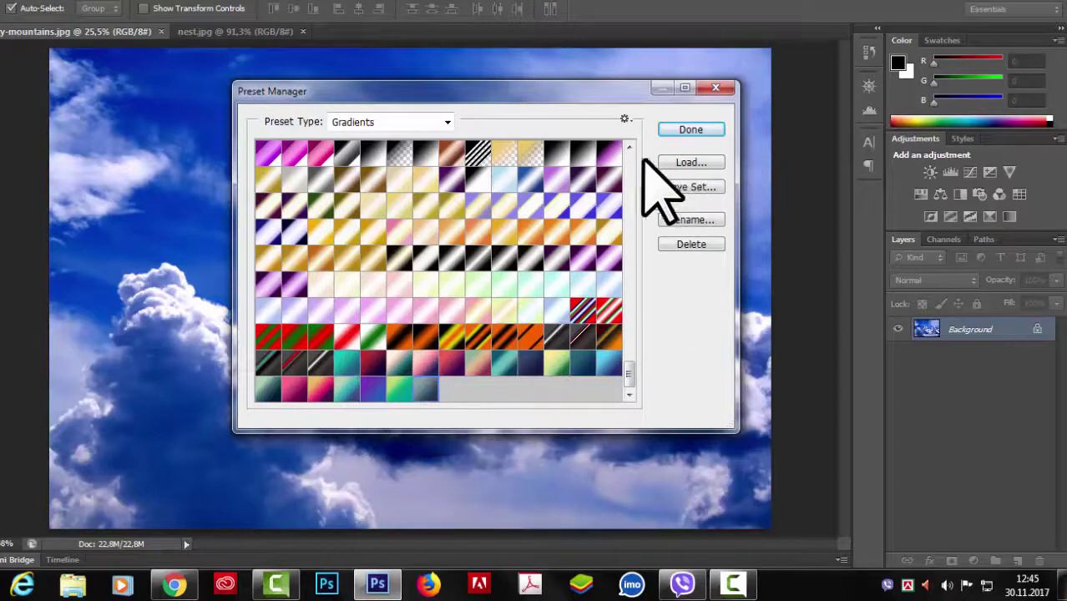
{"action": "left_click", "coordinate": [448, 122]}
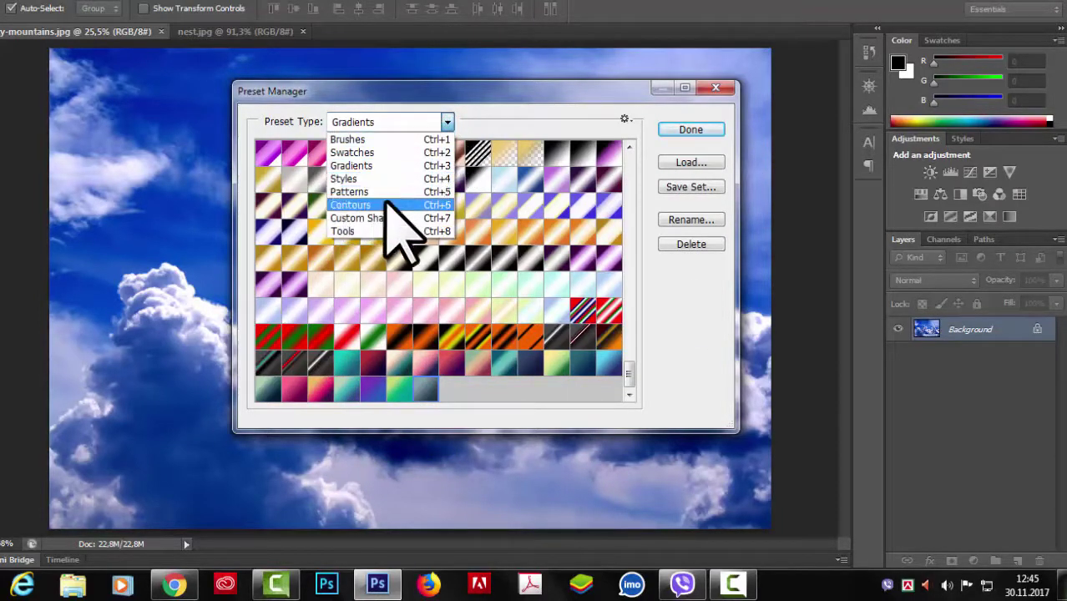
Show the pattern presets without loading a file, then show the swatch presets.
{"action": "left_click", "coordinate": [380, 194]}
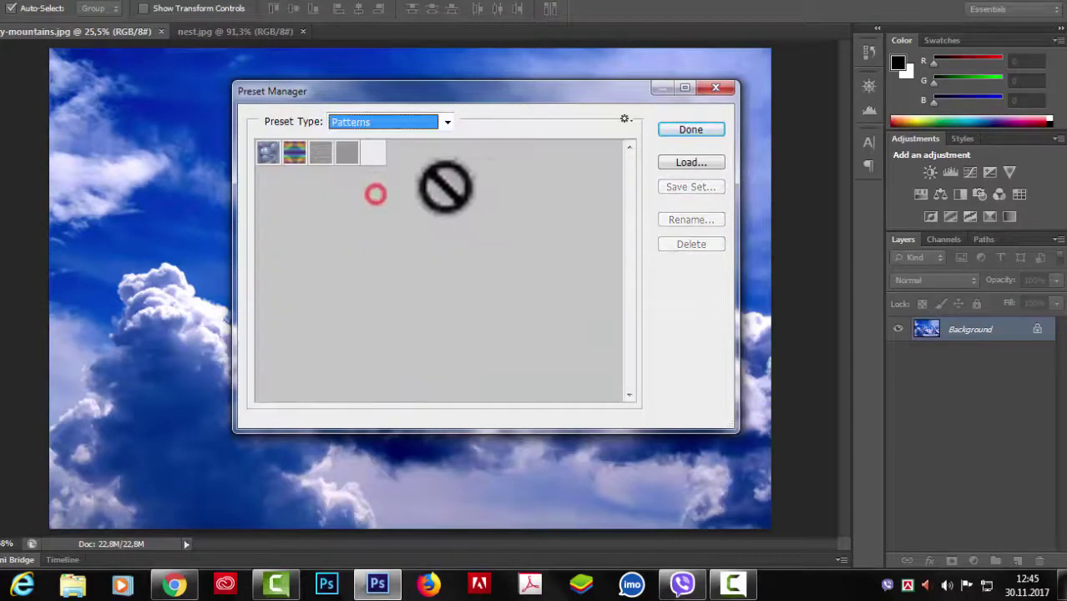
{"action": "left_click", "coordinate": [685, 162]}
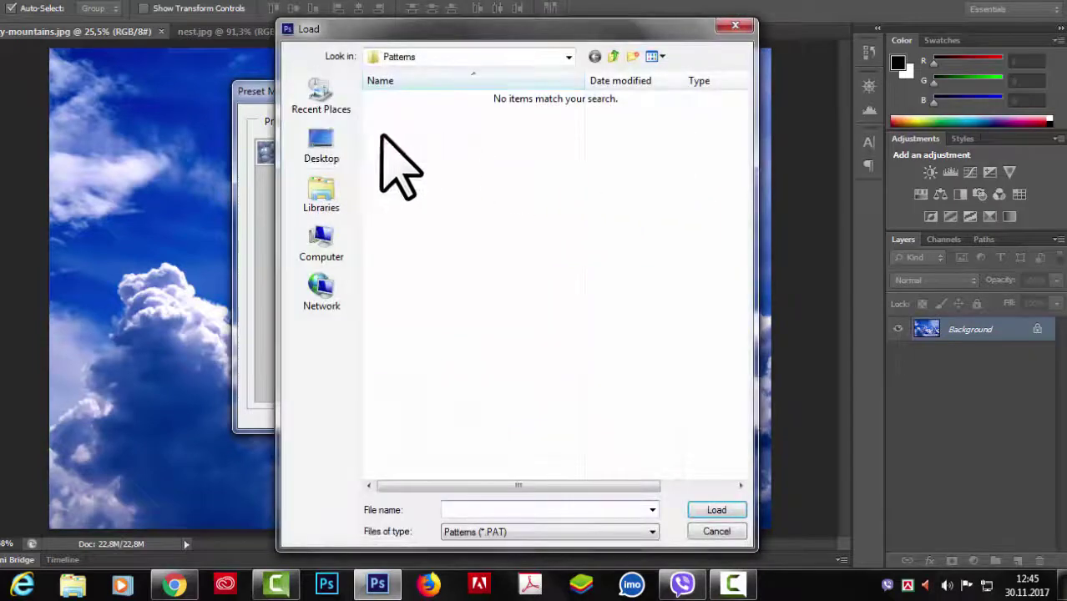
{"action": "left_click", "coordinate": [735, 27]}
{"action": "key", "text": "ctrl+2"}
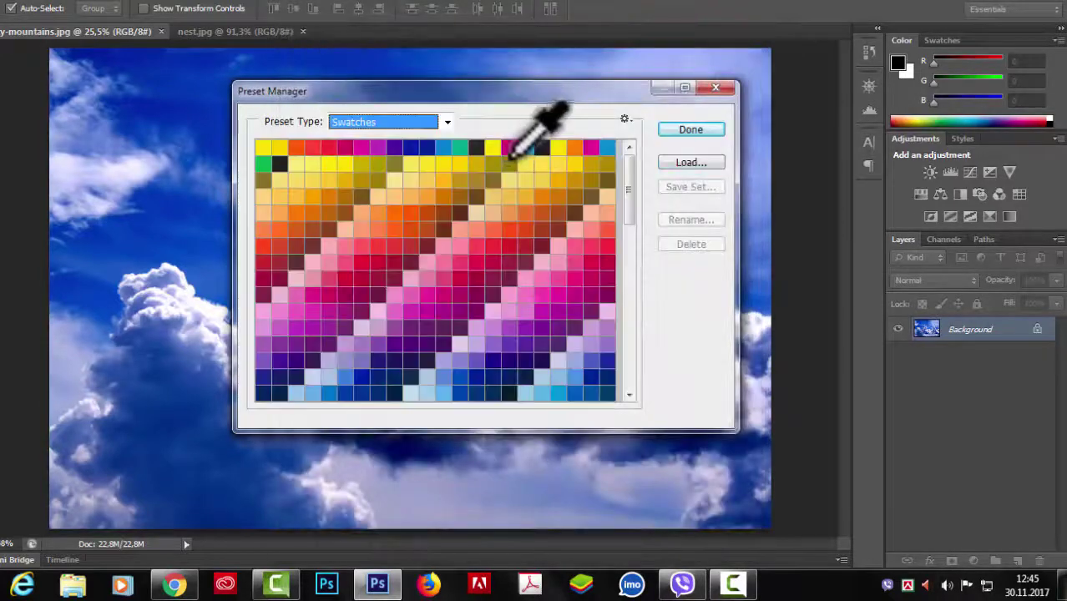
Select two styles, cancel saving them as a set, and close the Preset Manager.
{"action": "left_click", "coordinate": [448, 123]}
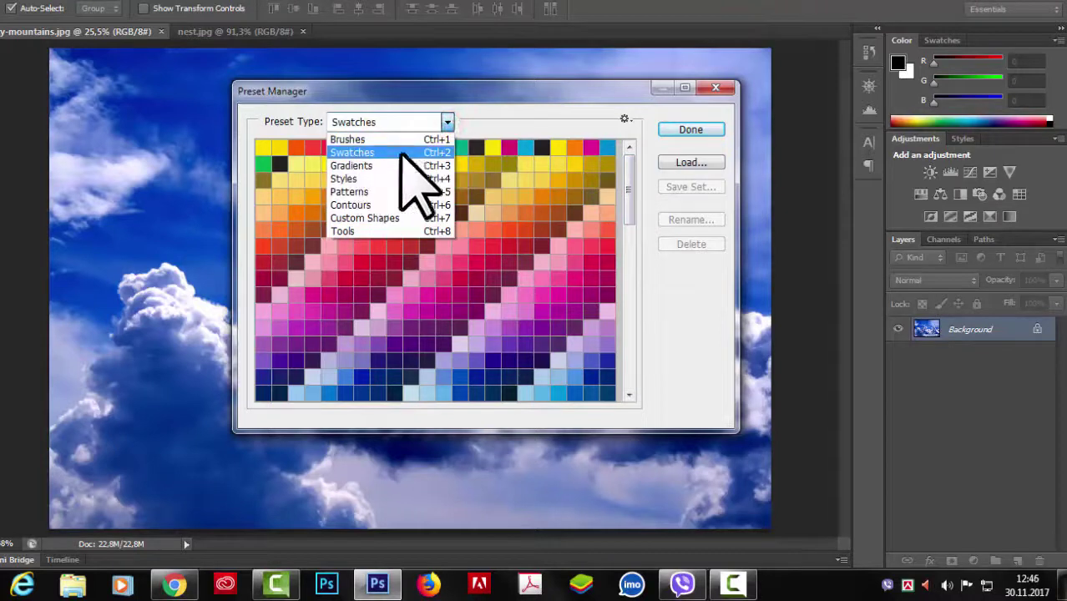
{"action": "left_click", "coordinate": [342, 179]}
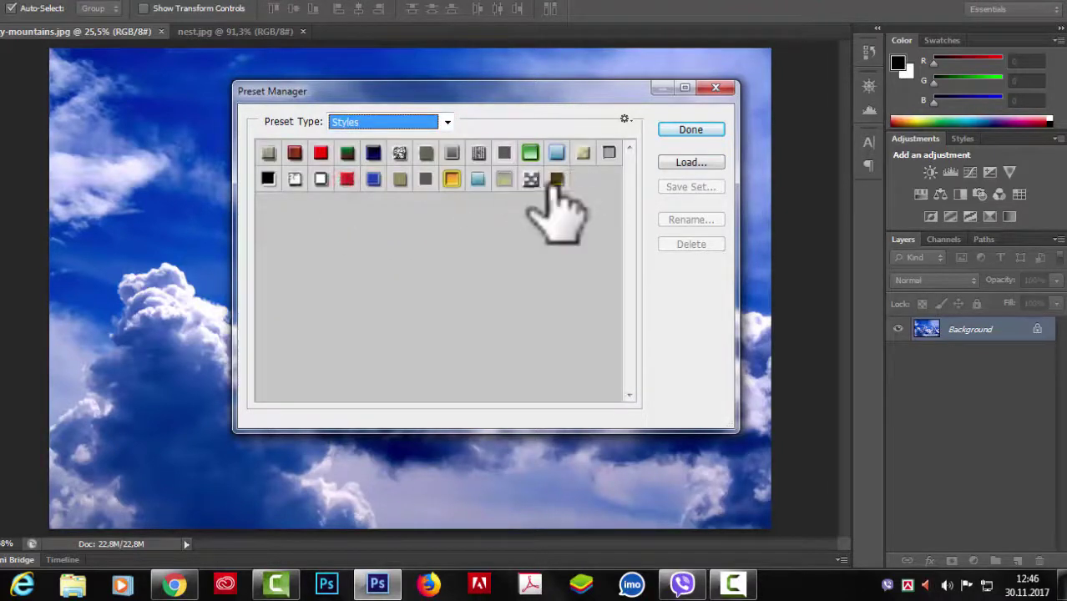
{"action": "left_click", "coordinate": [557, 179]}
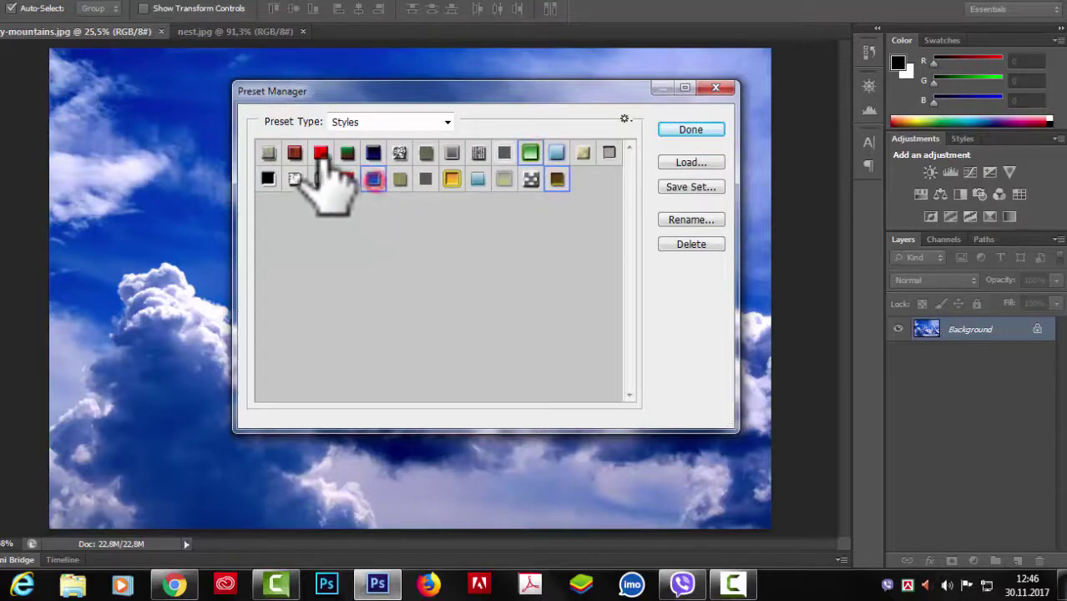
{"action": "left_click", "coordinate": [349, 154], "text": "ctrl"}
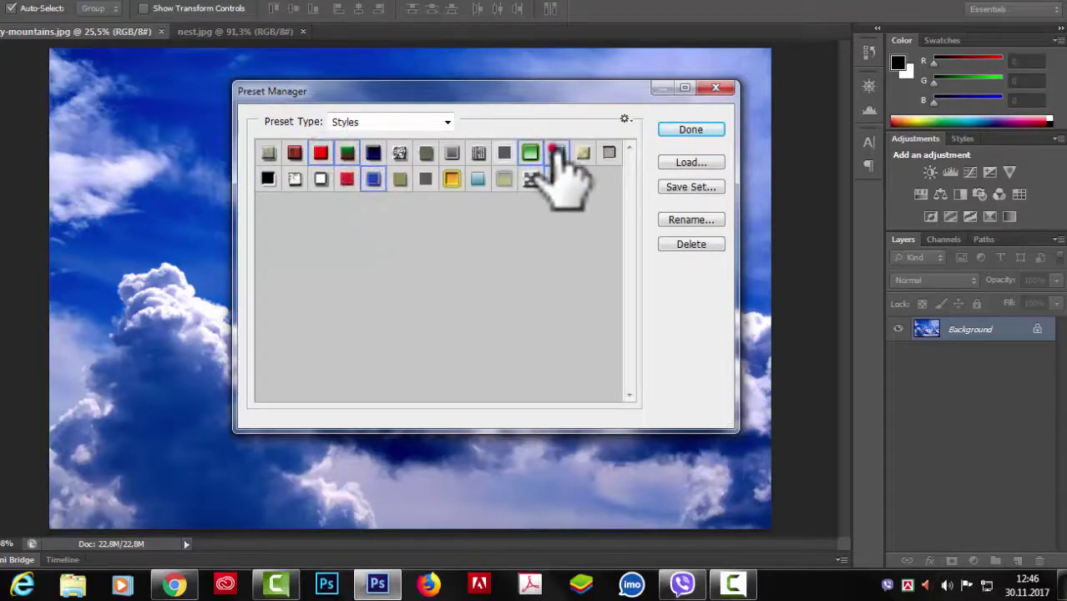
{"action": "left_click", "coordinate": [689, 187]}
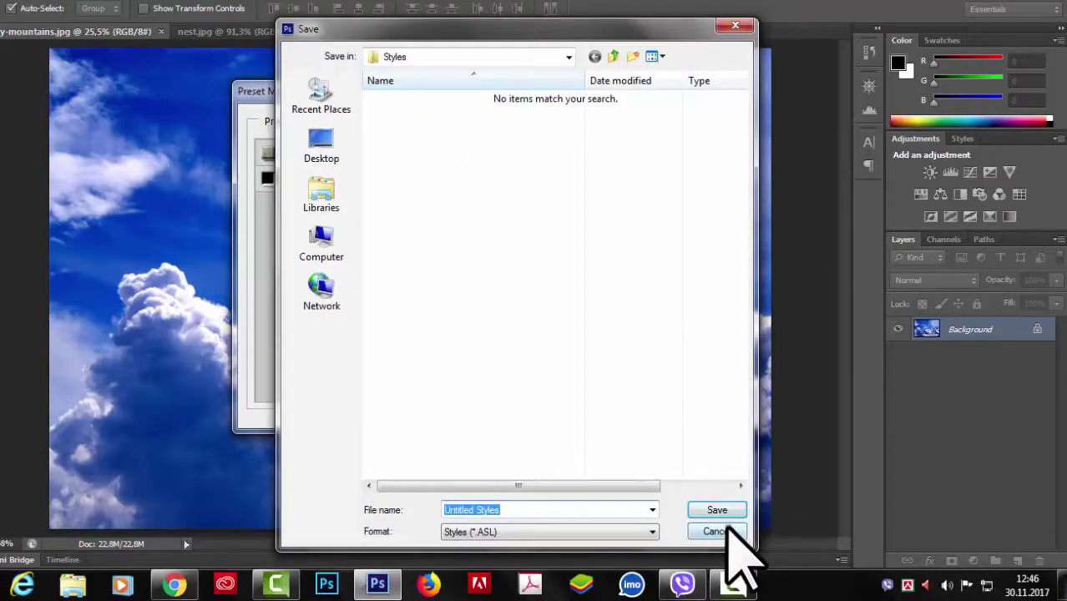
{"action": "left_click", "coordinate": [723, 531]}
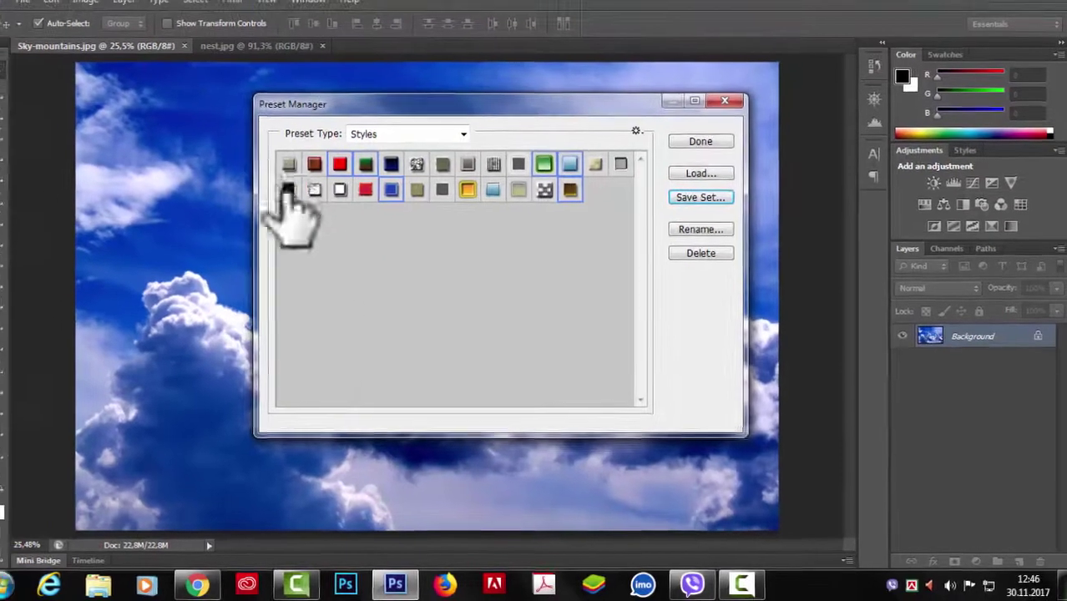
{"action": "key", "text": "Escape"}
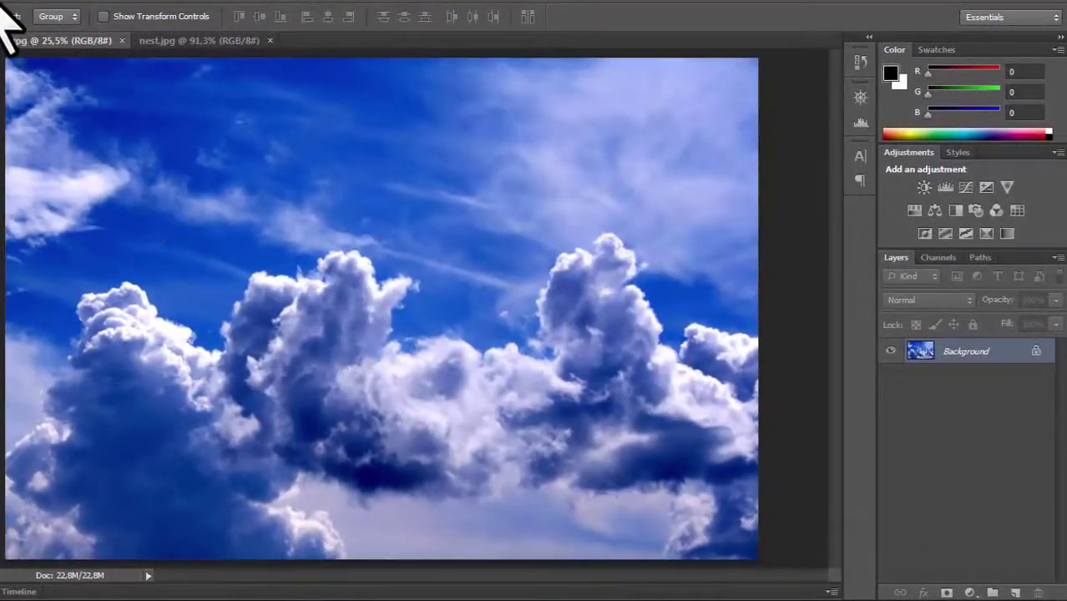
Run Edit > Presets > Migrate Presets, dismiss the no-presets notice, and return to the Presets menu.
{"action": "left_click", "coordinate": [12, 3]}
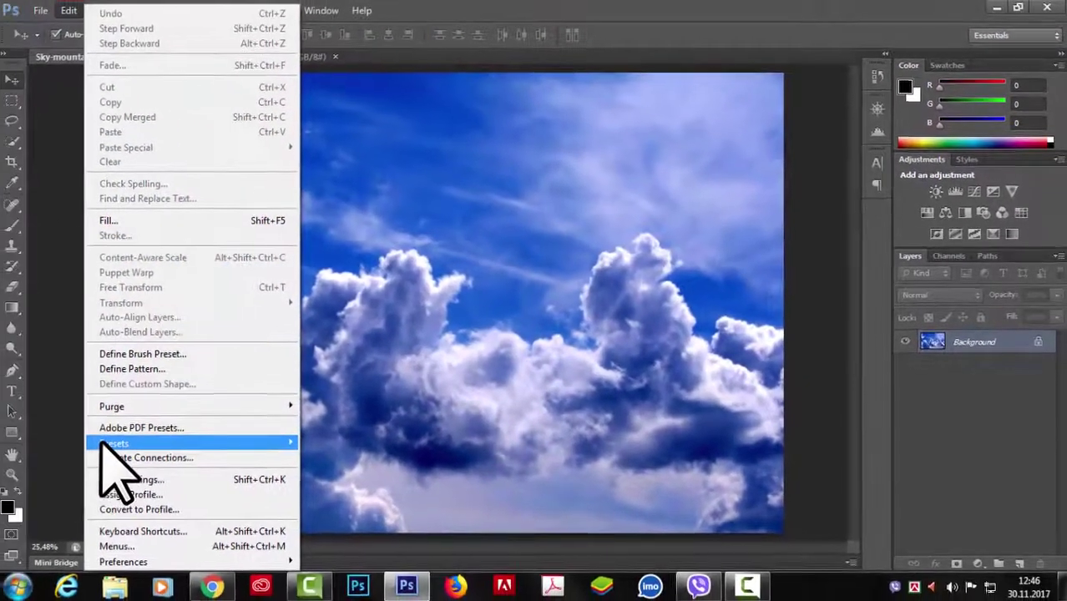
{"action": "mouse_move", "coordinate": [187, 449]}
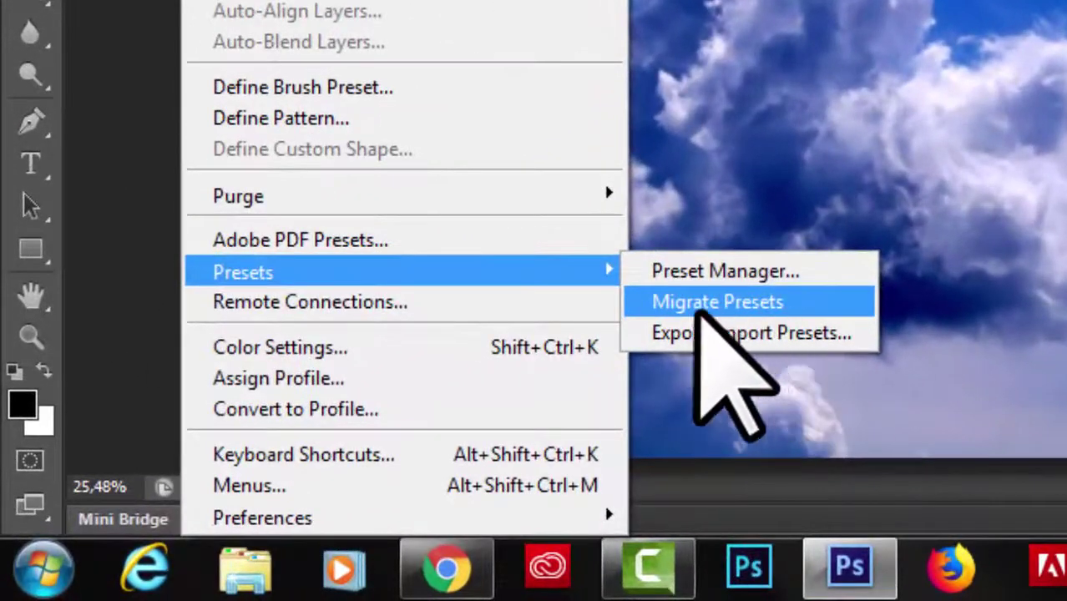
{"action": "left_click", "coordinate": [752, 303]}
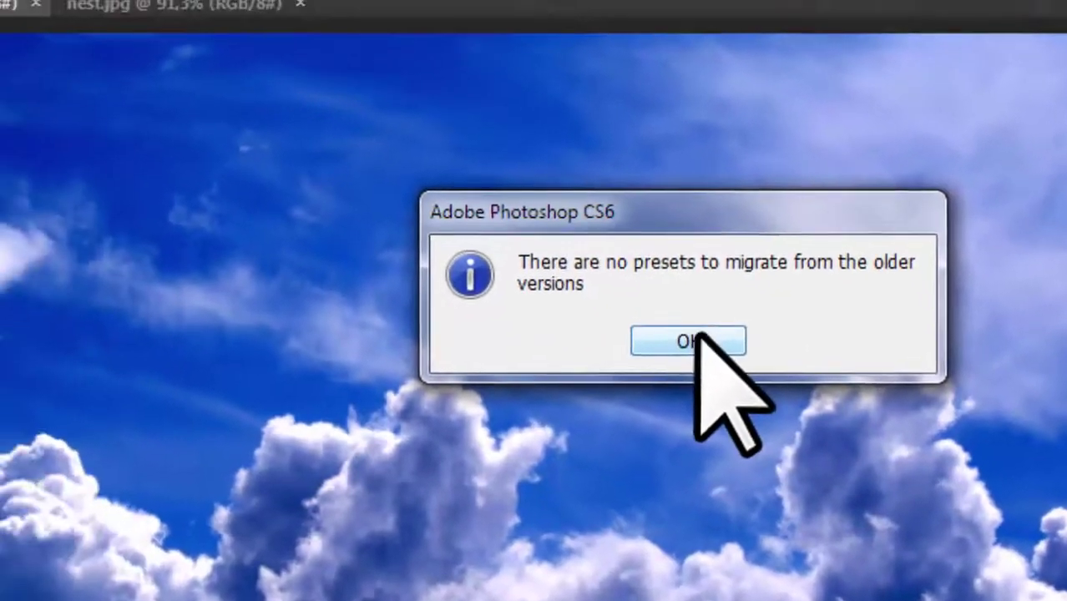
{"action": "left_click", "coordinate": [693, 340]}
{"action": "left_click", "coordinate": [125, 17]}
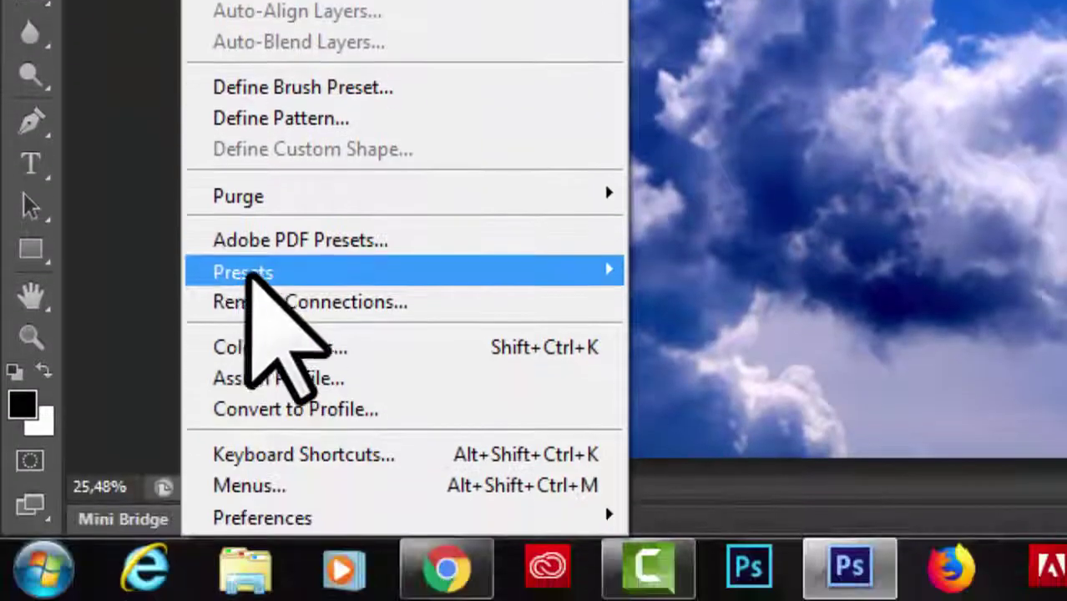
{"action": "mouse_move", "coordinate": [584, 531]}
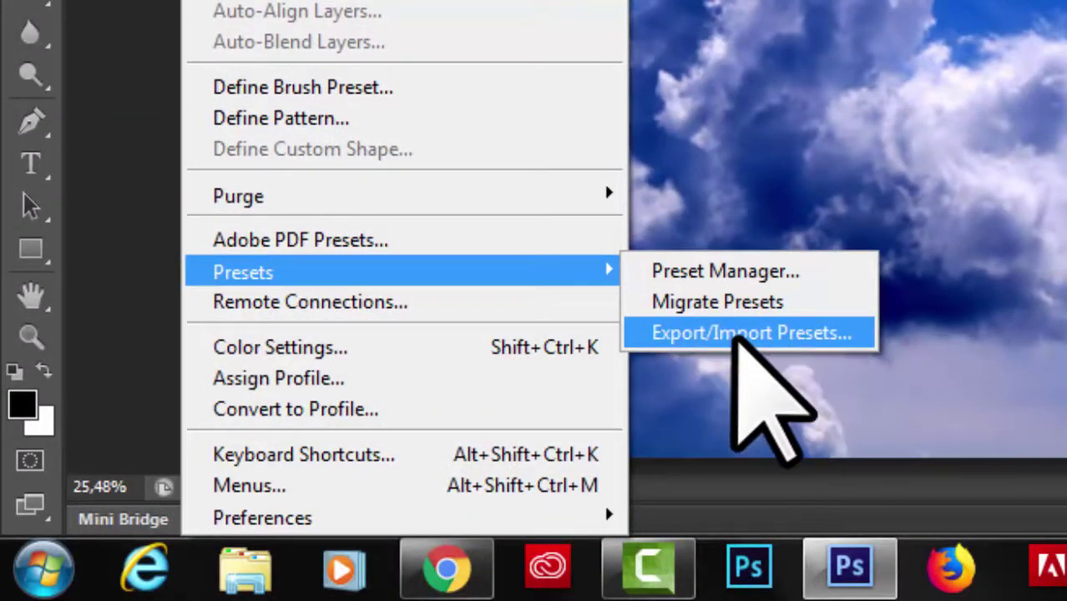
In Export/Import Presets, queue only 1400+ Gradients.grd for export.
{"action": "left_click", "coordinate": [762, 334]}
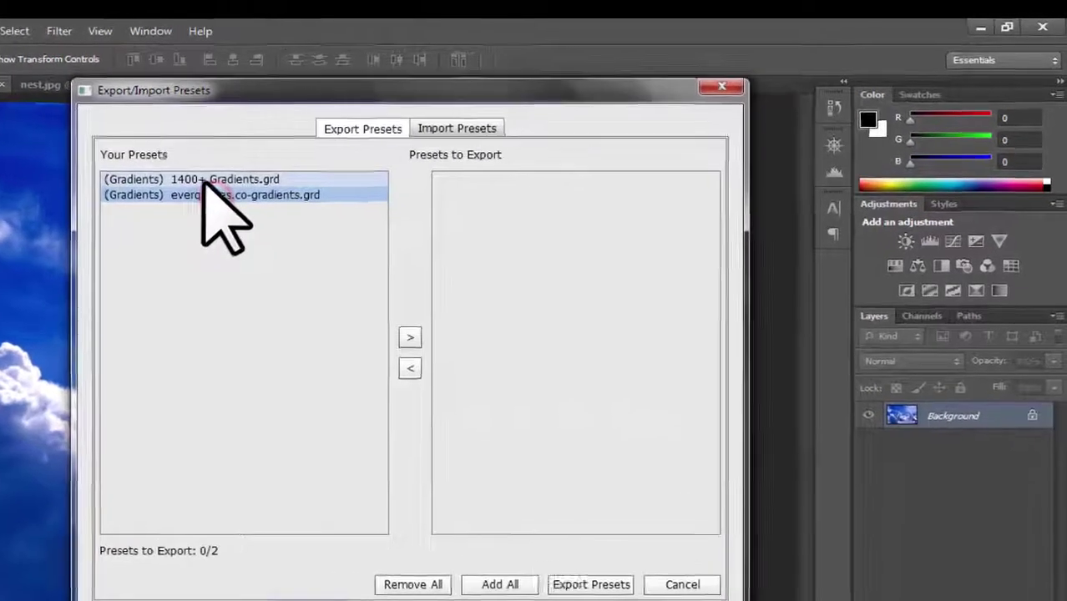
{"action": "left_click", "coordinate": [361, 147]}
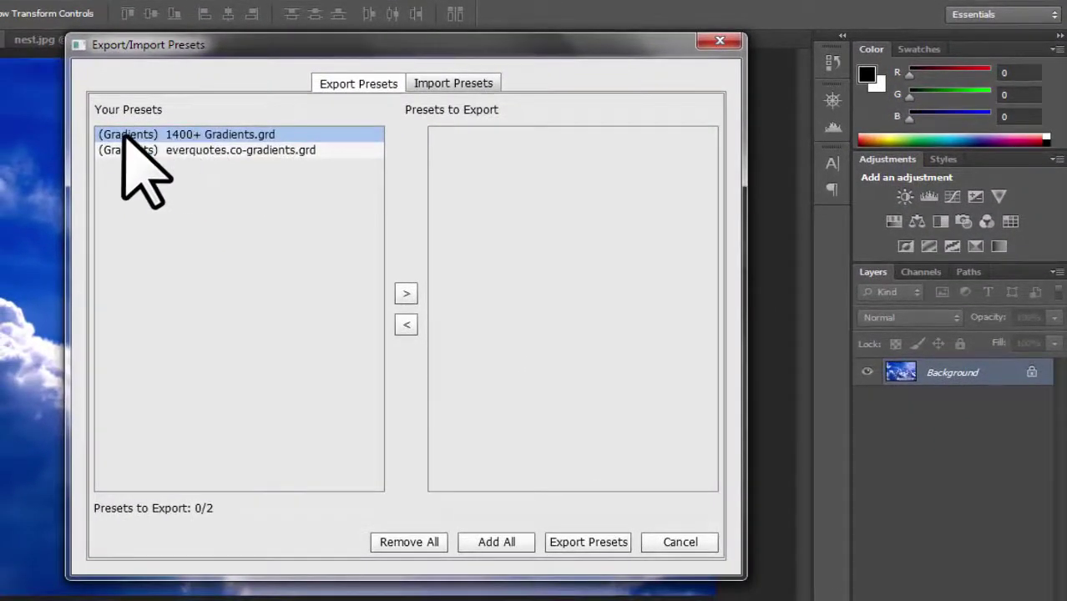
{"action": "left_click", "coordinate": [150, 153], "text": "shift"}
{"action": "left_click", "coordinate": [147, 150]}
{"action": "left_click", "coordinate": [226, 135]}
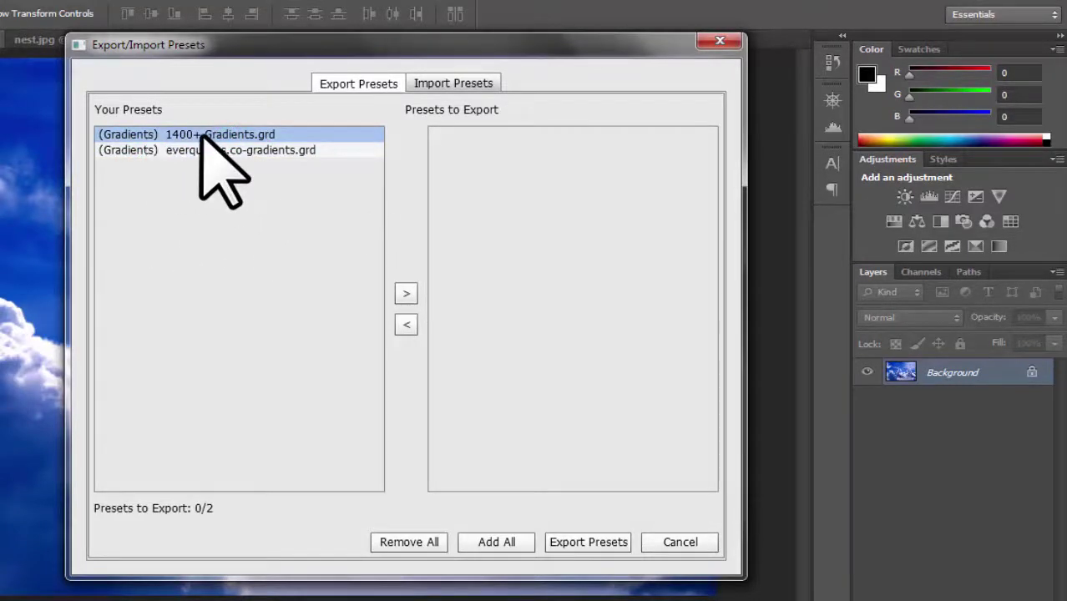
{"action": "left_click", "coordinate": [227, 135]}
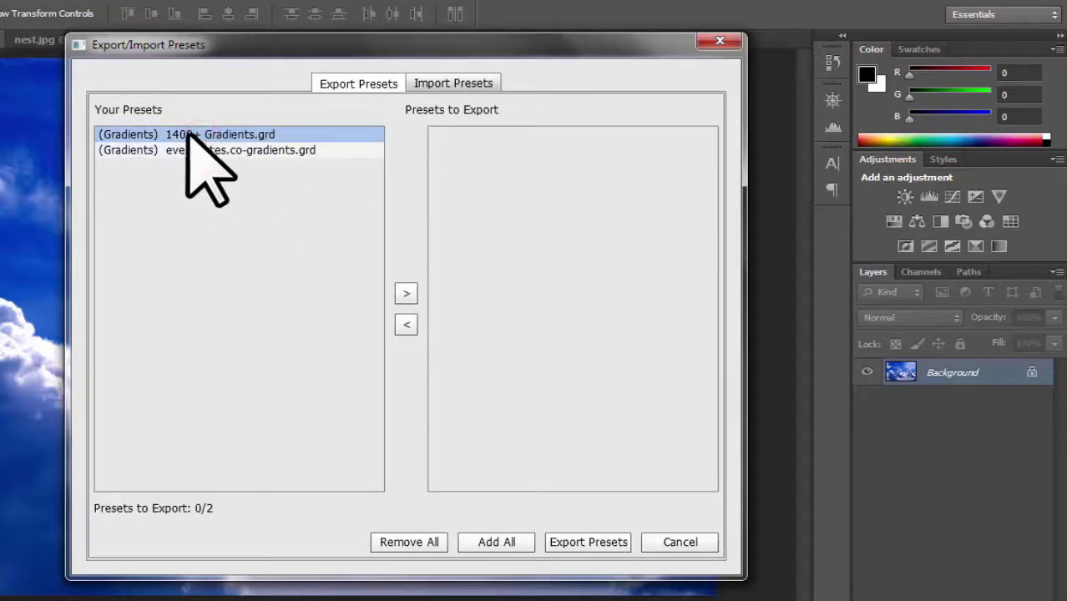
{"action": "left_click", "coordinate": [406, 293]}
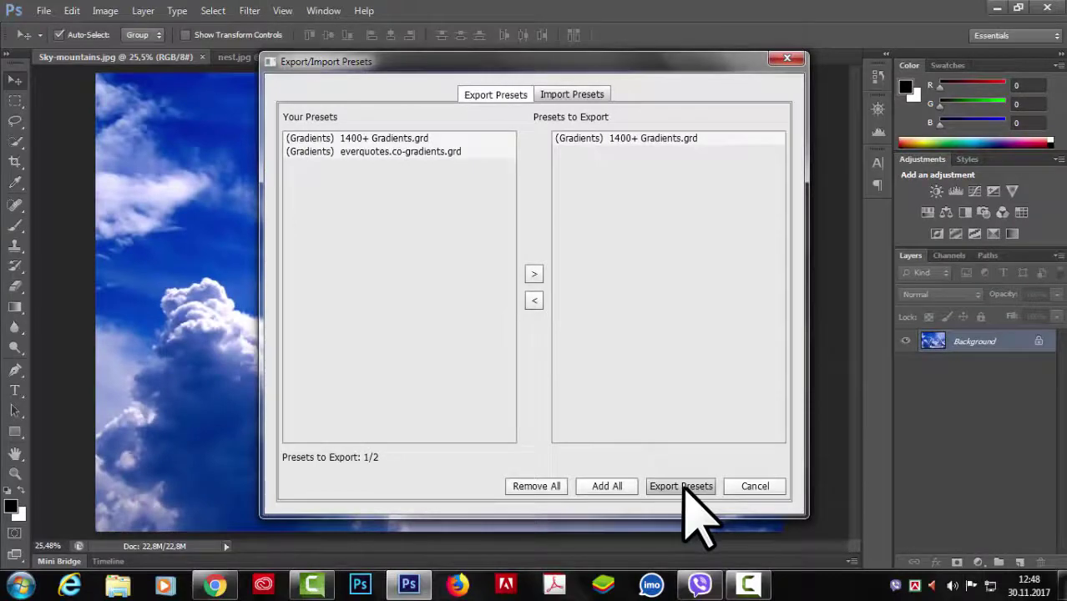
Cancel choosing Desktop as the export folder and move to the Import Presets page.
{"action": "left_click", "coordinate": [690, 491]}
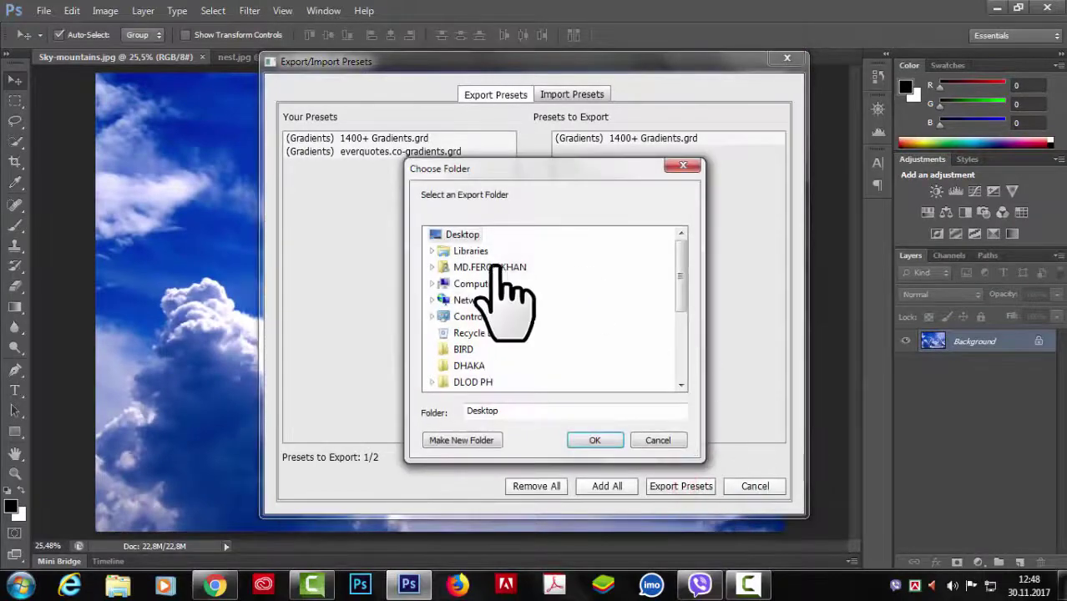
{"action": "left_click_drag", "start_coordinate": [675, 286], "coordinate": [441, 197]}
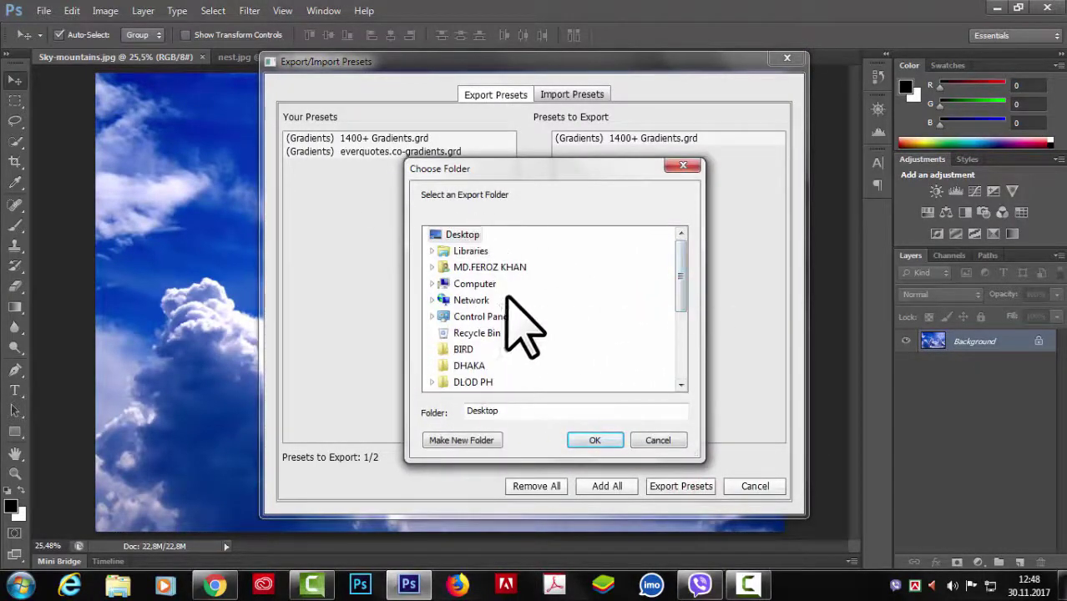
{"action": "left_click", "coordinate": [460, 237]}
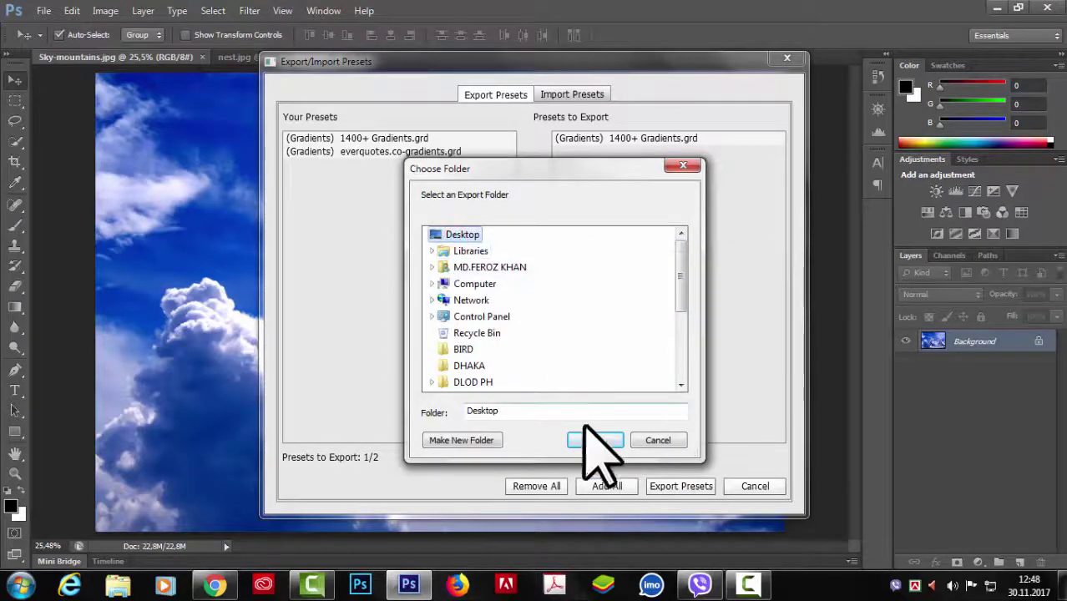
{"action": "left_click", "coordinate": [667, 441]}
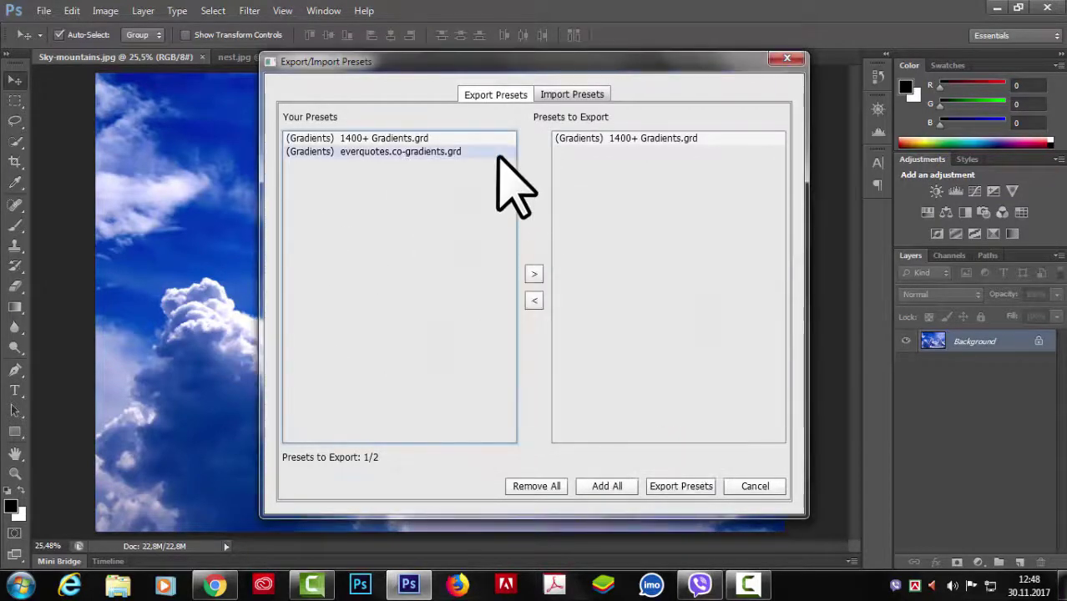
{"action": "left_click", "coordinate": [580, 93]}
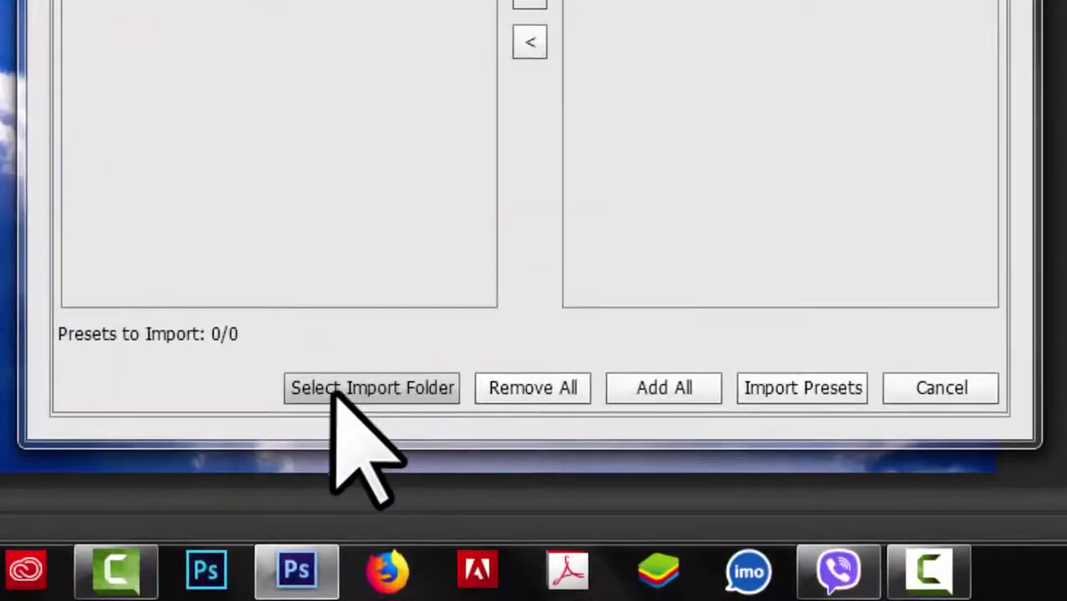
Set the Desktop gradients folder as the import source, listing both .grd files.
{"action": "left_click", "coordinate": [405, 390]}
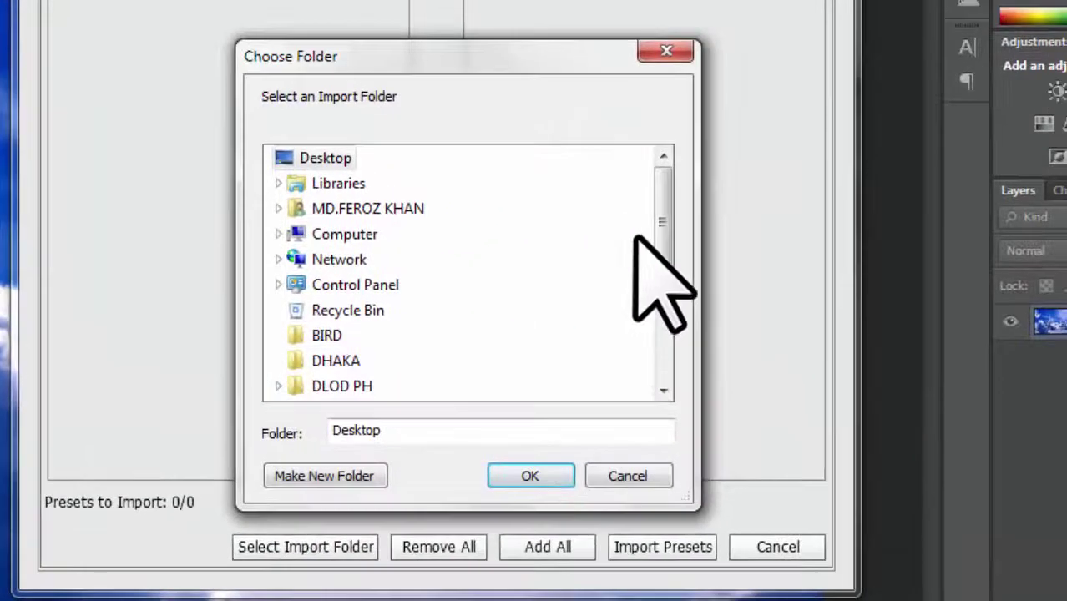
{"action": "left_click", "coordinate": [341, 158]}
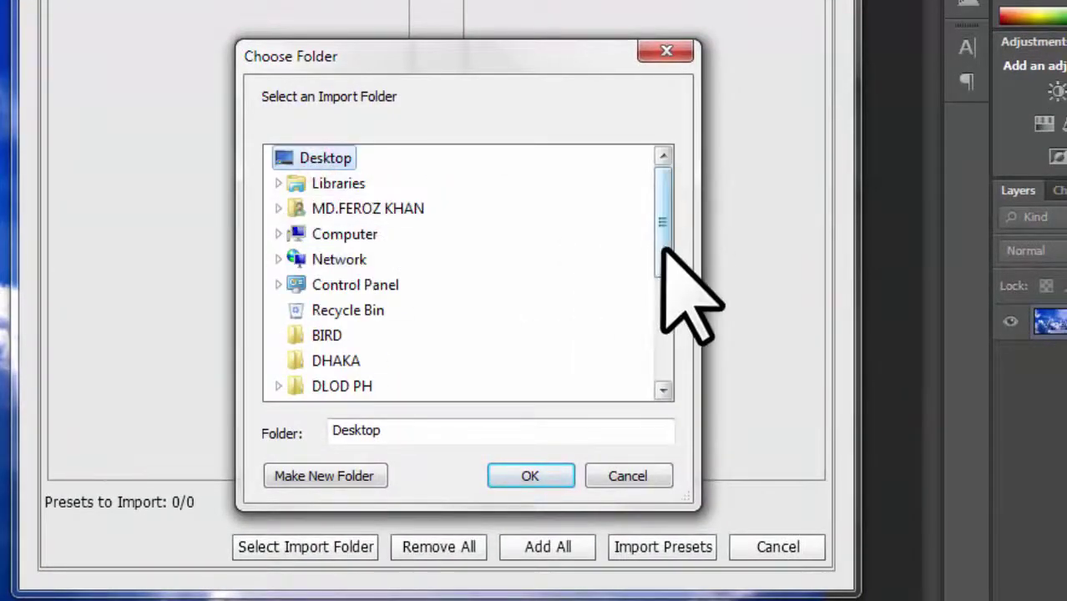
{"action": "left_click_drag", "start_coordinate": [663, 234], "coordinate": [657, 334]}
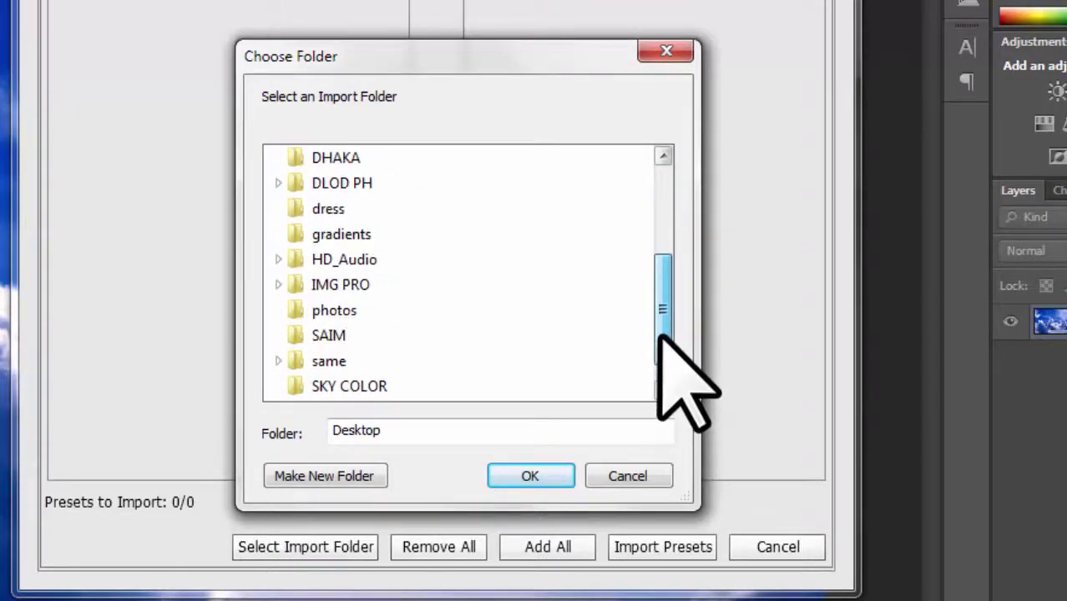
{"action": "left_click", "coordinate": [347, 235]}
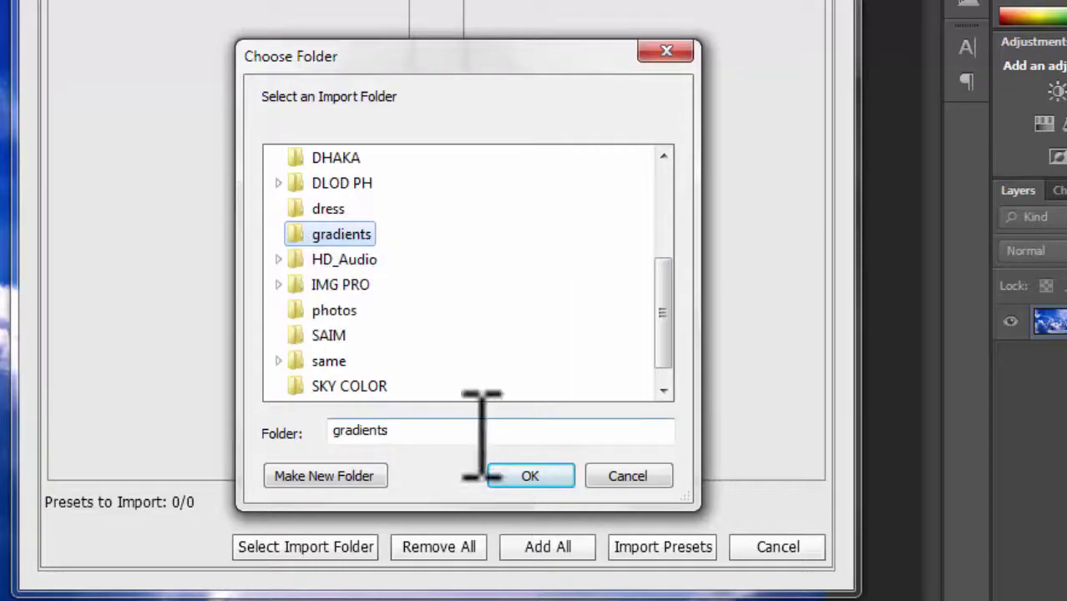
{"action": "left_click", "coordinate": [521, 474]}
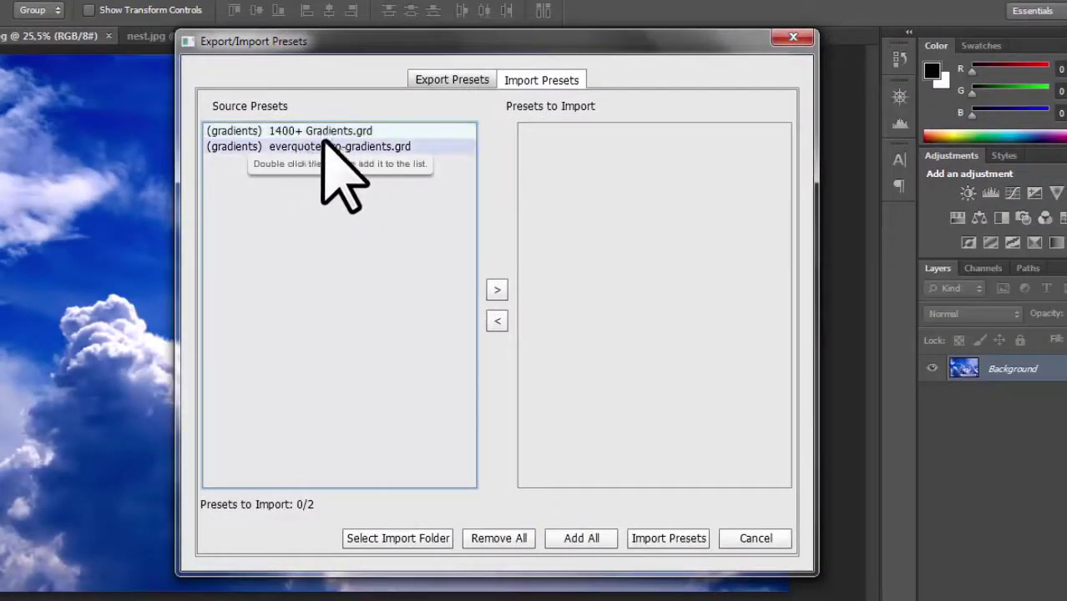
Queue 1400+ Gradients.grd for import and remove it again, twice.
{"action": "left_click", "coordinate": [266, 131]}
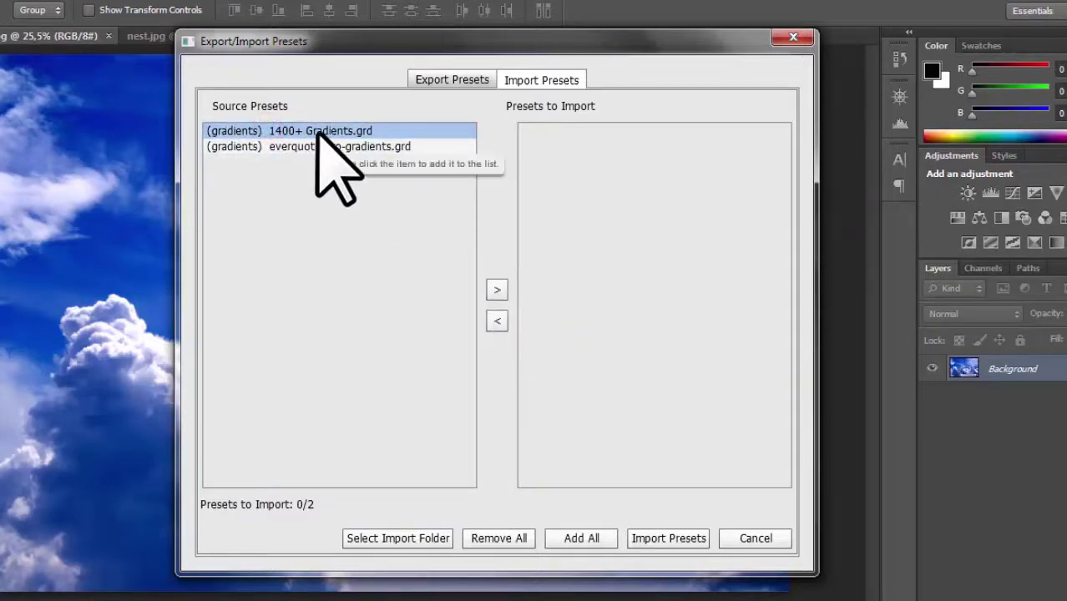
{"action": "left_click", "coordinate": [497, 290]}
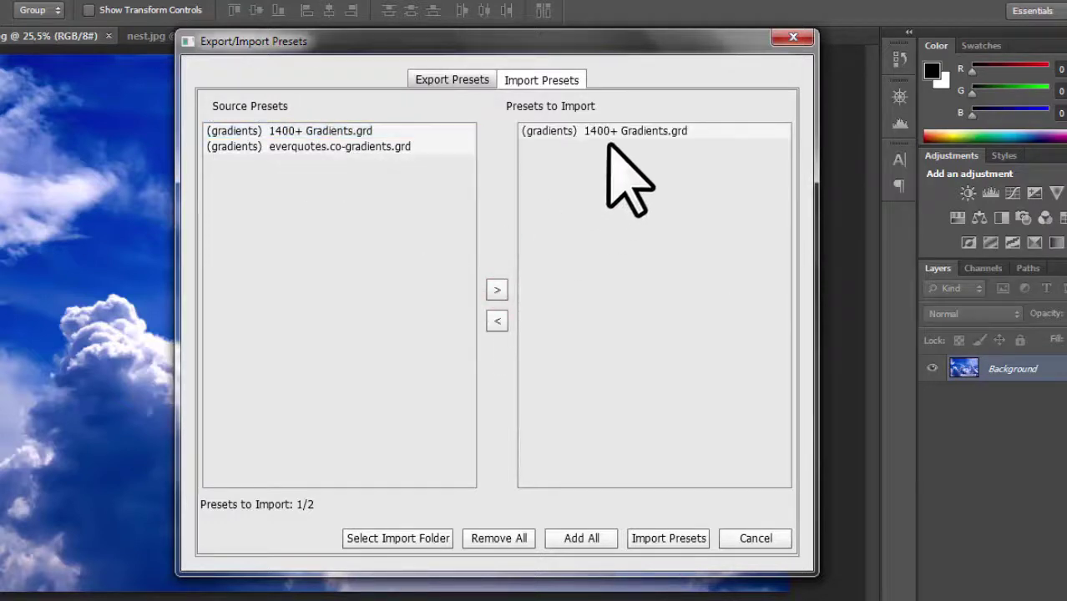
{"action": "left_click", "coordinate": [579, 132]}
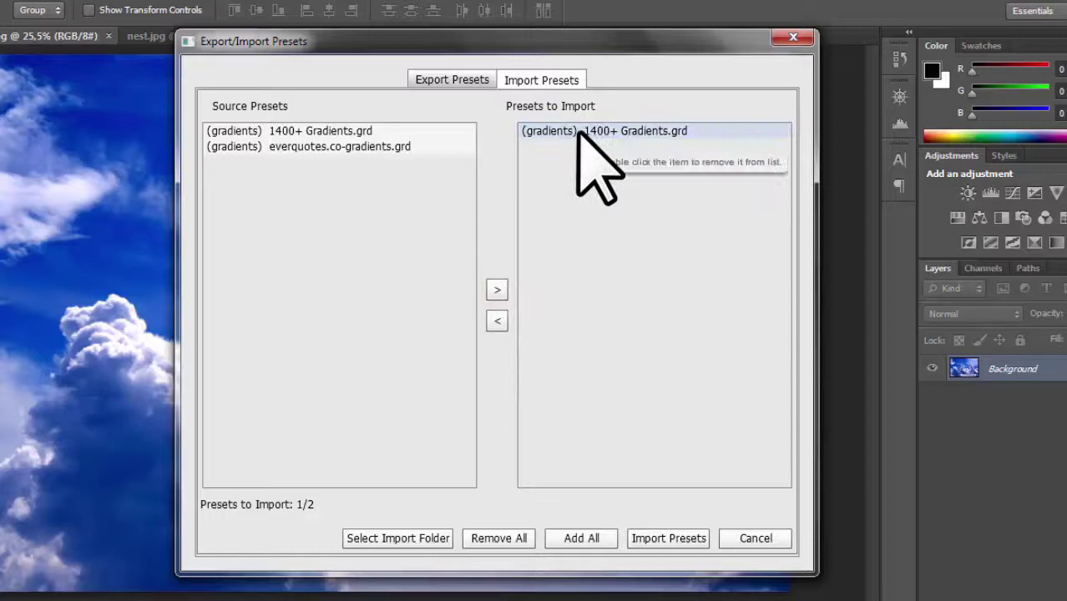
{"action": "left_click", "coordinate": [496, 321]}
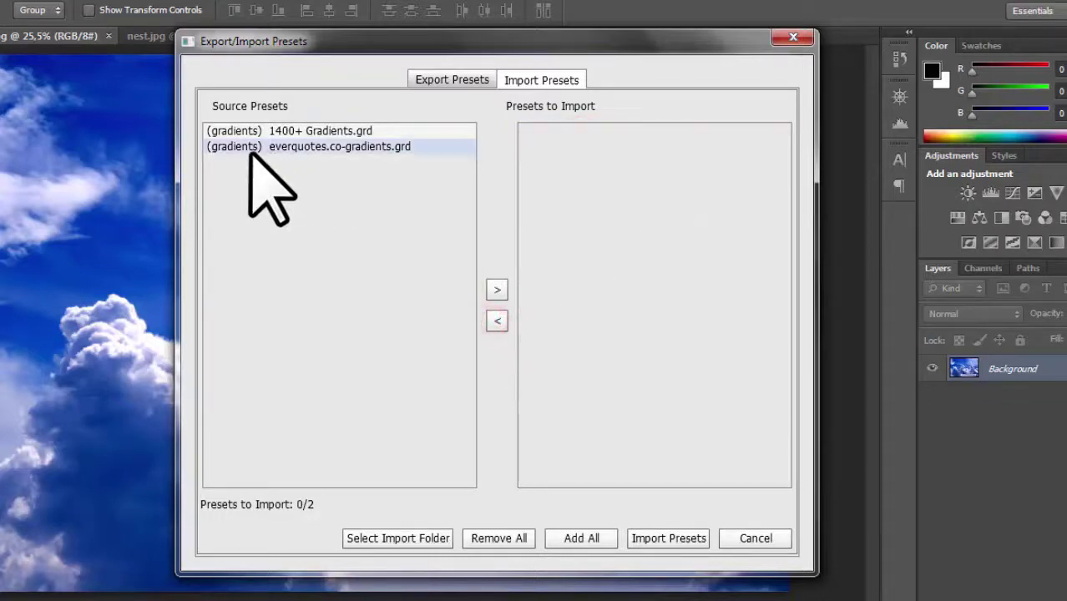
{"action": "left_click", "coordinate": [341, 127]}
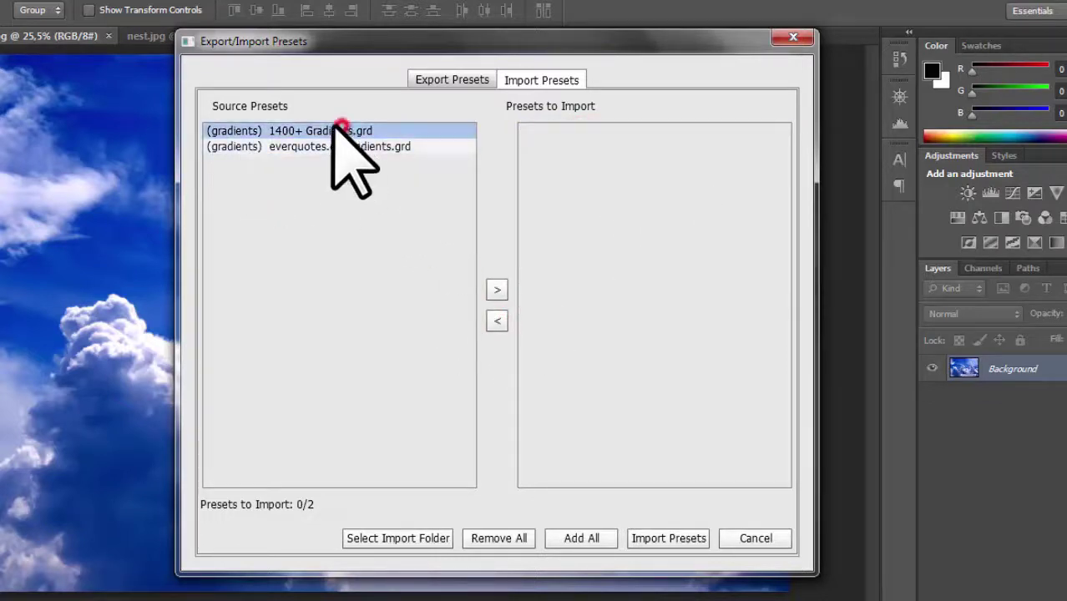
{"action": "left_click", "coordinate": [498, 290]}
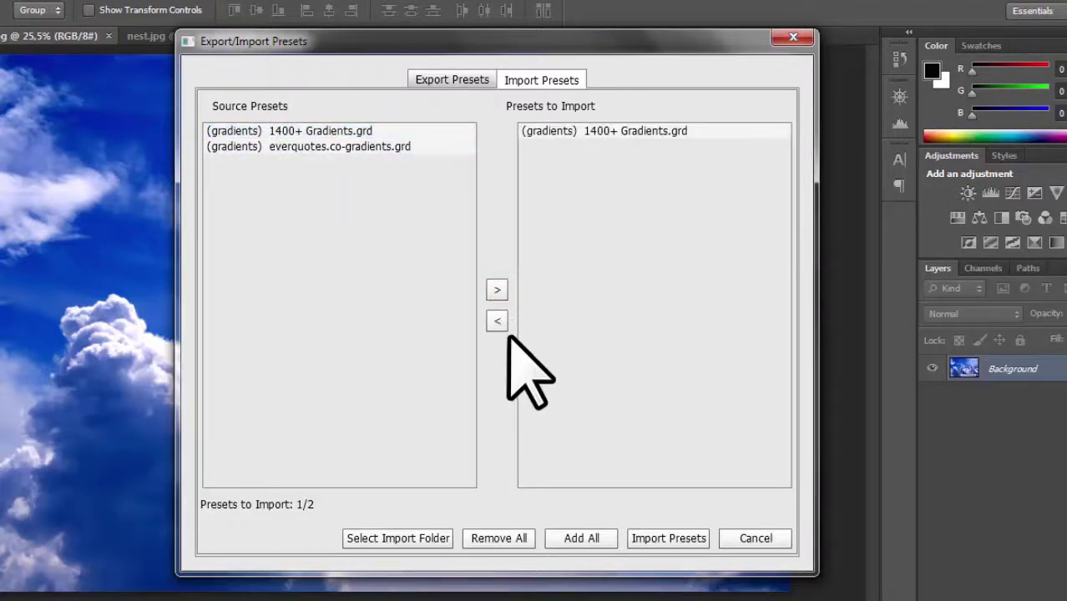
{"action": "left_click", "coordinate": [581, 132]}
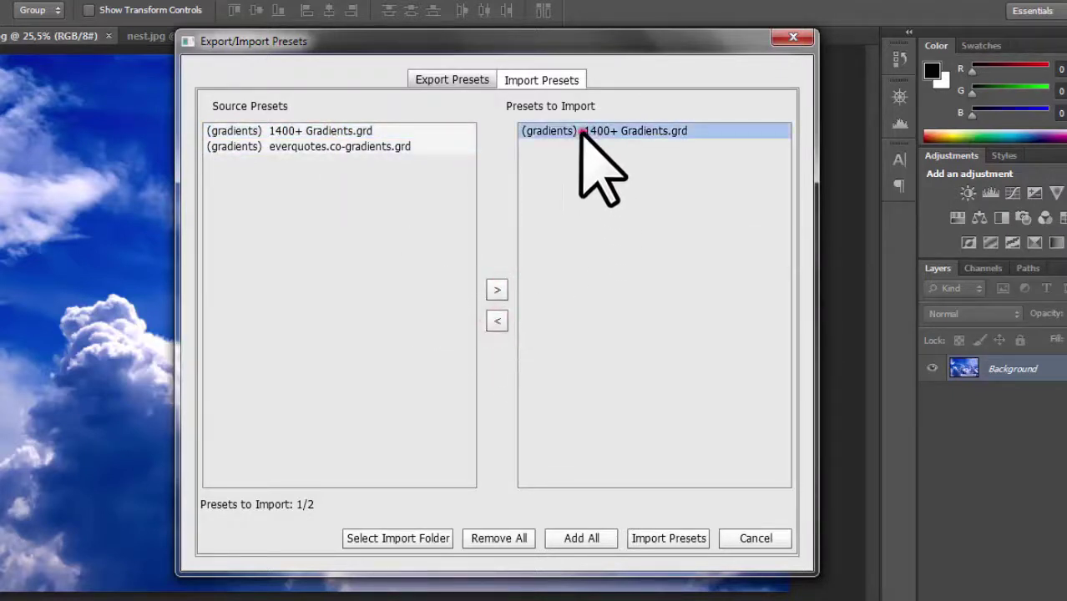
{"action": "left_click", "coordinate": [497, 320]}
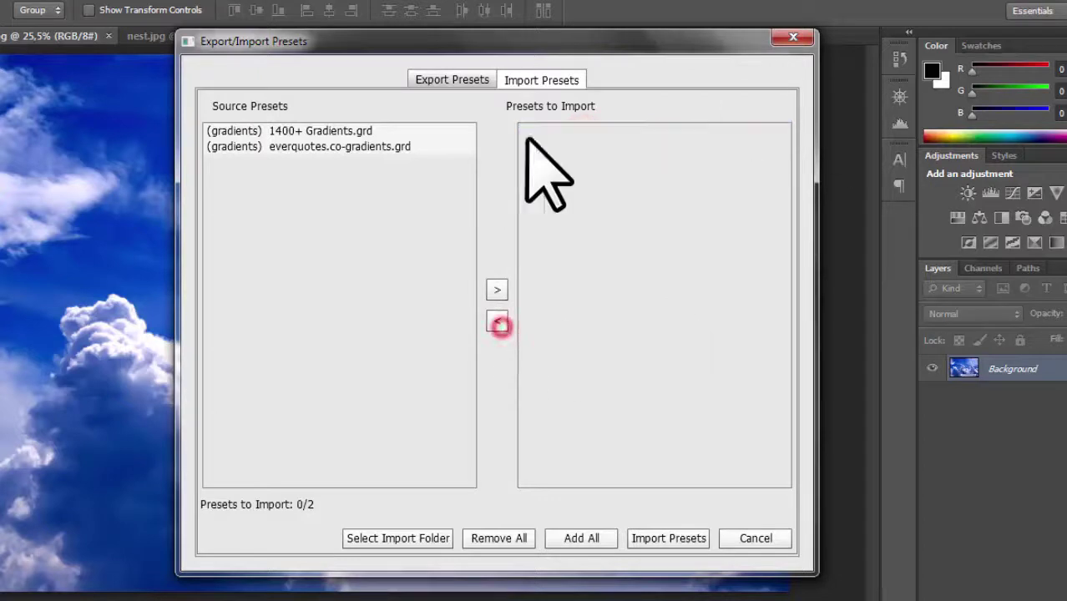
Queue everquotes.co-gradients.grd and start importing it.
{"action": "left_click", "coordinate": [285, 147]}
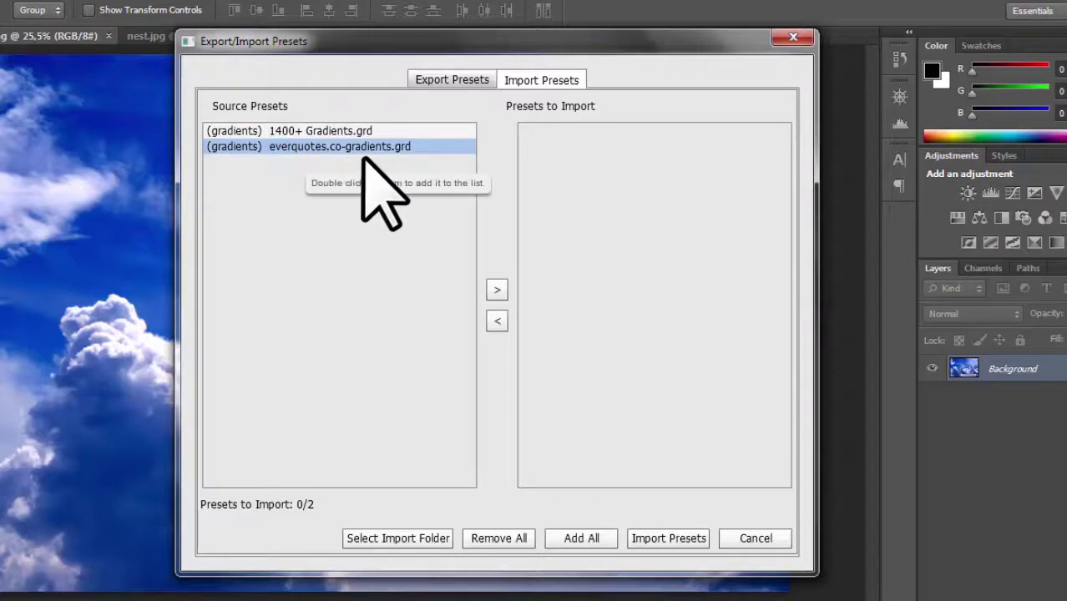
{"action": "left_click", "coordinate": [497, 290]}
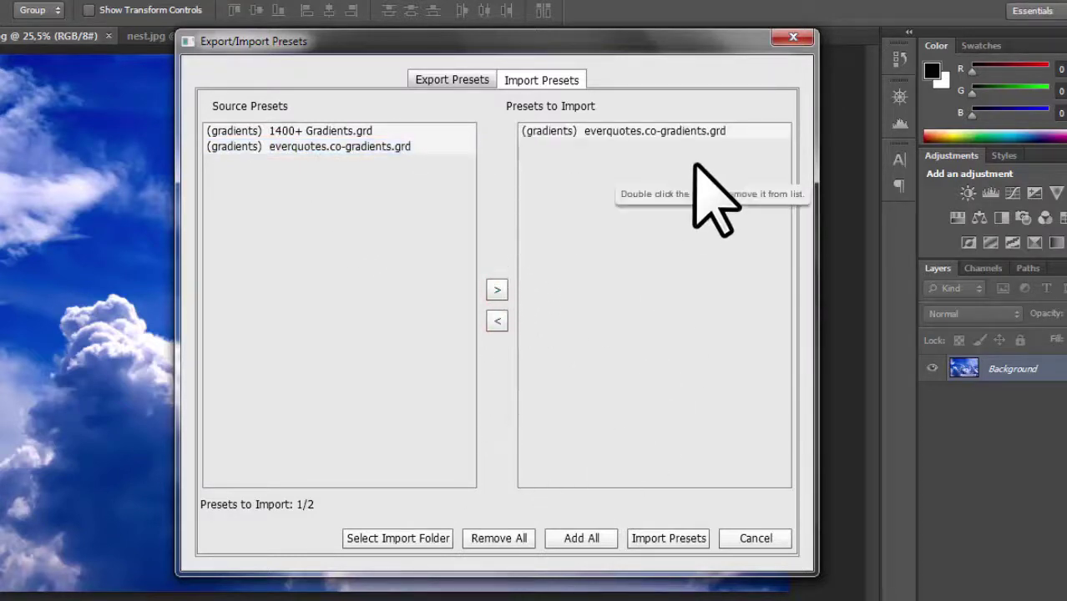
{"action": "left_click", "coordinate": [673, 536]}
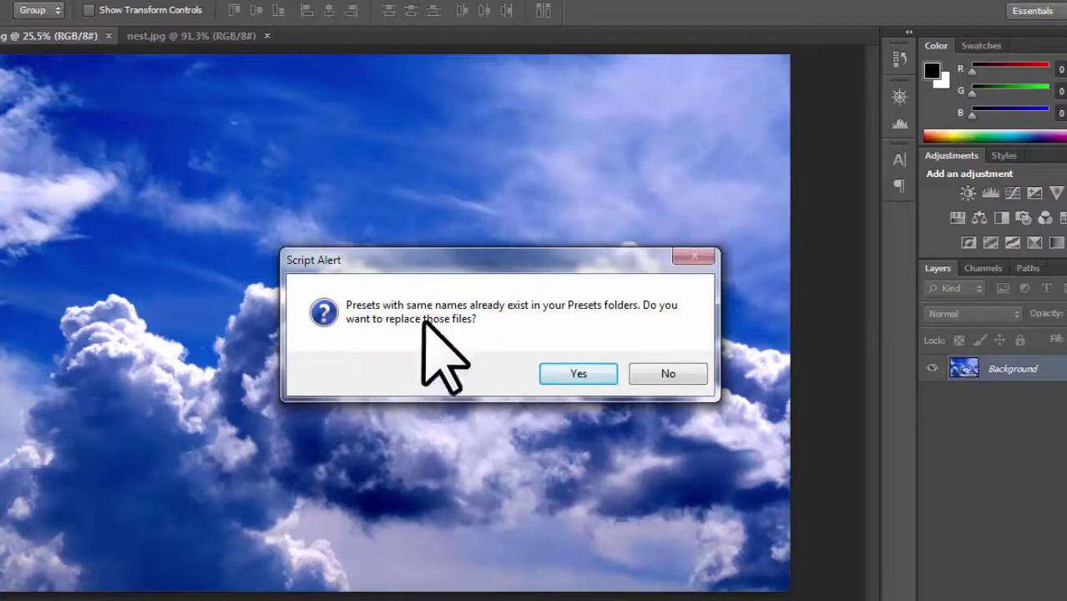
Decline replacing presets, revisit the Import Presets page, then bring up Remote Connections.
{"action": "left_click", "coordinate": [668, 373]}
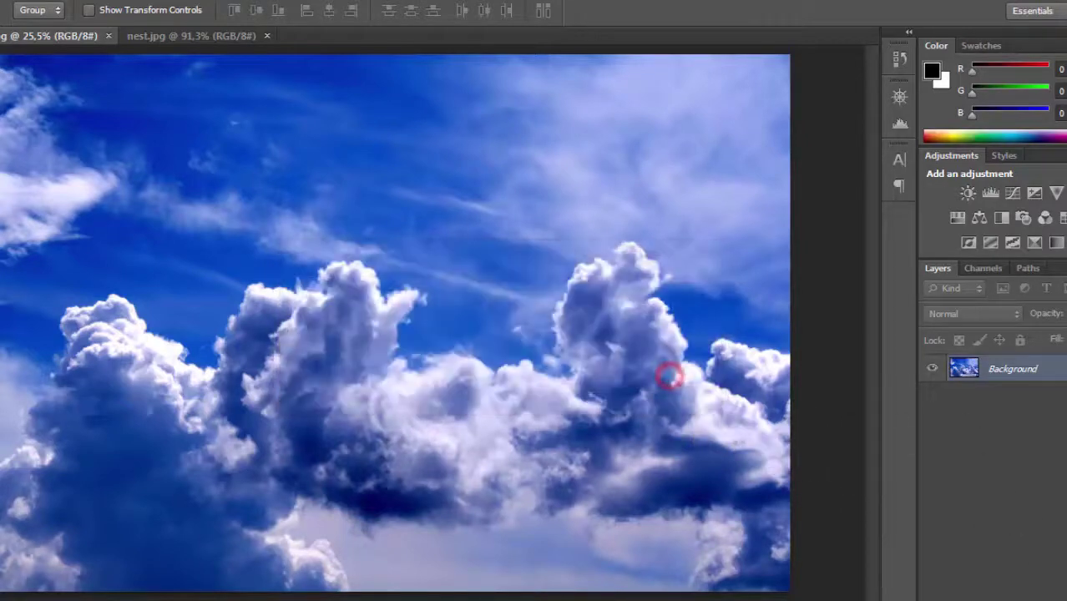
{"action": "left_click", "coordinate": [64, 20]}
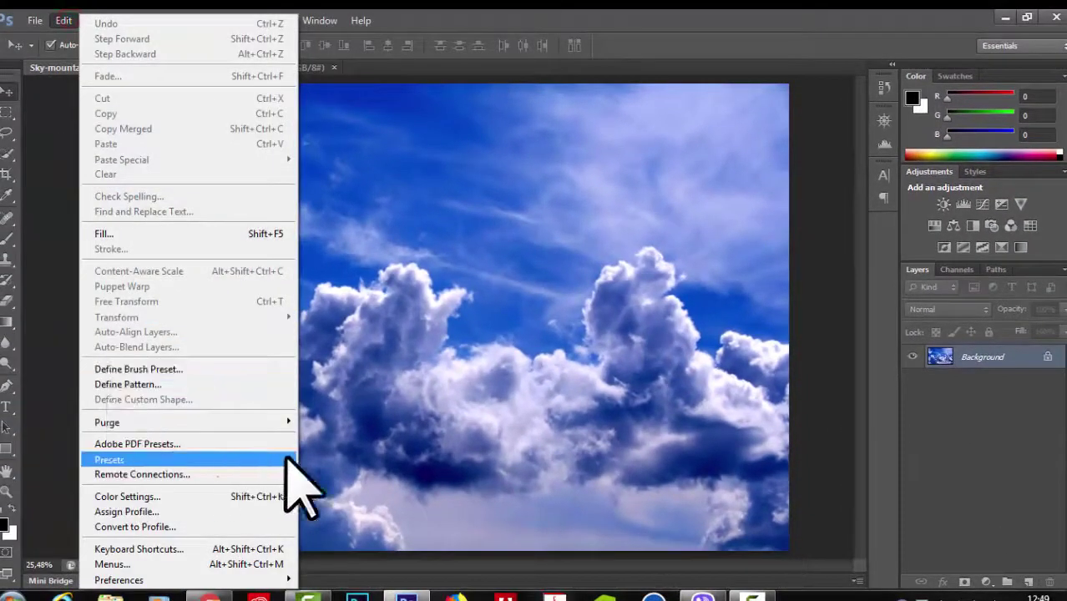
{"action": "mouse_move", "coordinate": [284, 460]}
{"action": "left_click", "coordinate": [369, 489]}
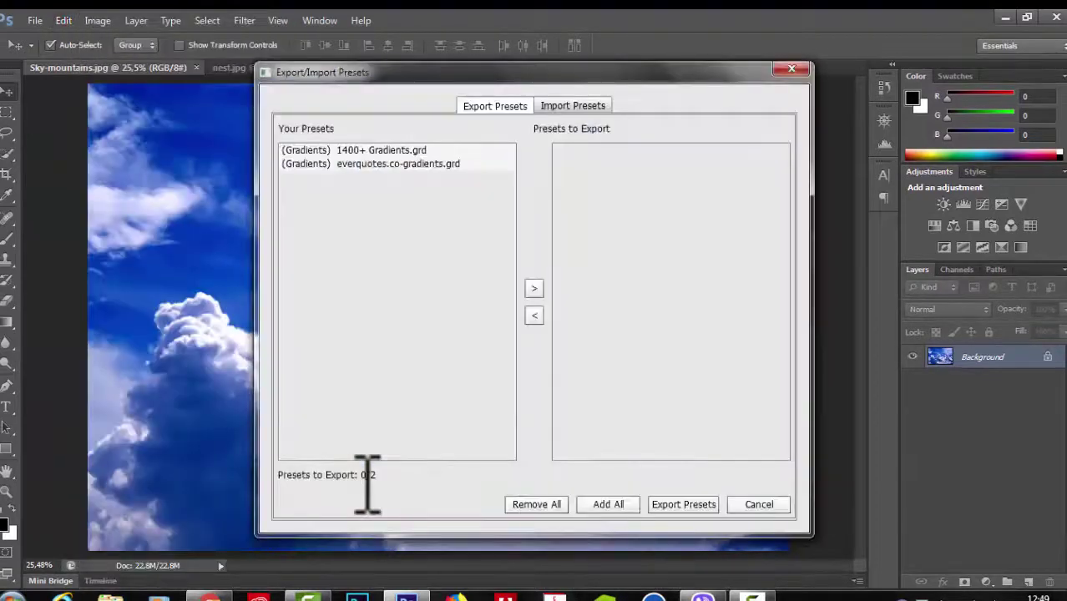
{"action": "left_click", "coordinate": [573, 105]}
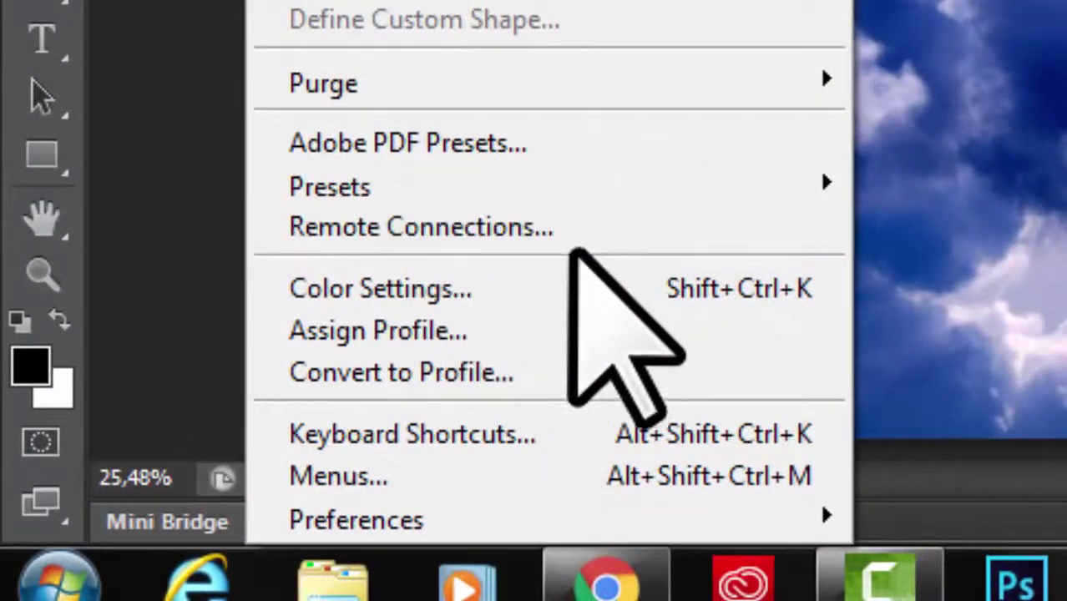
{"action": "left_click", "coordinate": [520, 227]}
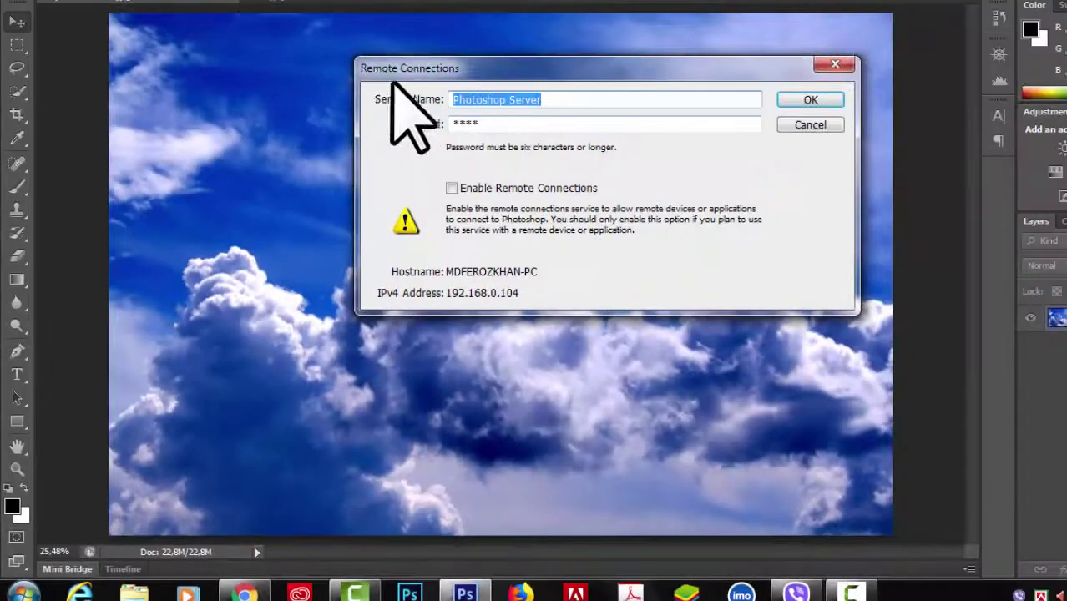
Shift the Remote Connections dialog slightly to the left.
{"action": "left_click_drag", "start_coordinate": [698, 66], "coordinate": [657, 67]}
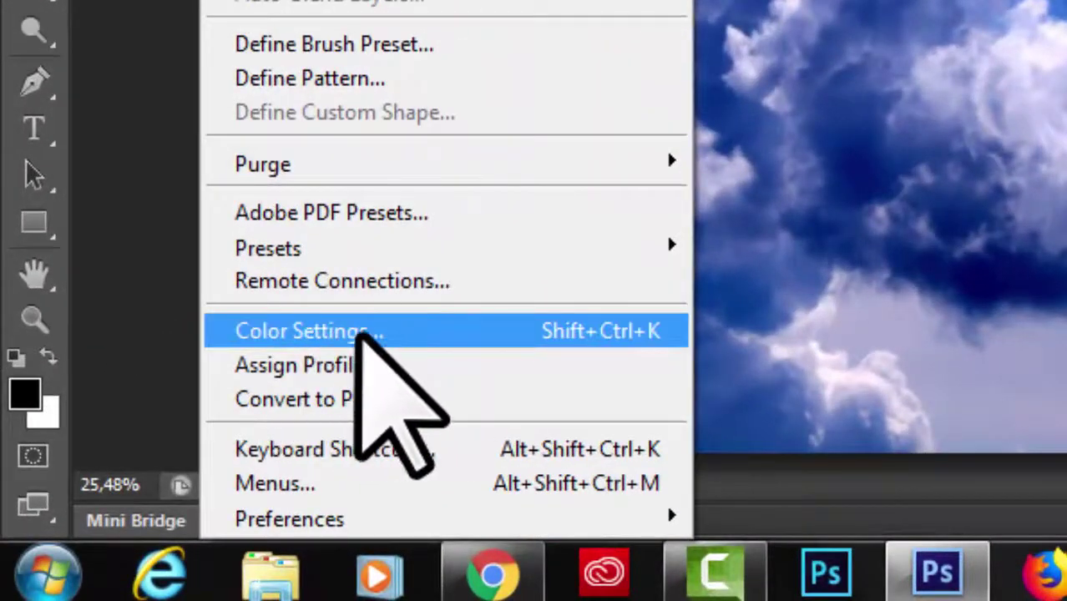
In Color Settings, try North America Newspaper, then settle on North America Web/Internet.
{"action": "left_click", "coordinate": [363, 332]}
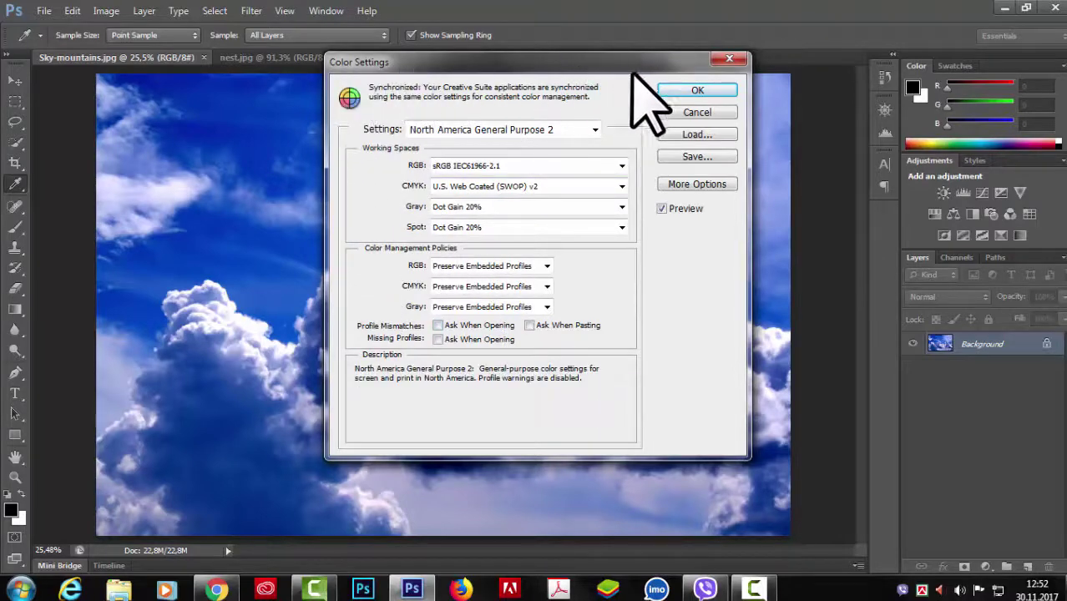
{"action": "left_click_drag", "start_coordinate": [523, 65], "coordinate": [477, 85]}
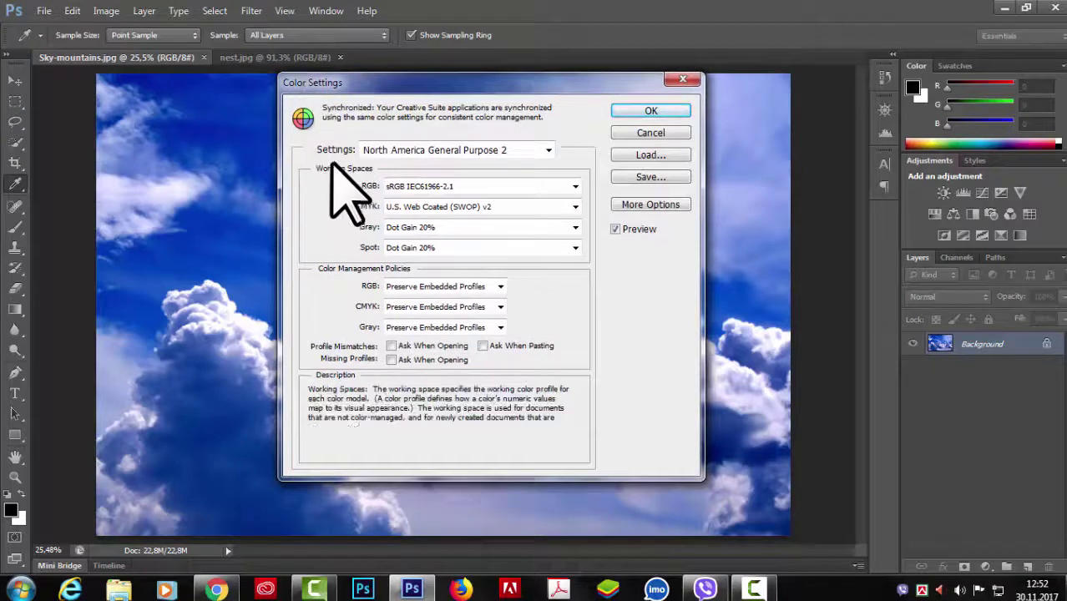
{"action": "left_click", "coordinate": [547, 150]}
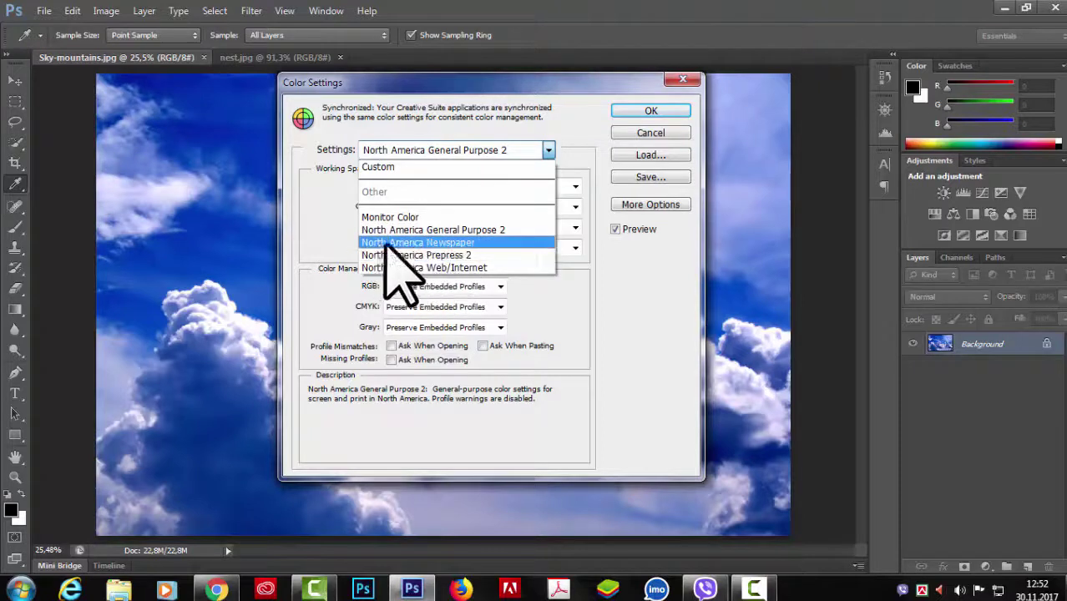
{"action": "left_click", "coordinate": [473, 244]}
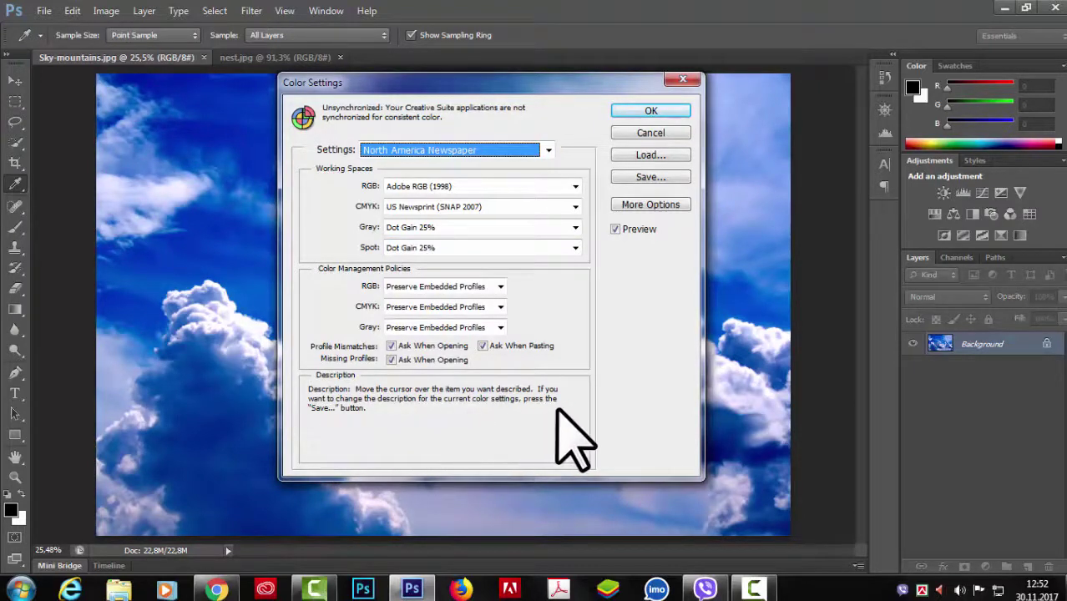
{"action": "left_click", "coordinate": [548, 150]}
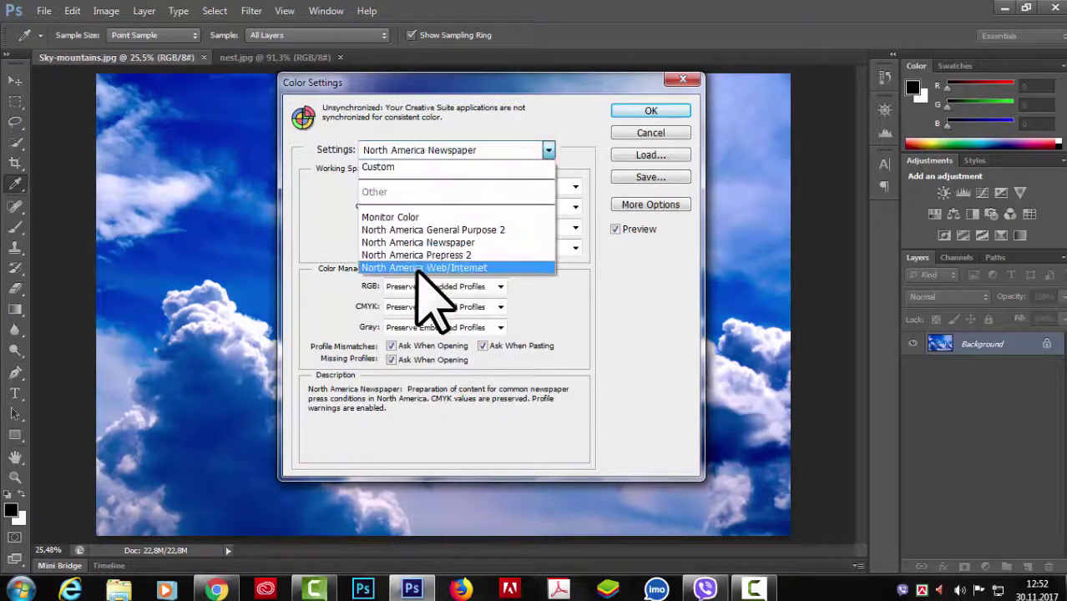
{"action": "left_click", "coordinate": [416, 268]}
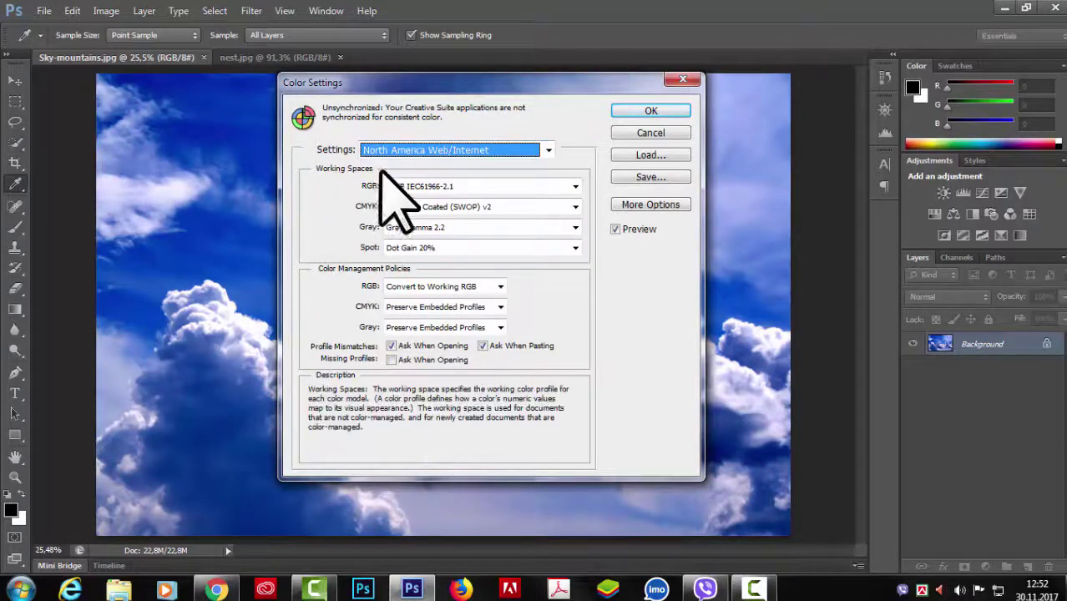
Try Adobe RGB (1998) and ColorMatch RGB as the RGB working space.
{"action": "left_click", "coordinate": [576, 187]}
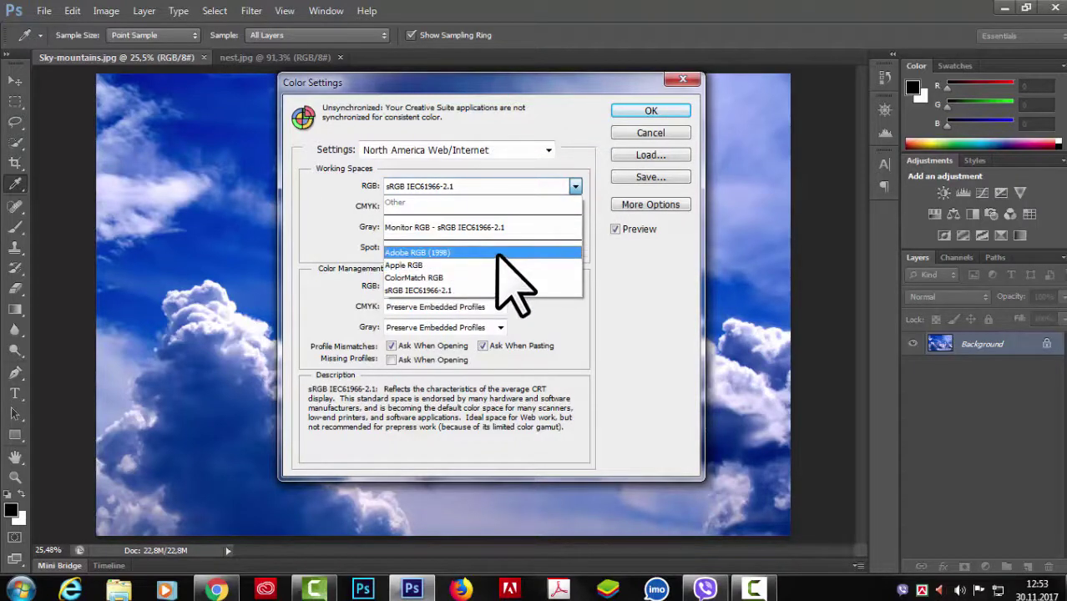
{"action": "left_click", "coordinate": [499, 253]}
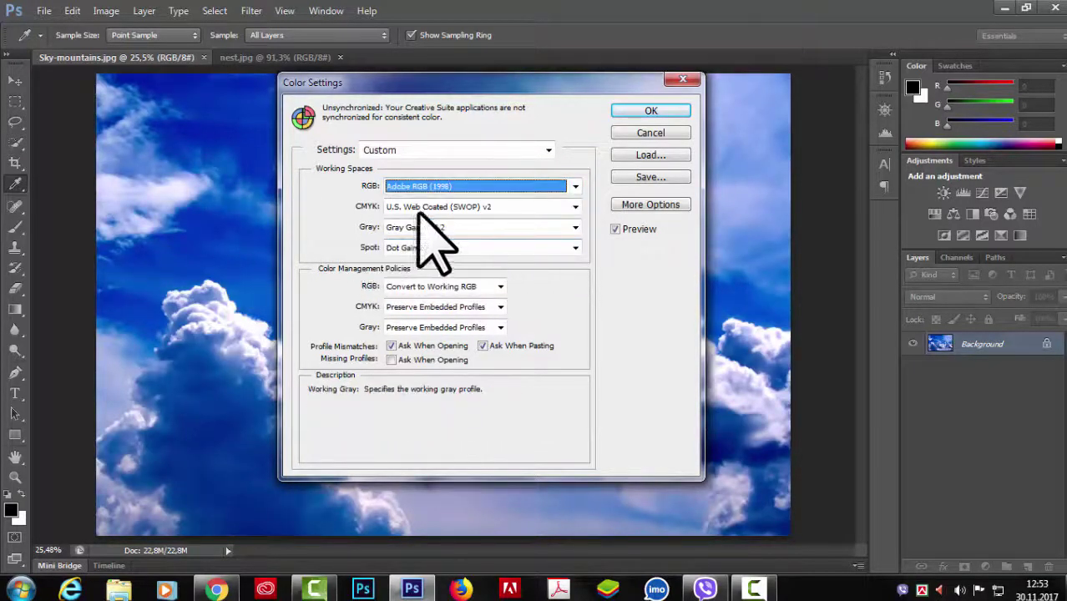
{"action": "left_click", "coordinate": [574, 186]}
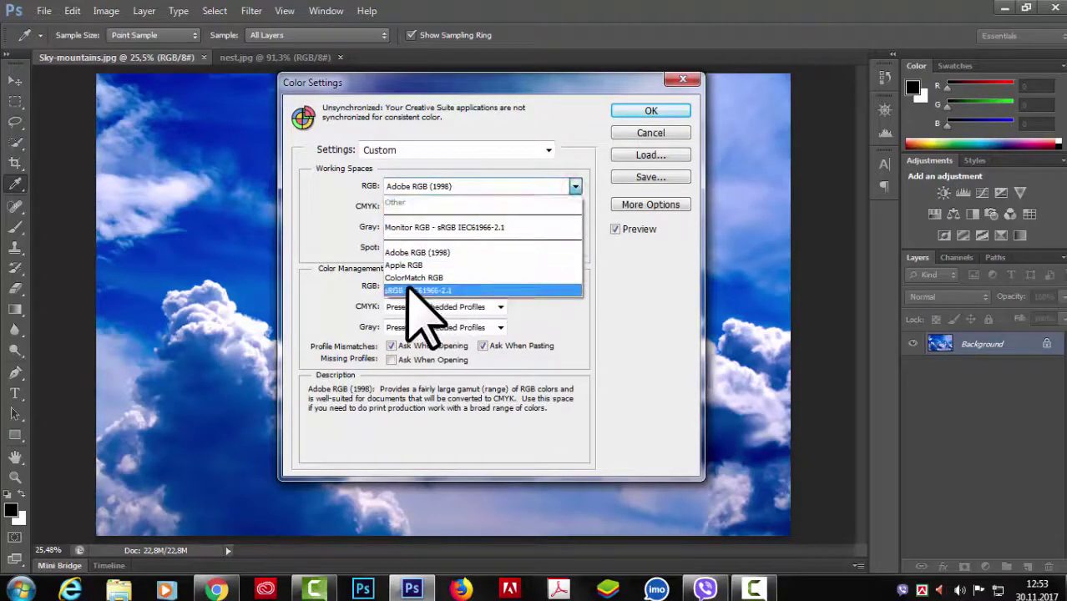
{"action": "left_click", "coordinate": [445, 277]}
{"action": "left_click_drag", "start_coordinate": [505, 83], "coordinate": [869, 47]}
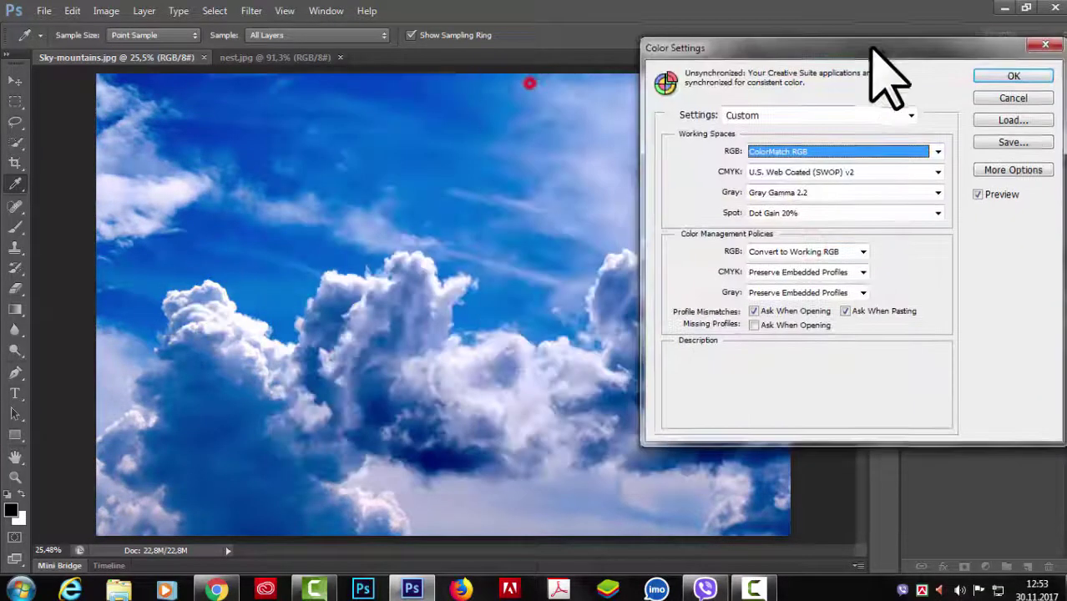
Compare Adobe RGB, Apple RGB and ColorMatch RGB, ending on Adobe RGB (1998).
{"action": "mouse_move", "coordinate": [911, 162]}
{"action": "left_click", "coordinate": [937, 149]}
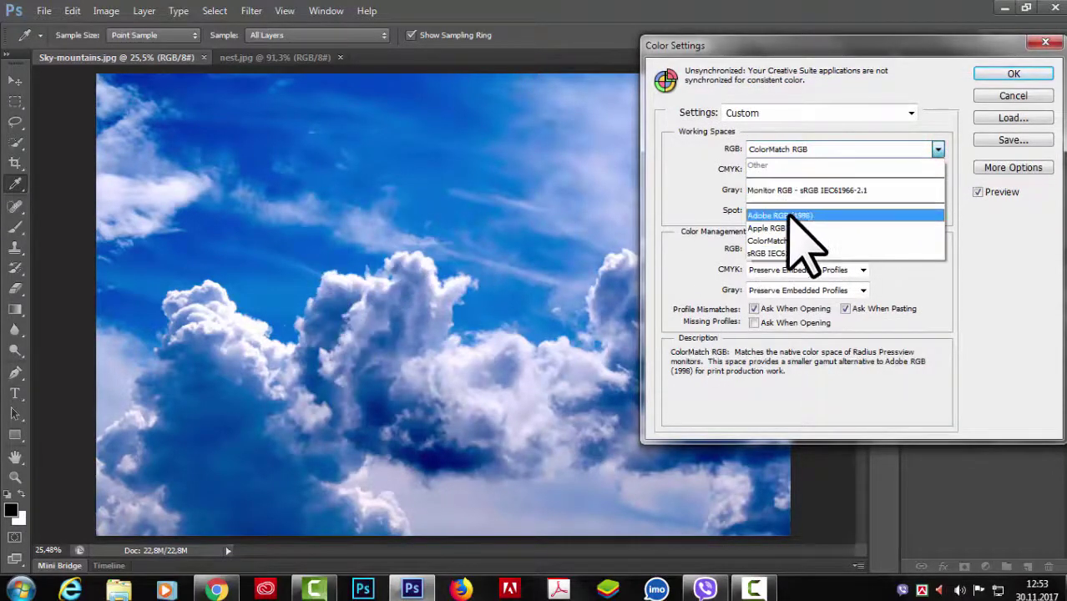
{"action": "left_click", "coordinate": [789, 216]}
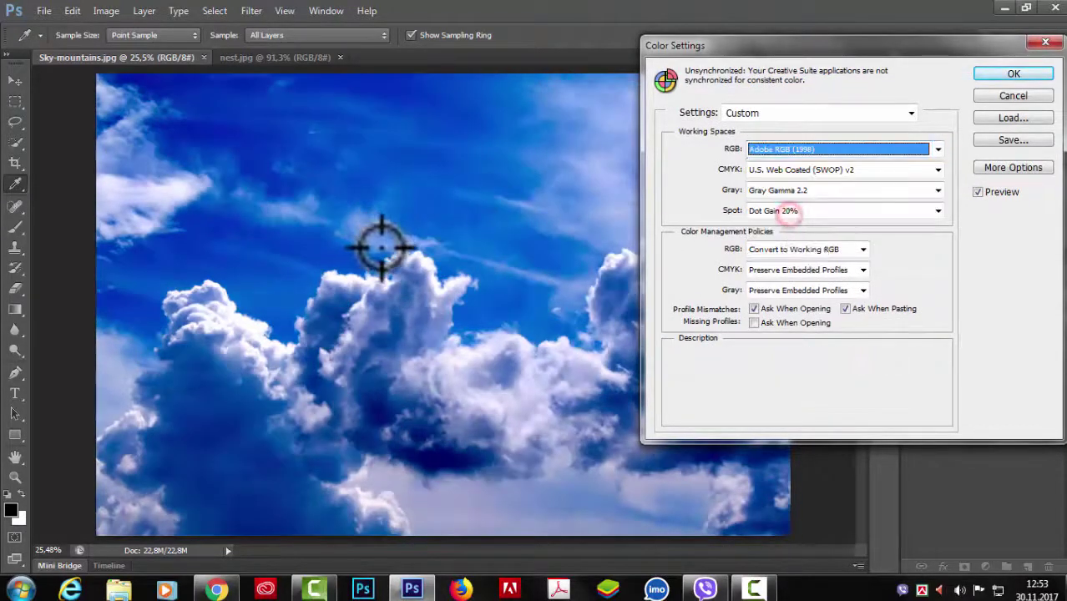
{"action": "left_click", "coordinate": [938, 149]}
{"action": "left_click", "coordinate": [792, 226]}
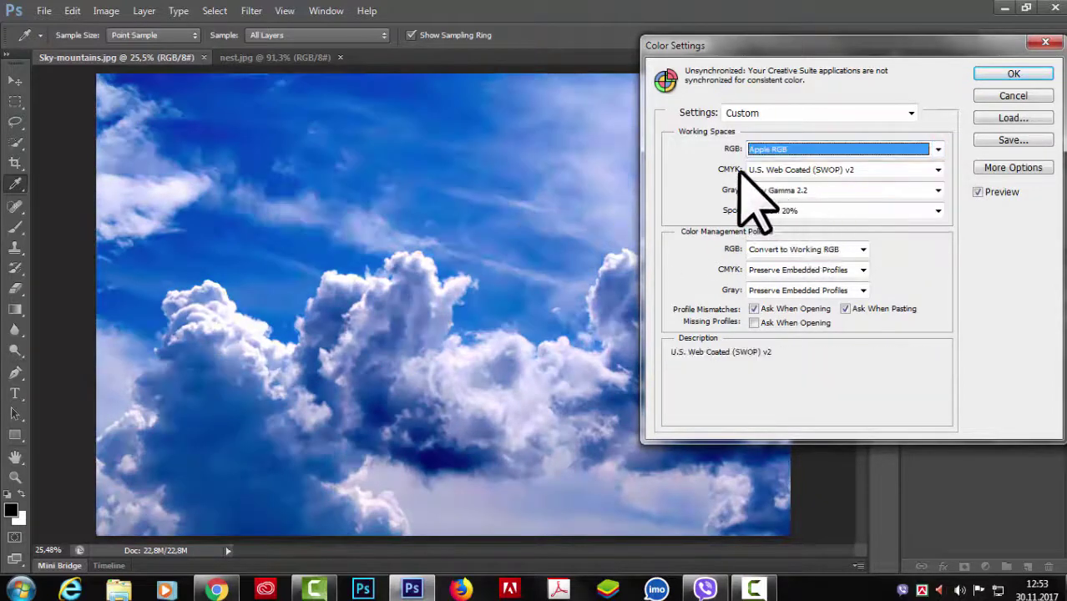
{"action": "left_click", "coordinate": [938, 148]}
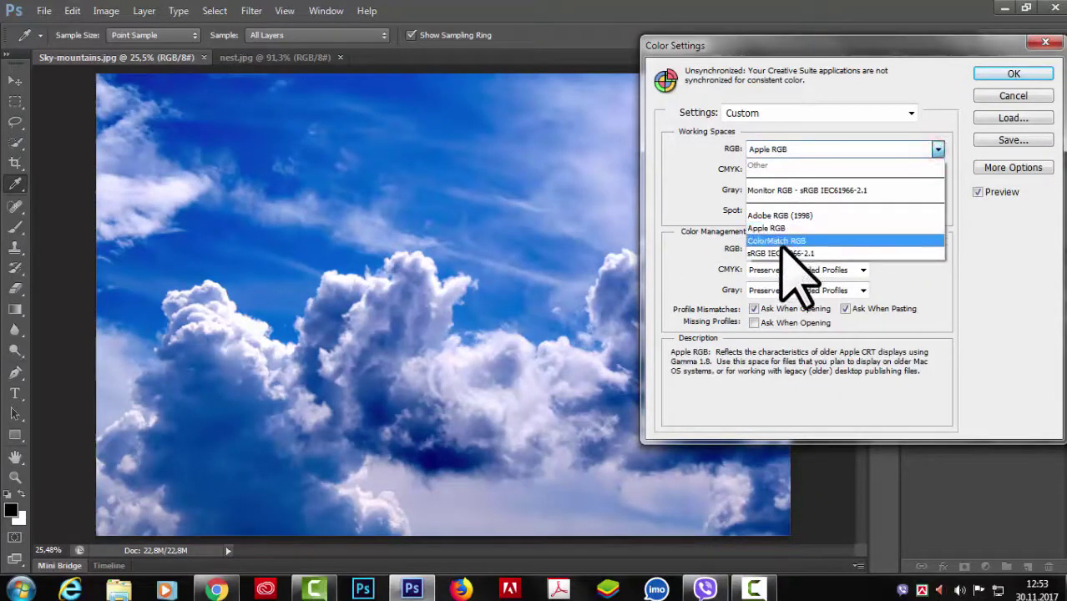
{"action": "left_click", "coordinate": [782, 241]}
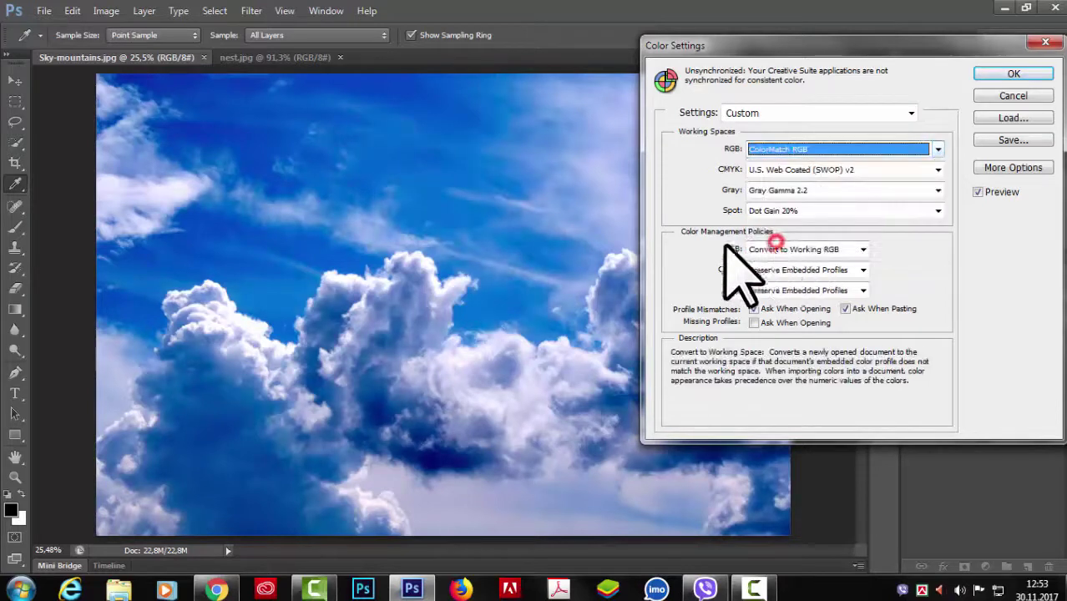
{"action": "left_click", "coordinate": [938, 148]}
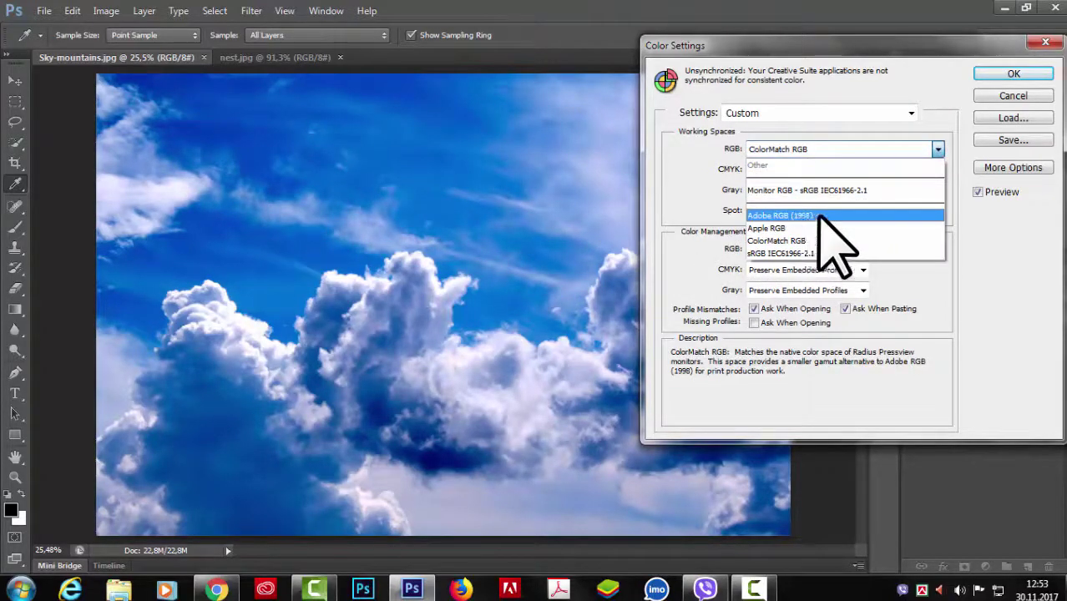
{"action": "left_click", "coordinate": [820, 216]}
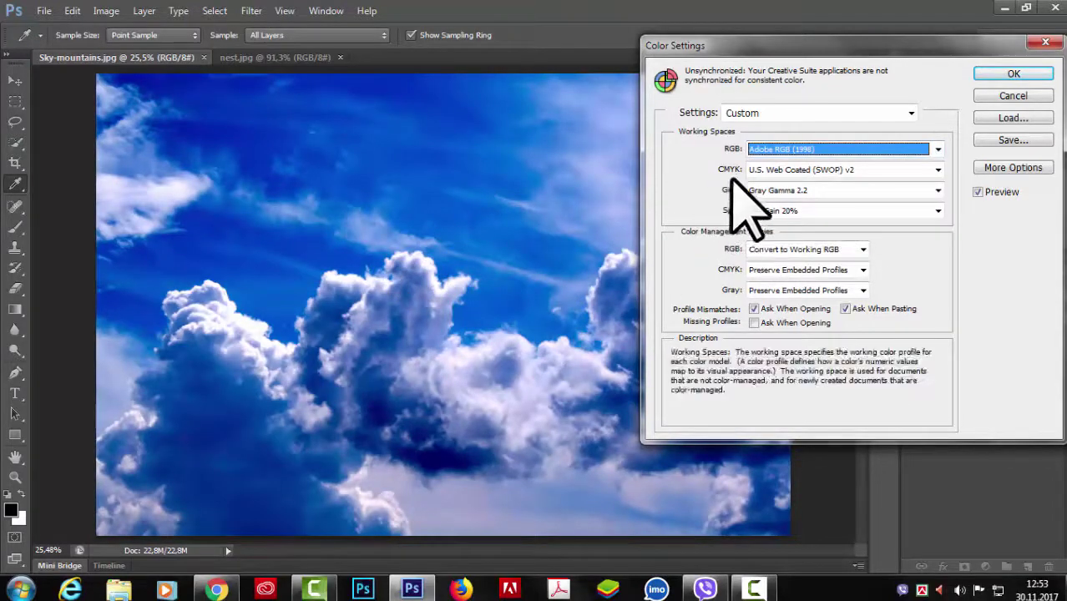
Keep CMYK unchanged, and set Gray to Dot Gain 15% and Spot to Dot Gain 30%.
{"action": "left_click", "coordinate": [936, 167]}
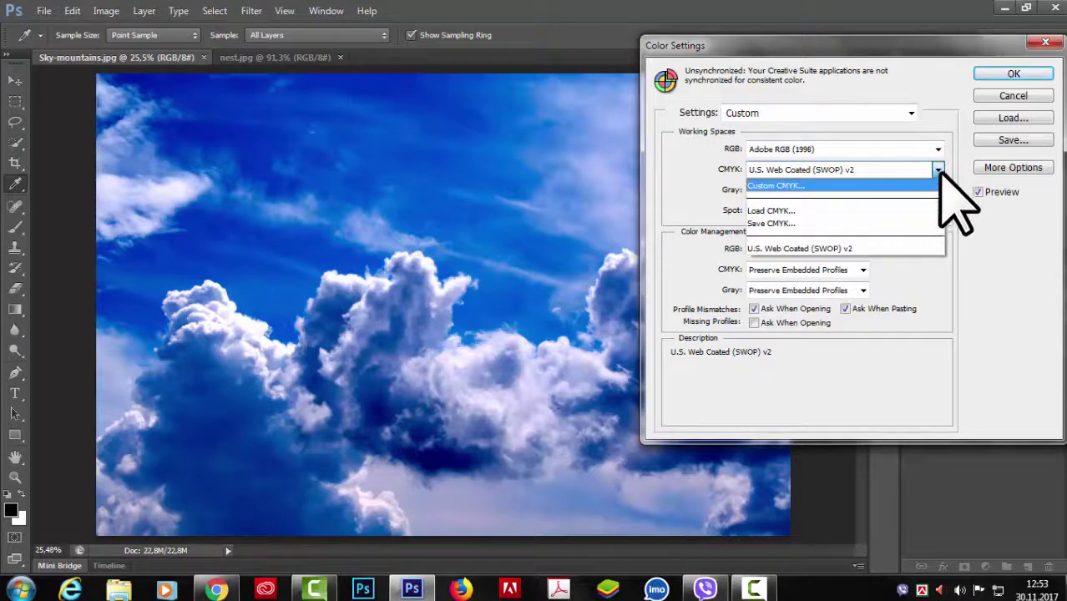
{"action": "left_click", "coordinate": [938, 170]}
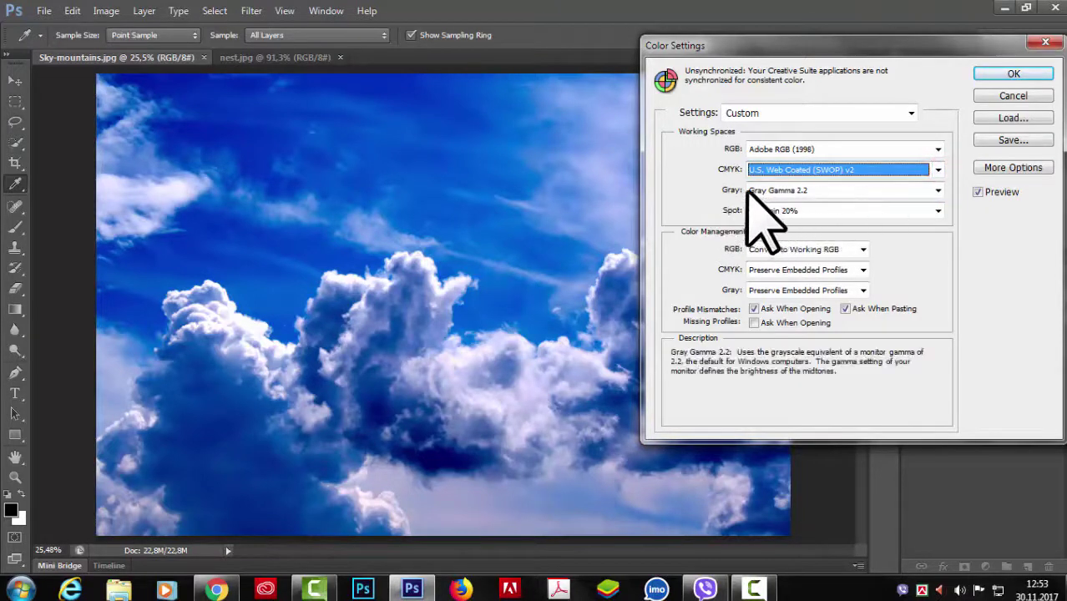
{"action": "left_click", "coordinate": [938, 190]}
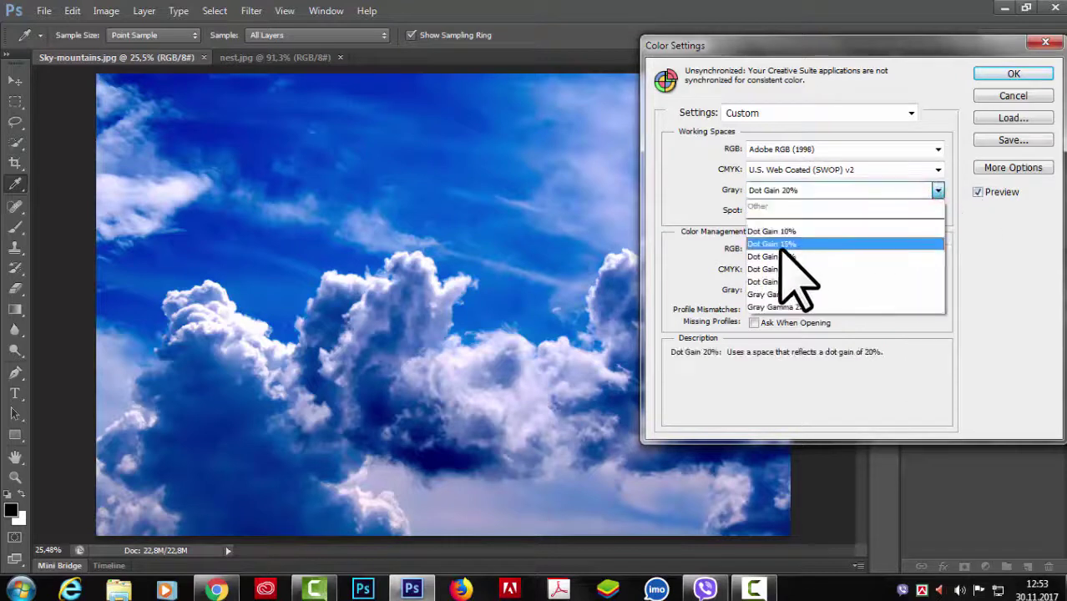
{"action": "left_click", "coordinate": [800, 244]}
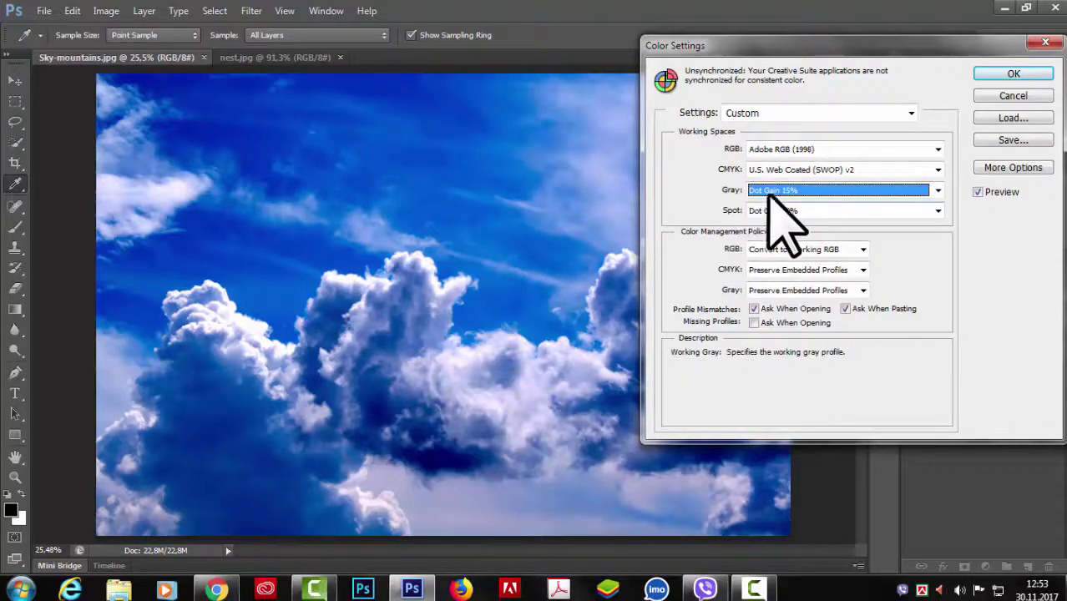
{"action": "left_click", "coordinate": [937, 211]}
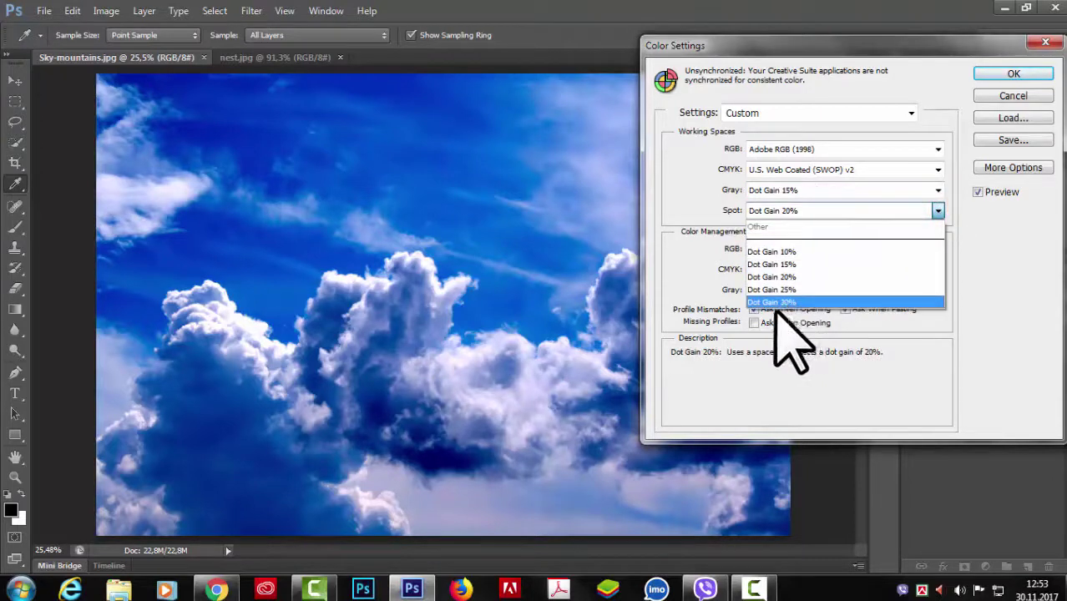
{"action": "left_click", "coordinate": [831, 303]}
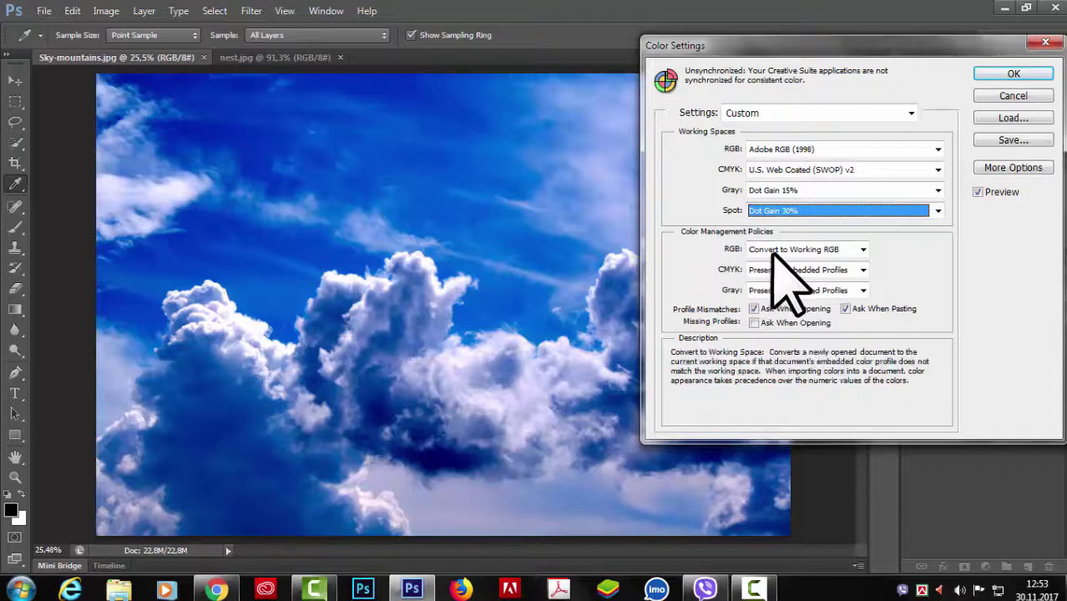
Try Preserve Embedded Profiles as the RGB policy, revert to Convert to Working RGB, and move the dialog left.
{"action": "left_click", "coordinate": [862, 249]}
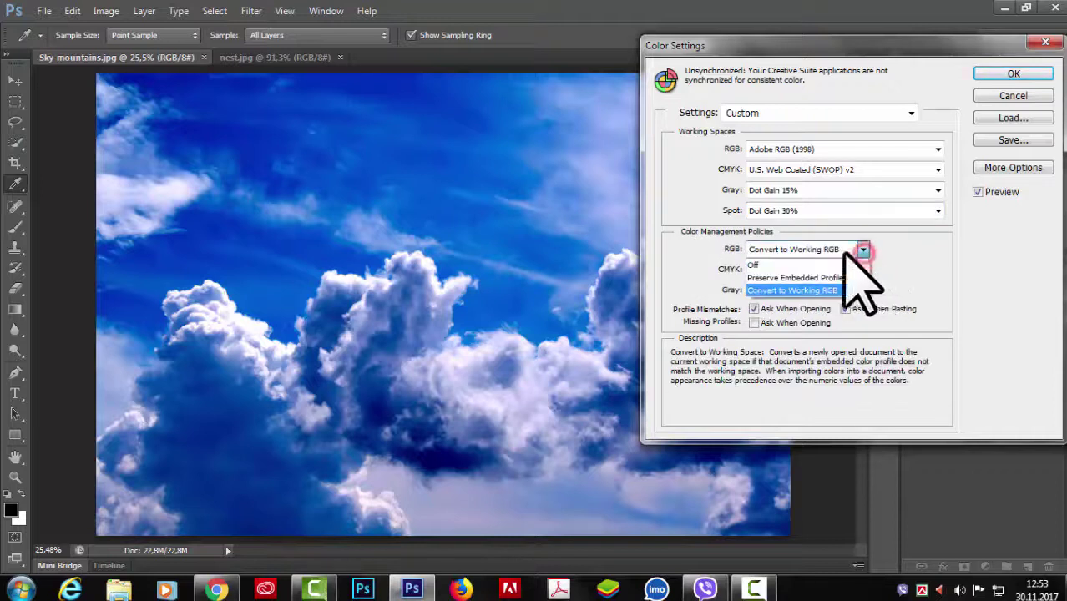
{"action": "left_click", "coordinate": [765, 275]}
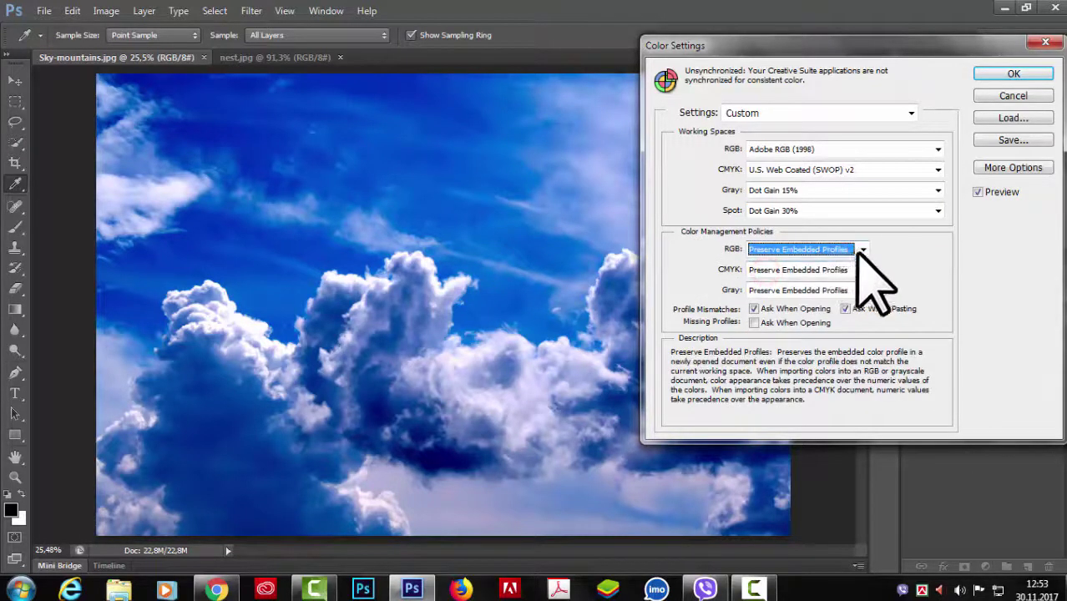
{"action": "left_click", "coordinate": [861, 250]}
{"action": "left_click", "coordinate": [772, 289]}
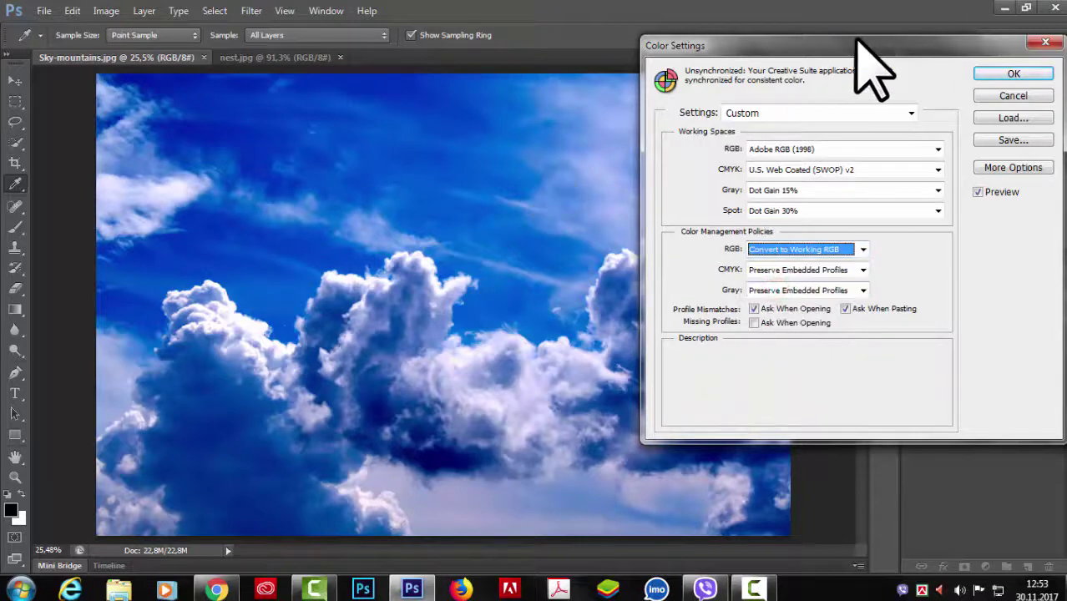
{"action": "left_click_drag", "start_coordinate": [831, 46], "coordinate": [686, 48]}
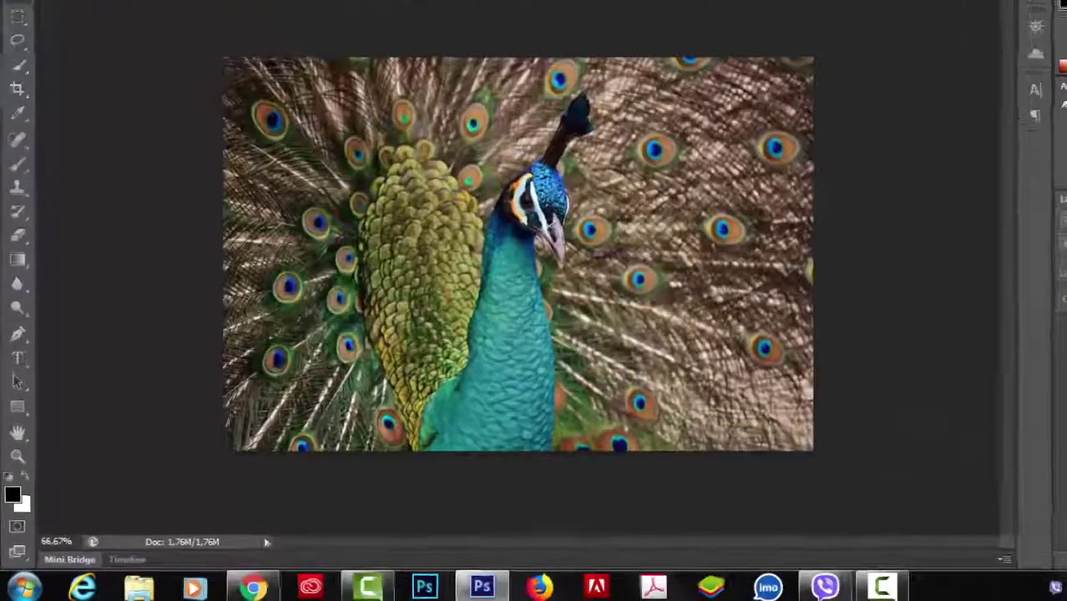
In Edit > Assign Profile, choose Profile and preview CIE RGB and ProPhoto RGB on the peacock photo.
{"action": "left_click", "coordinate": [72, 10]}
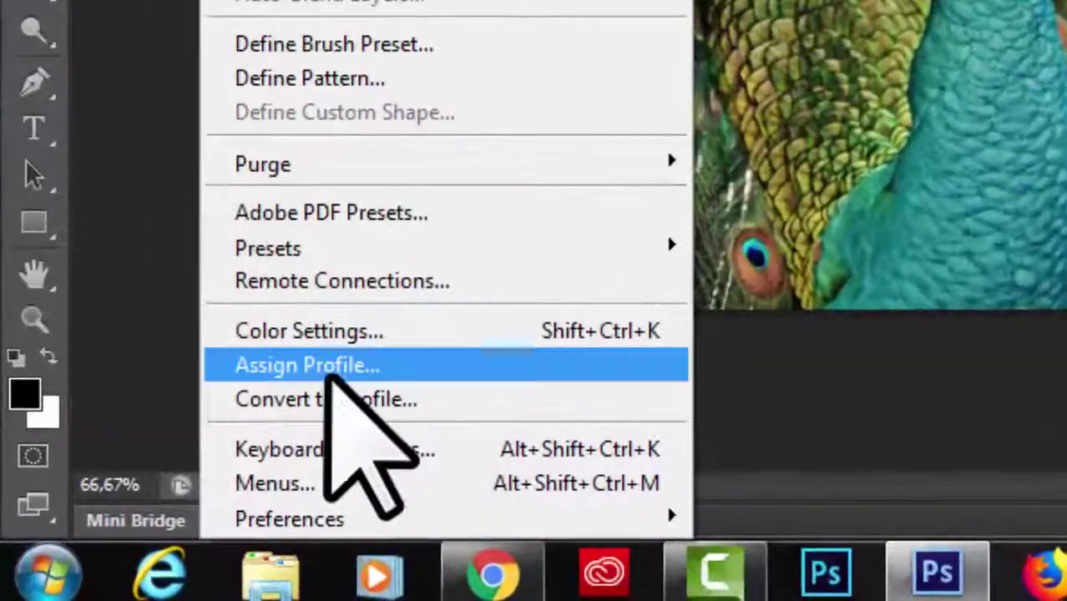
{"action": "left_click", "coordinate": [297, 367]}
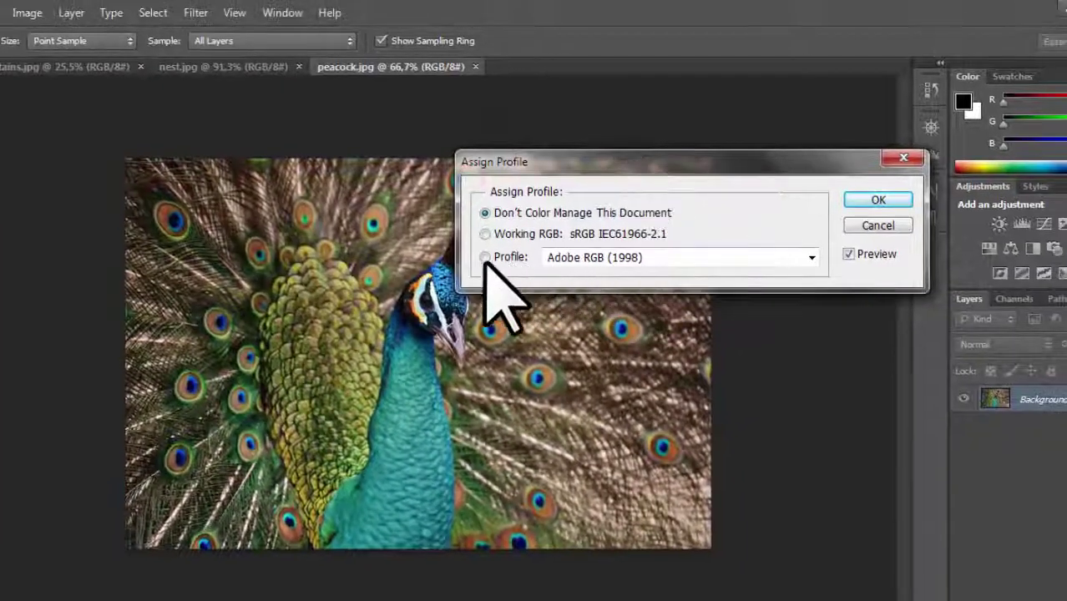
{"action": "left_click", "coordinate": [380, 220]}
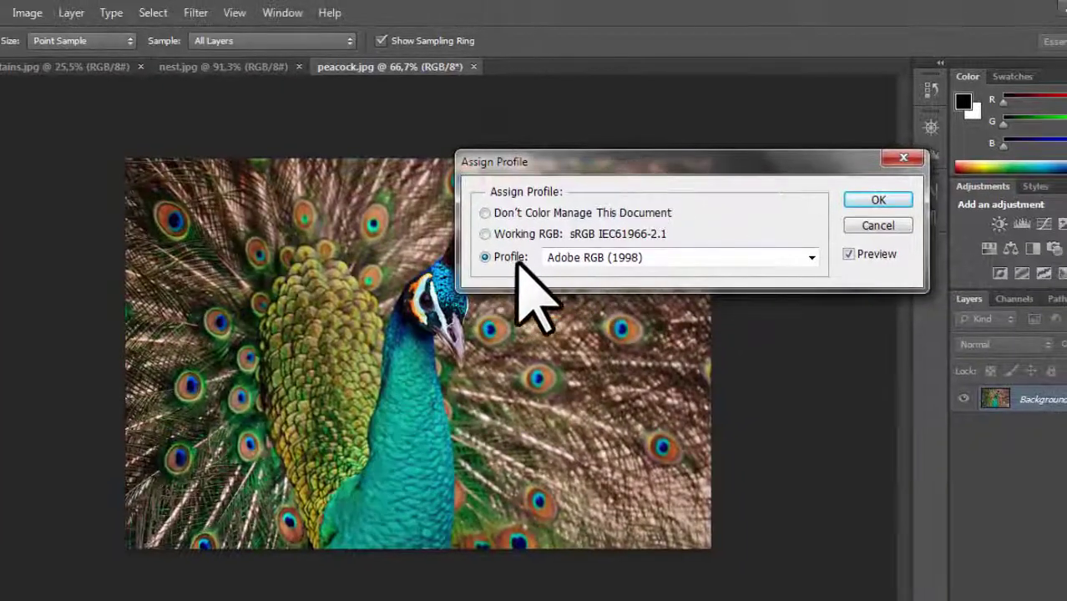
{"action": "left_click", "coordinate": [812, 257]}
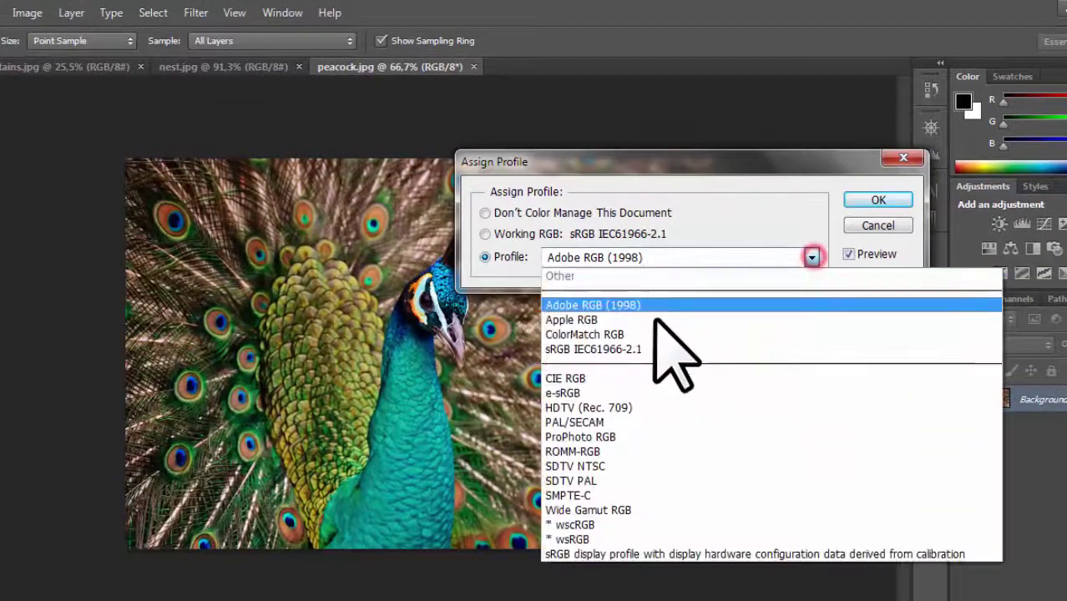
{"action": "left_click", "coordinate": [615, 378]}
{"action": "left_click", "coordinate": [812, 258]}
{"action": "left_click", "coordinate": [624, 437]}
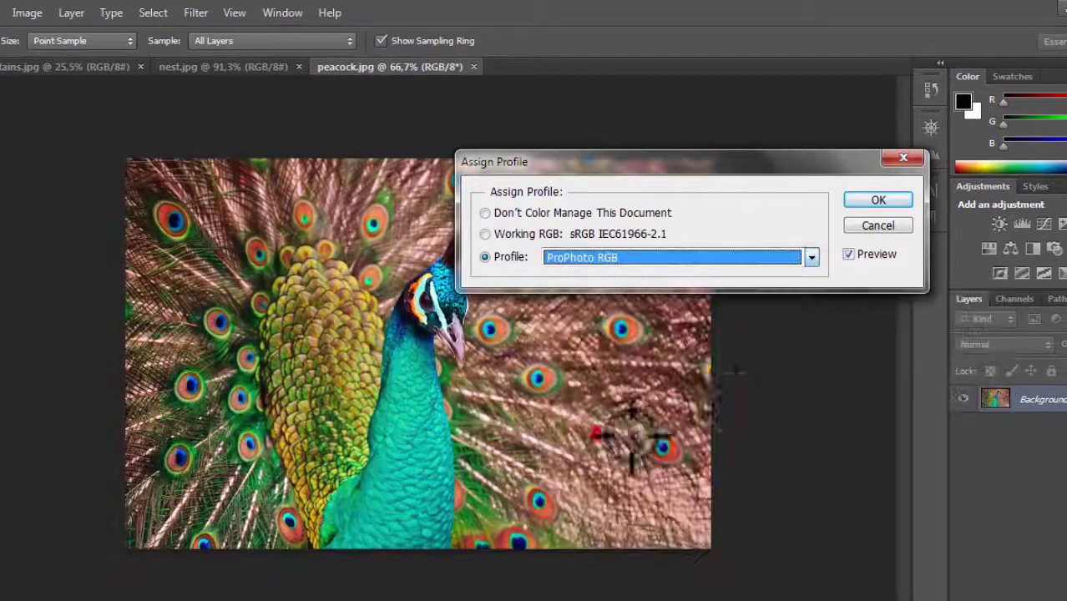
Preview the Wide Gamut RGB, HDTV (Rec. 709) and ProPhoto RGB profiles on the photo.
{"action": "left_click", "coordinate": [812, 257]}
{"action": "left_click", "coordinate": [607, 507]}
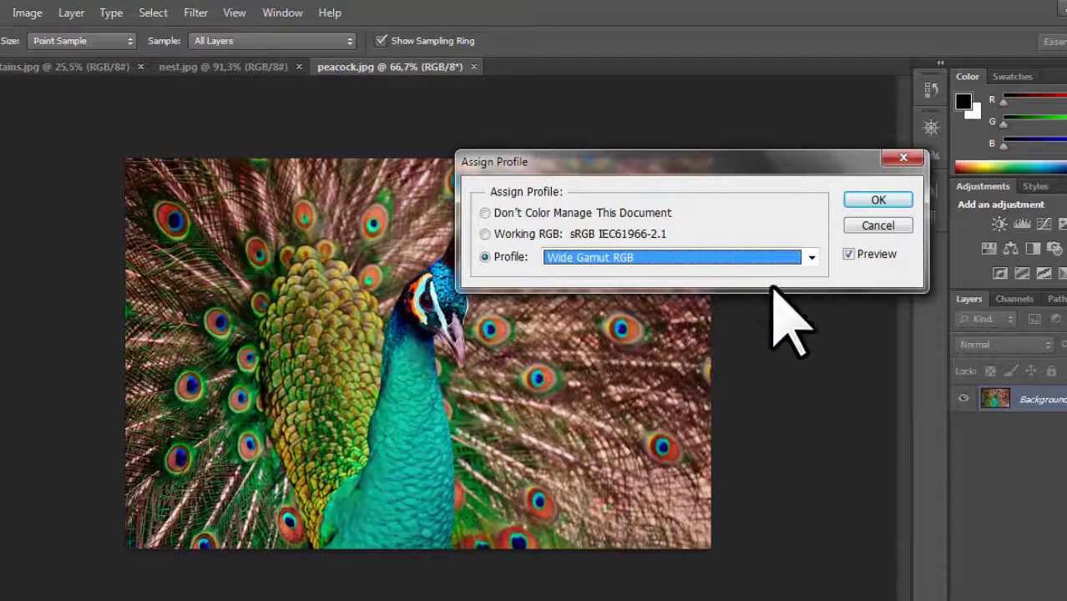
{"action": "left_click", "coordinate": [812, 258]}
{"action": "left_click", "coordinate": [616, 408]}
{"action": "left_click", "coordinate": [812, 258]}
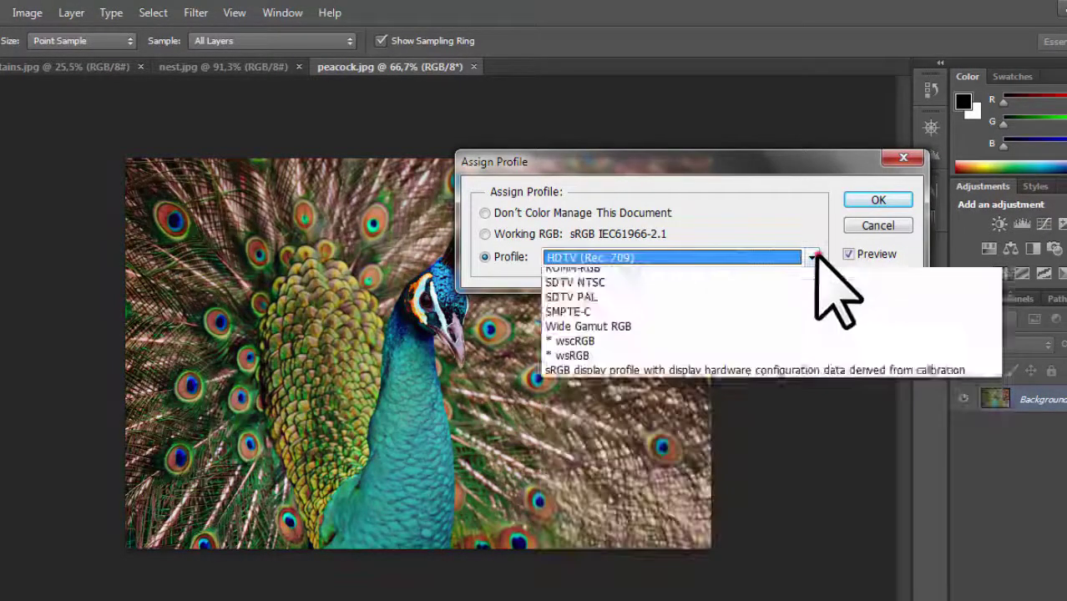
{"action": "left_click", "coordinate": [618, 437]}
Preview e-sRGB, CIE RGB and SMPTE-C, then cancel the assignment to keep the original colours.
{"action": "left_click", "coordinate": [811, 257]}
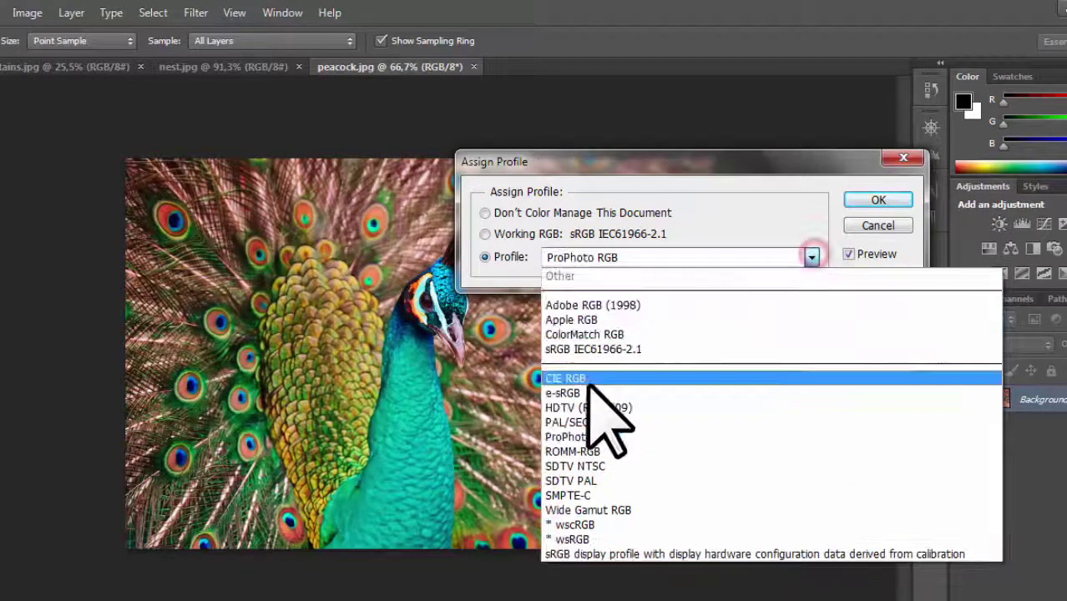
{"action": "left_click", "coordinate": [584, 392]}
{"action": "left_click", "coordinate": [812, 257]}
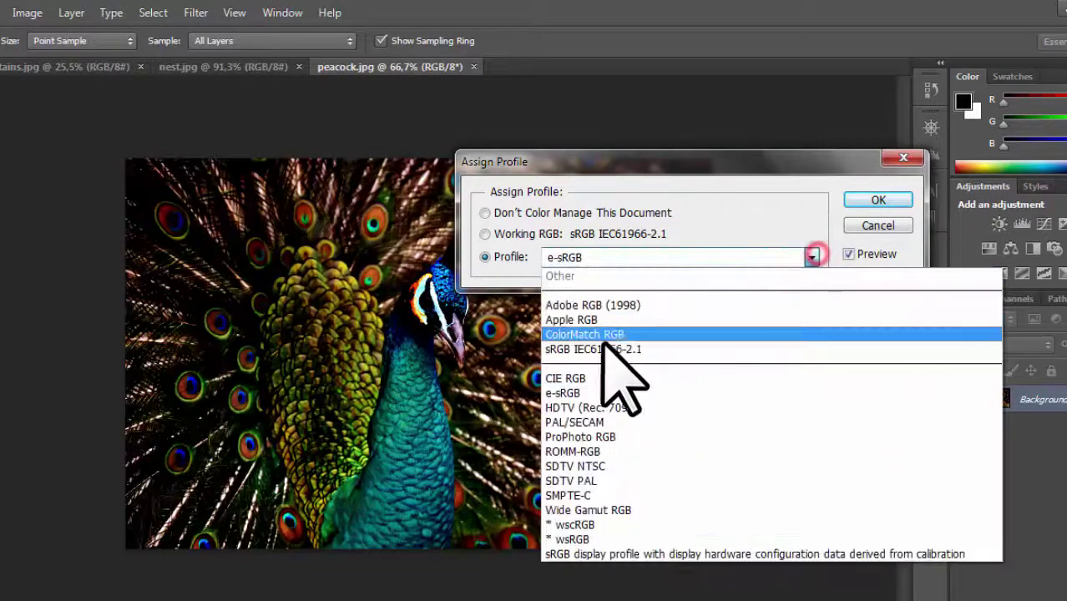
{"action": "left_click", "coordinate": [566, 378]}
{"action": "left_click", "coordinate": [814, 259]}
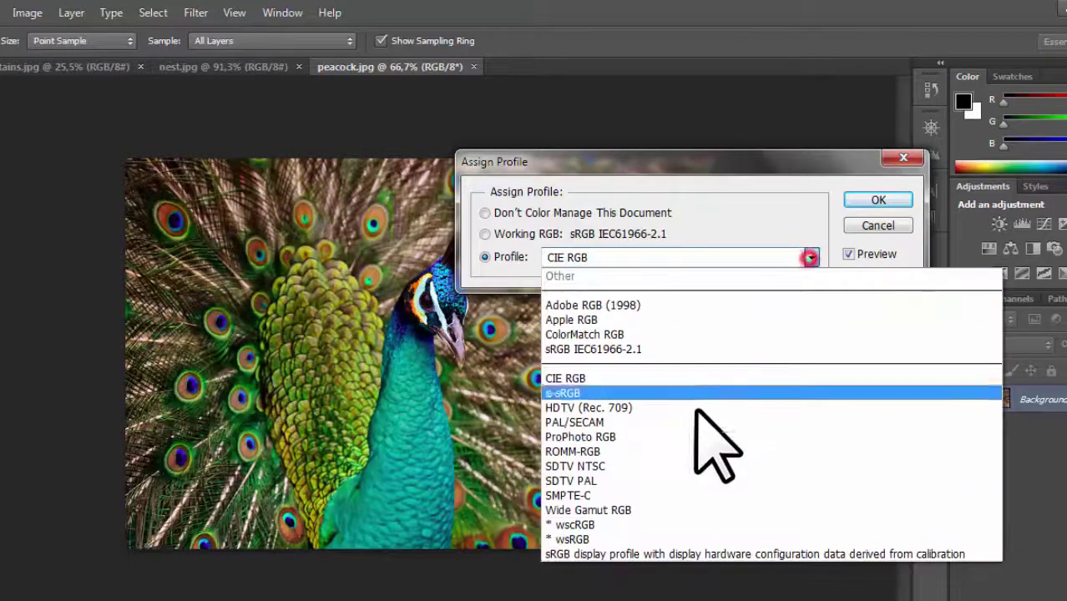
{"action": "left_click", "coordinate": [598, 492]}
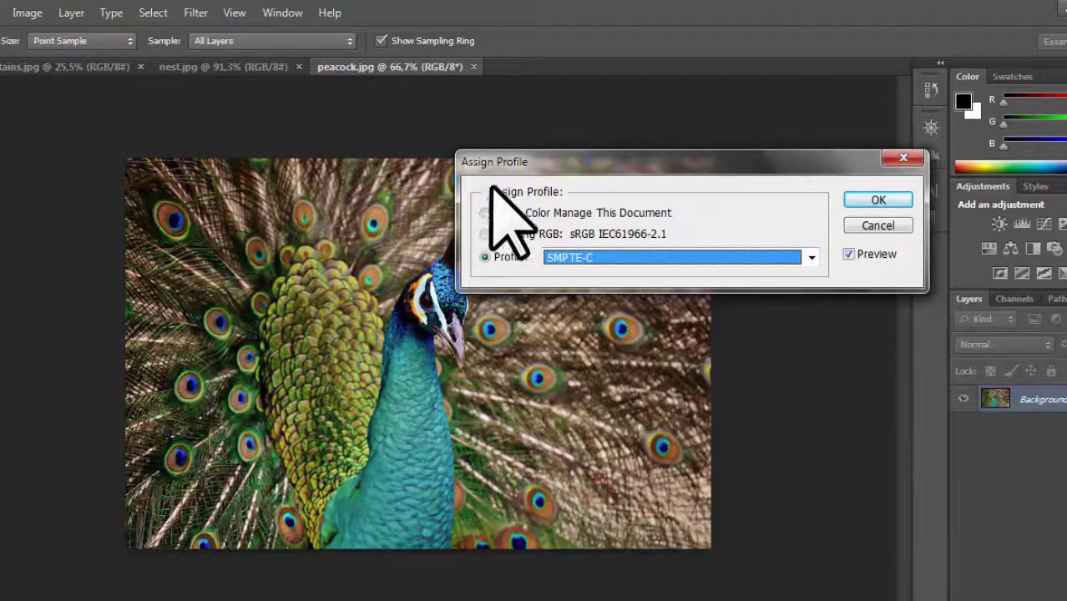
{"action": "left_click", "coordinate": [877, 226]}
{"action": "left_click", "coordinate": [12, 12]}
Convert the peacock photo to Working CMYK U.S. Web Coated (SWOP) v2, previewing a Gray destination in Advanced options.
{"action": "left_click", "coordinate": [276, 462]}
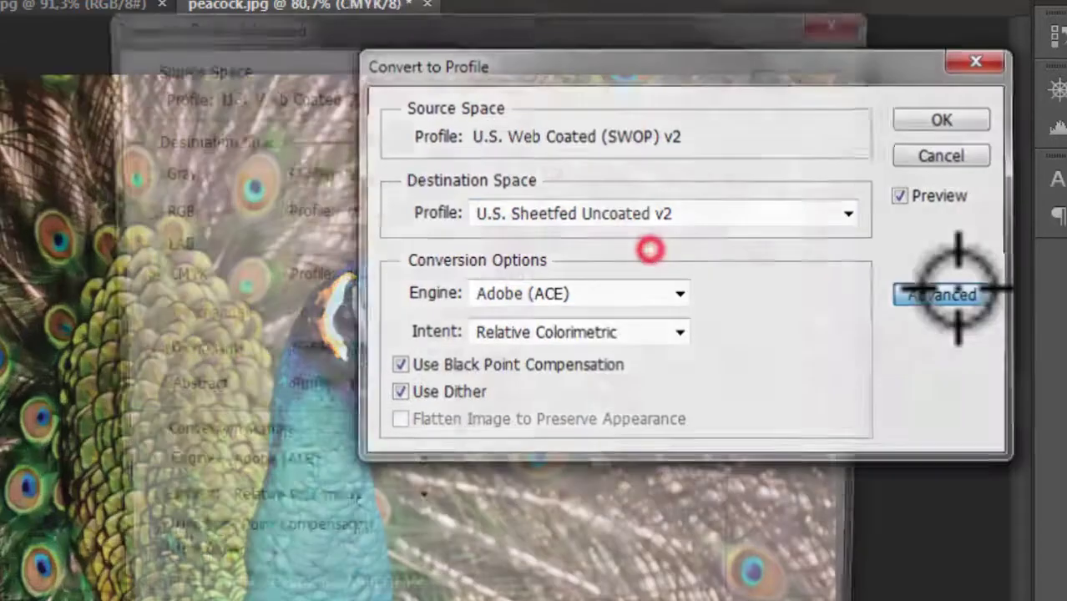
{"action": "left_click", "coordinate": [934, 293]}
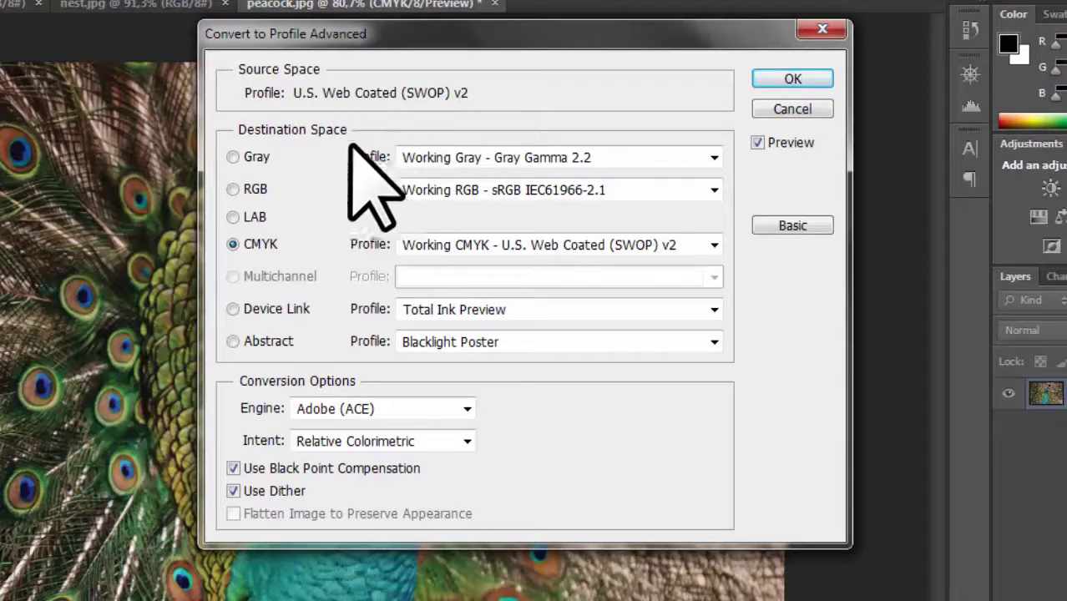
{"action": "left_click", "coordinate": [229, 158]}
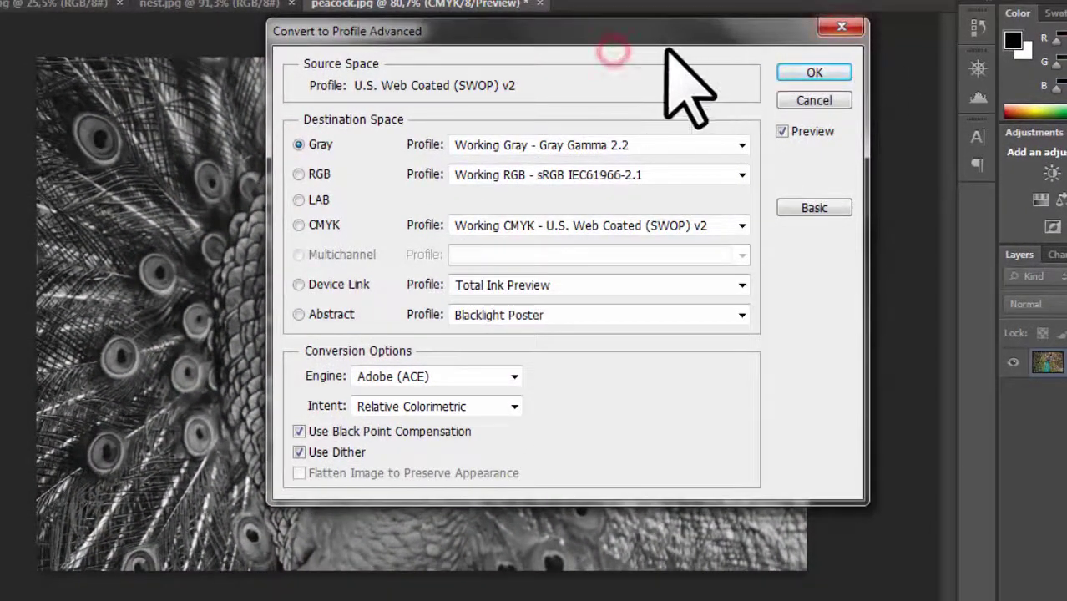
{"action": "left_click_drag", "start_coordinate": [666, 44], "coordinate": [1050, 0]}
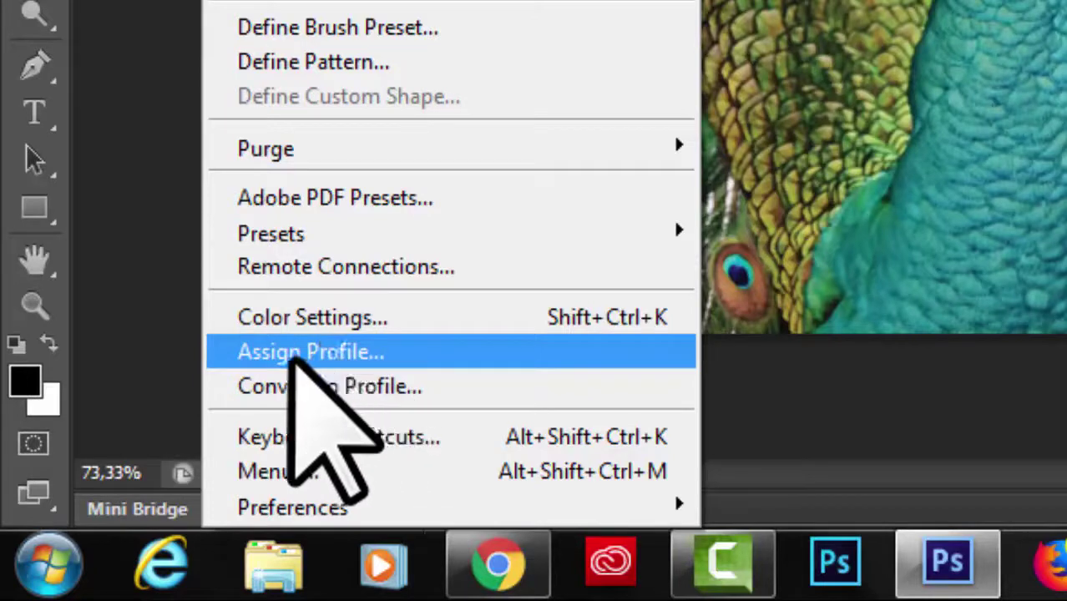
Dismiss the Edit menu, leaving the CMYK/8 peacock photo unchanged.
{"action": "left_click", "coordinate": [334, 386]}
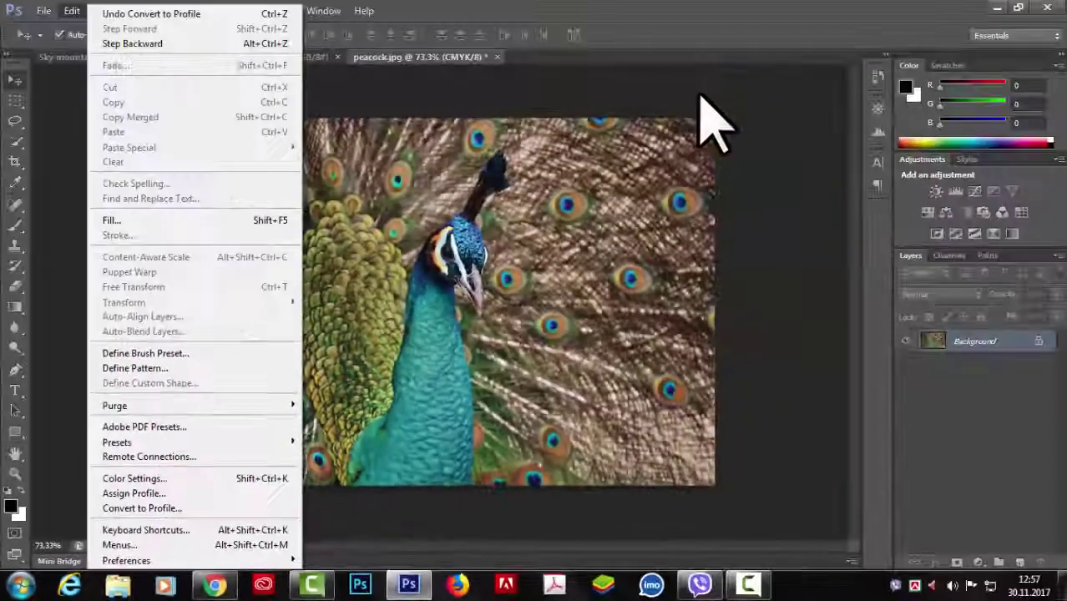
{"action": "left_click", "coordinate": [700, 93]}
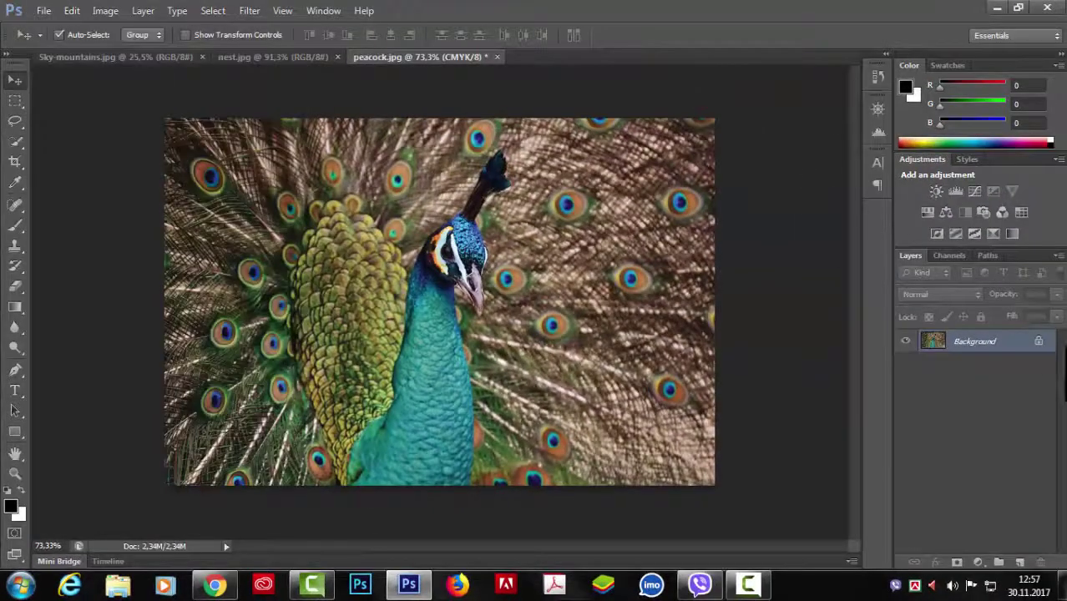